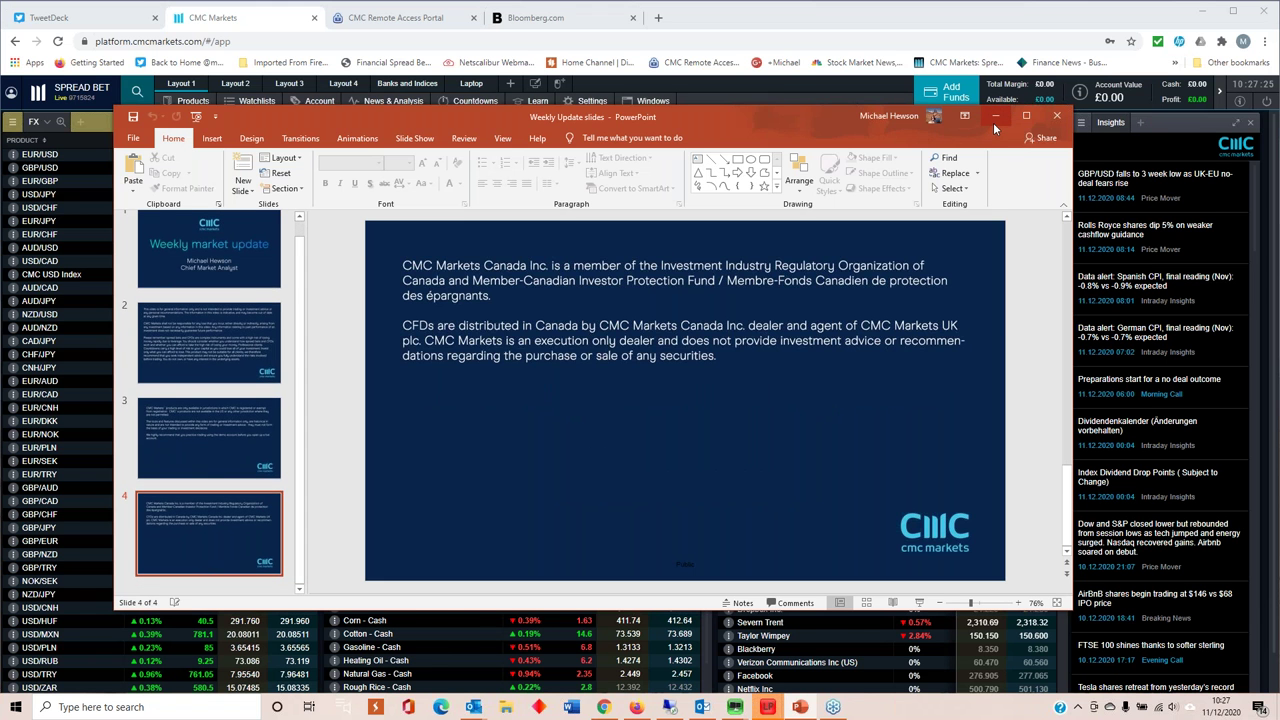
# - Minimize the Weekly Update slides presentation and move the This week watchlist so it overlaps the Indices and Stocks watchlists
pyautogui.click(993, 122)
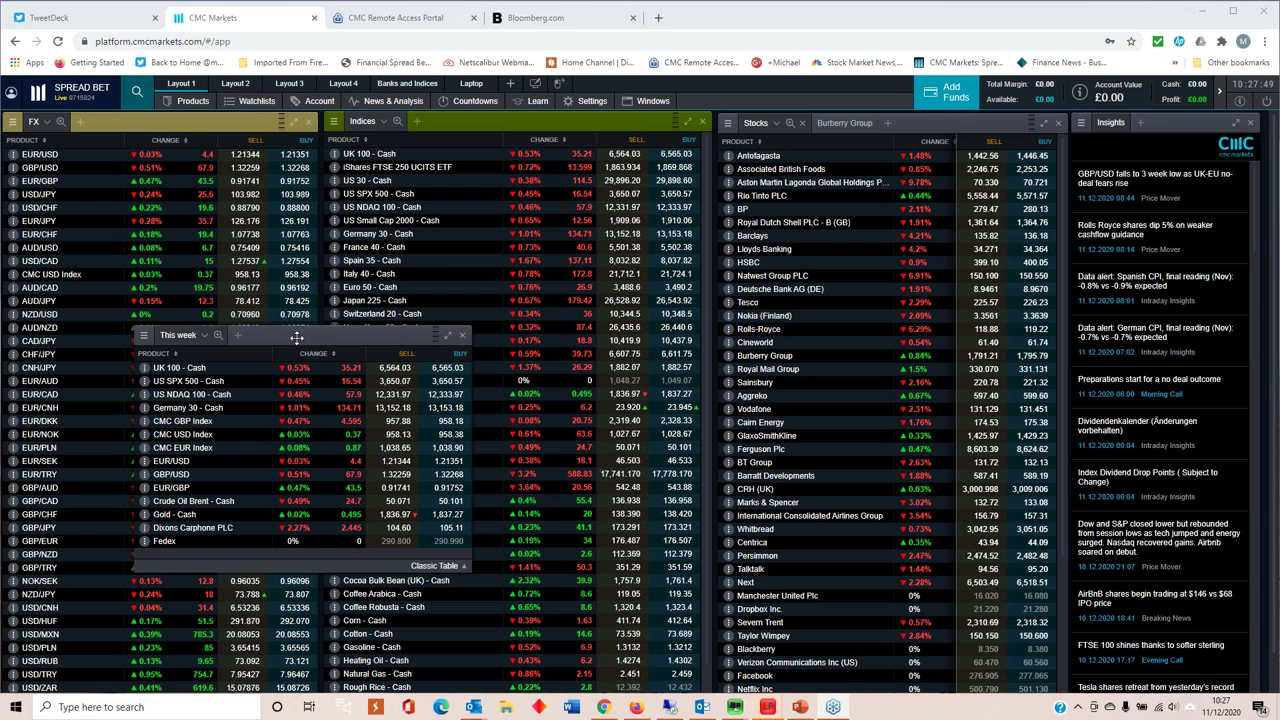
pyautogui.moveTo(297, 338); pyautogui.dragTo(611, 251)
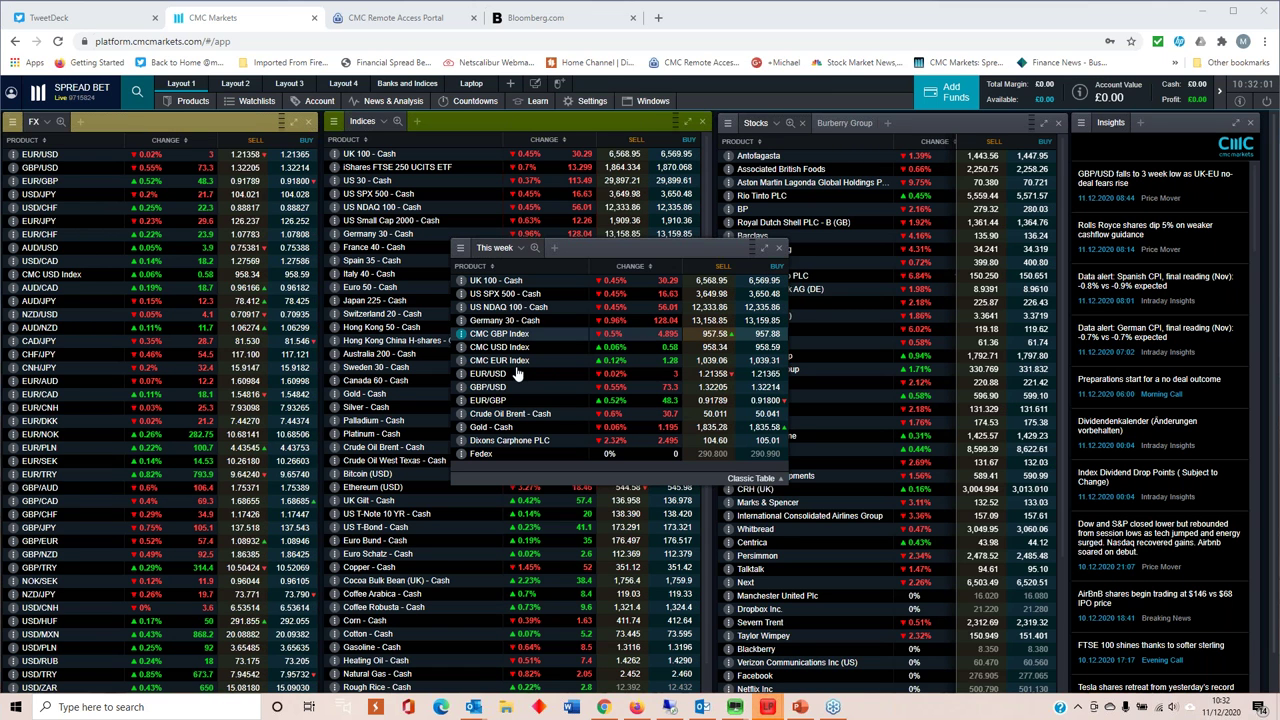
# - Open the GBP/USD chart from the This week watchlist, then reposition and enlarge its window over the watchlists
pyautogui.click(490, 387)
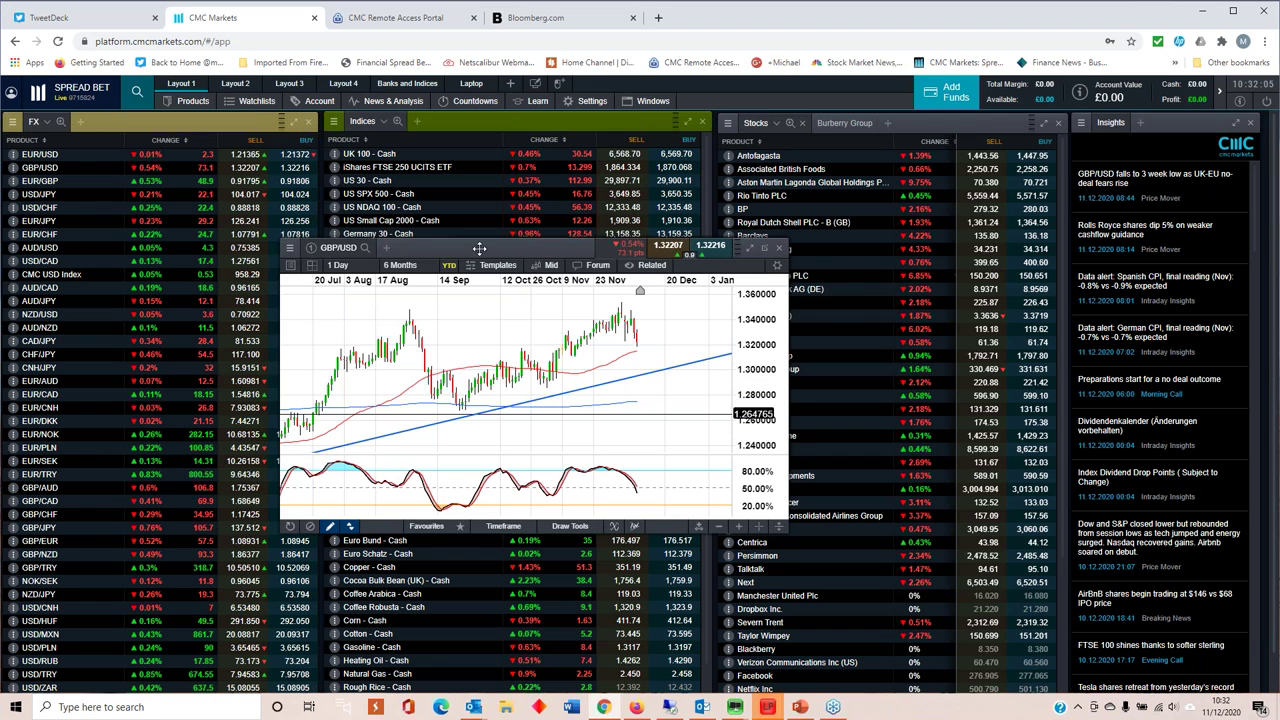
pyautogui.moveTo(582, 380); pyautogui.dragTo(512, 363)
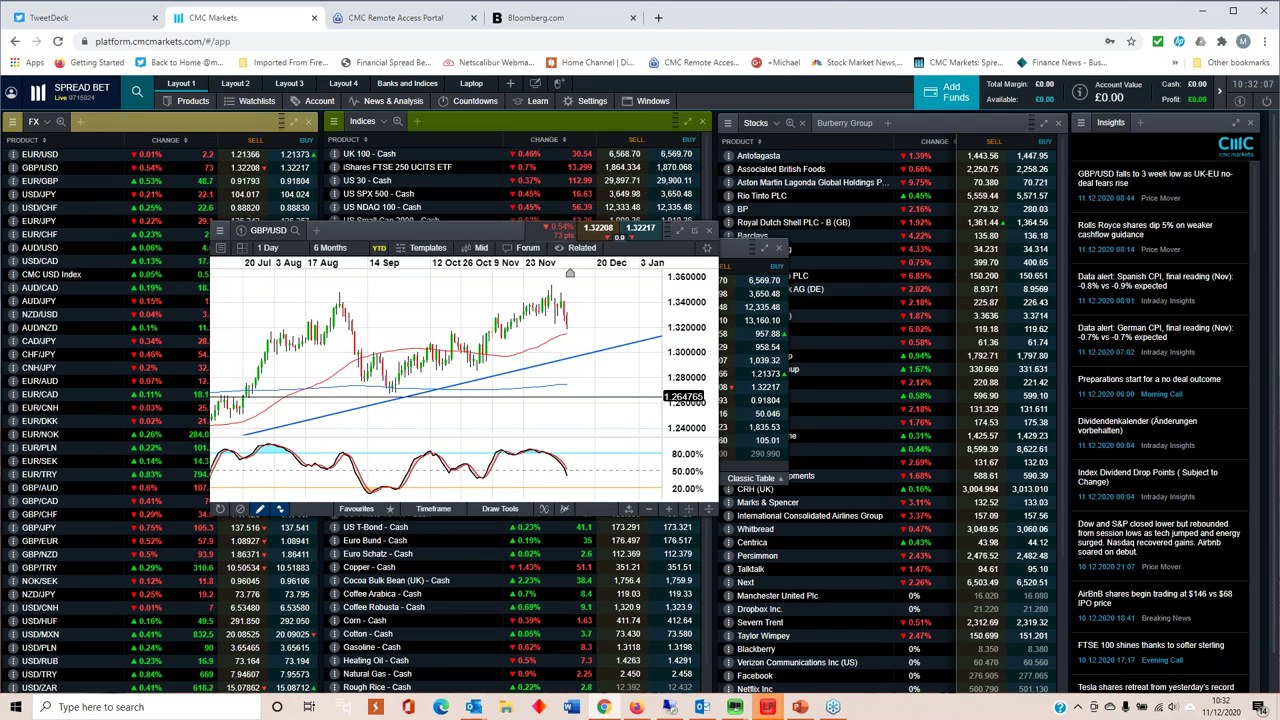
pyautogui.moveTo(716, 498); pyautogui.dragTo(1028, 684)
pyautogui.moveTo(650, 228); pyautogui.dragTo(646, 192)
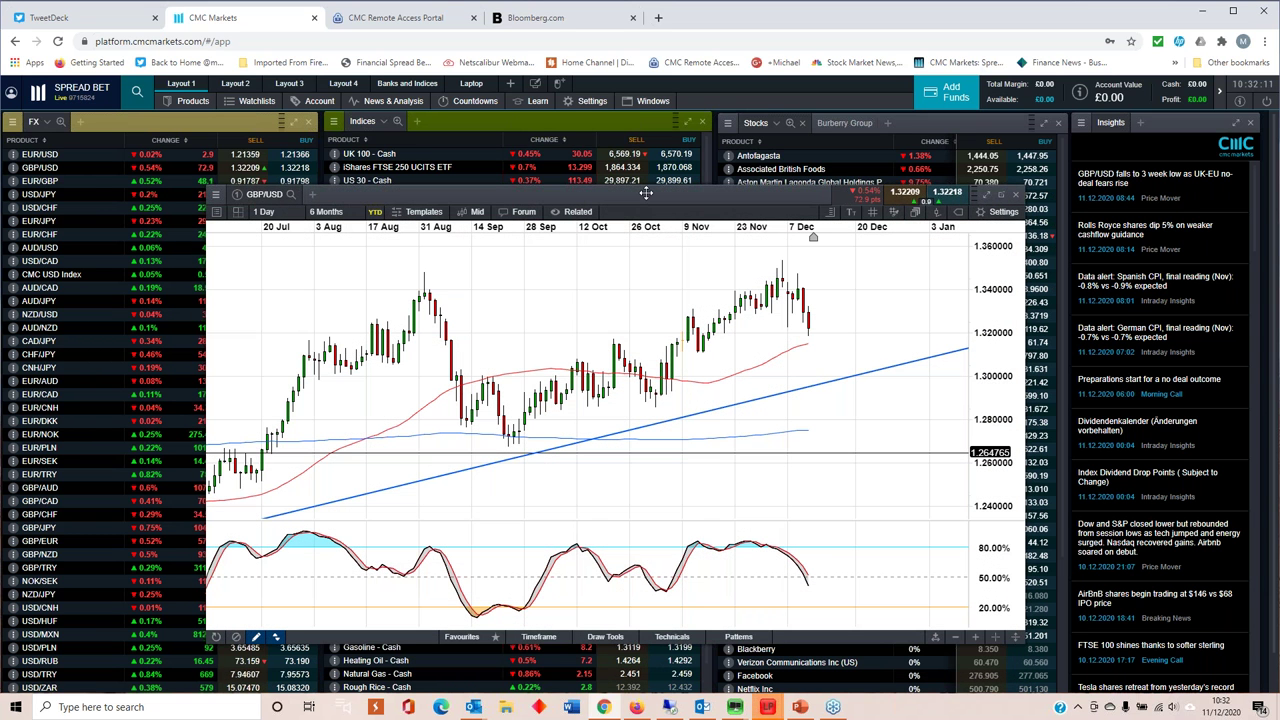
# - Examine GBP/USD daily prices against the trendline over ranges from 6 months to 2 years, then close the chart
pyautogui.scroll(-1, 621, 328)
pyautogui.scroll(-1, 621, 328)
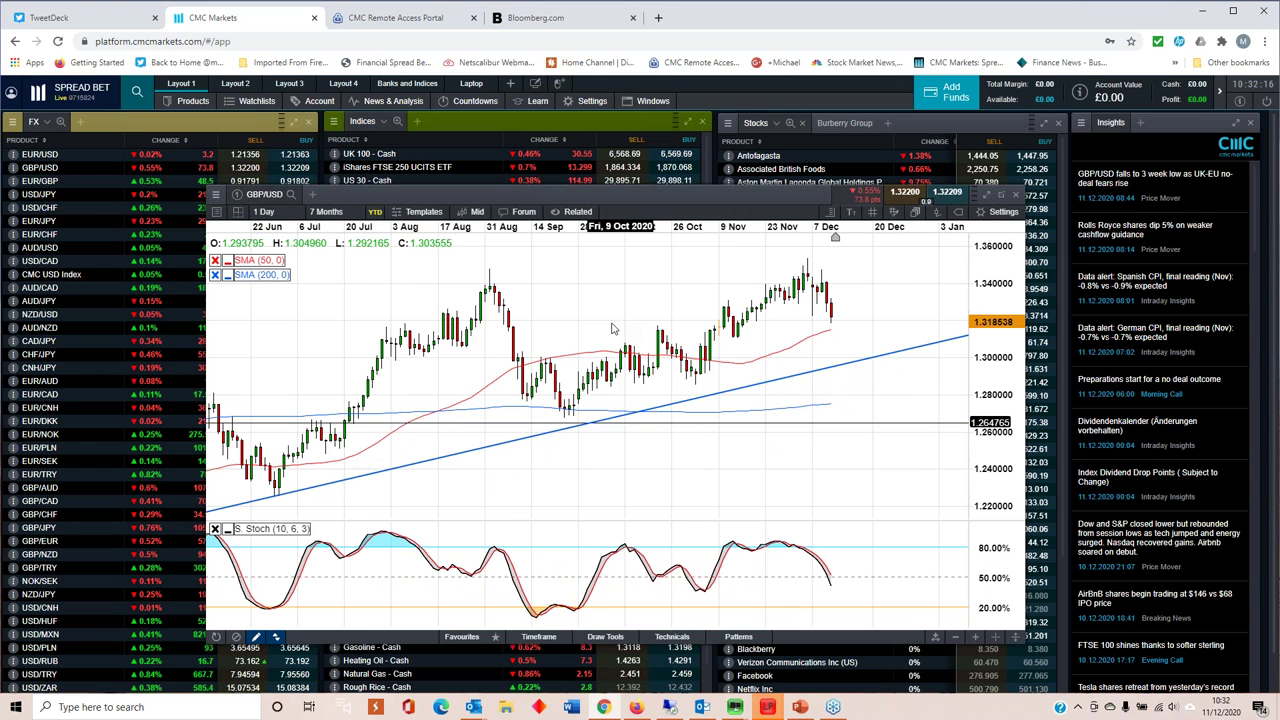
pyautogui.click(374, 212)
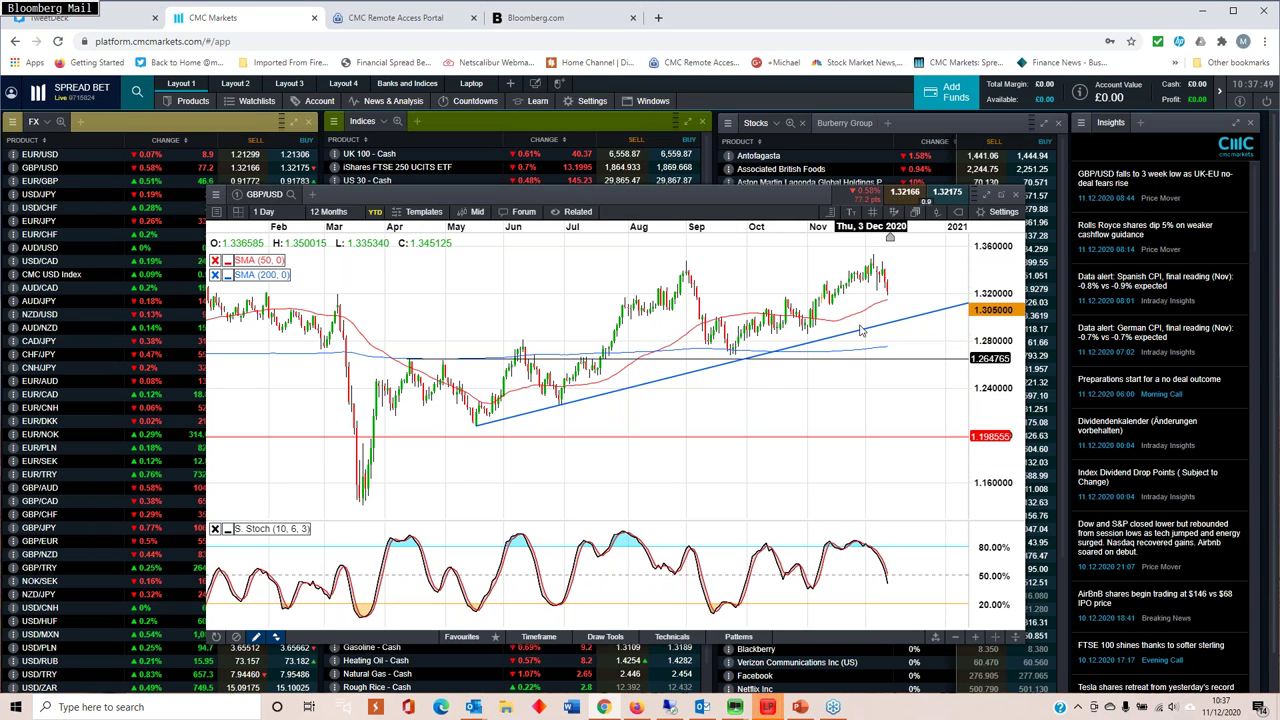
pyautogui.scroll(3, 829, 318)
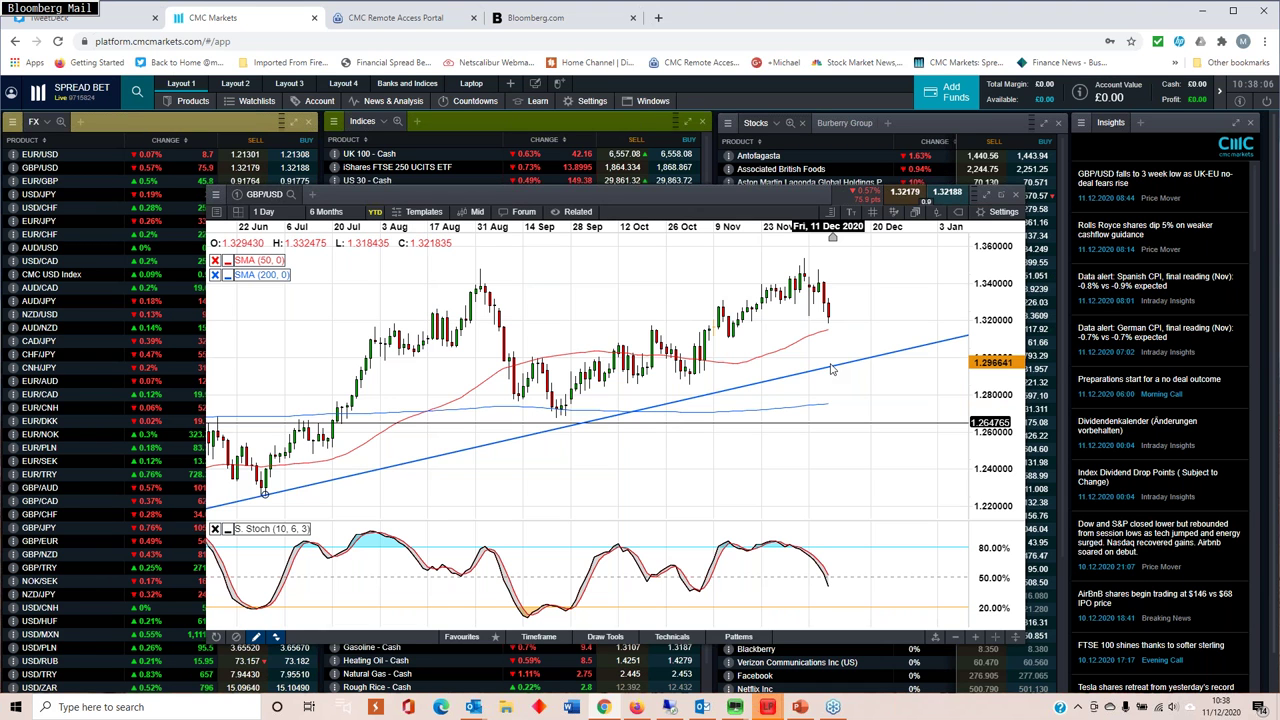
pyautogui.scroll(-2, 832, 368)
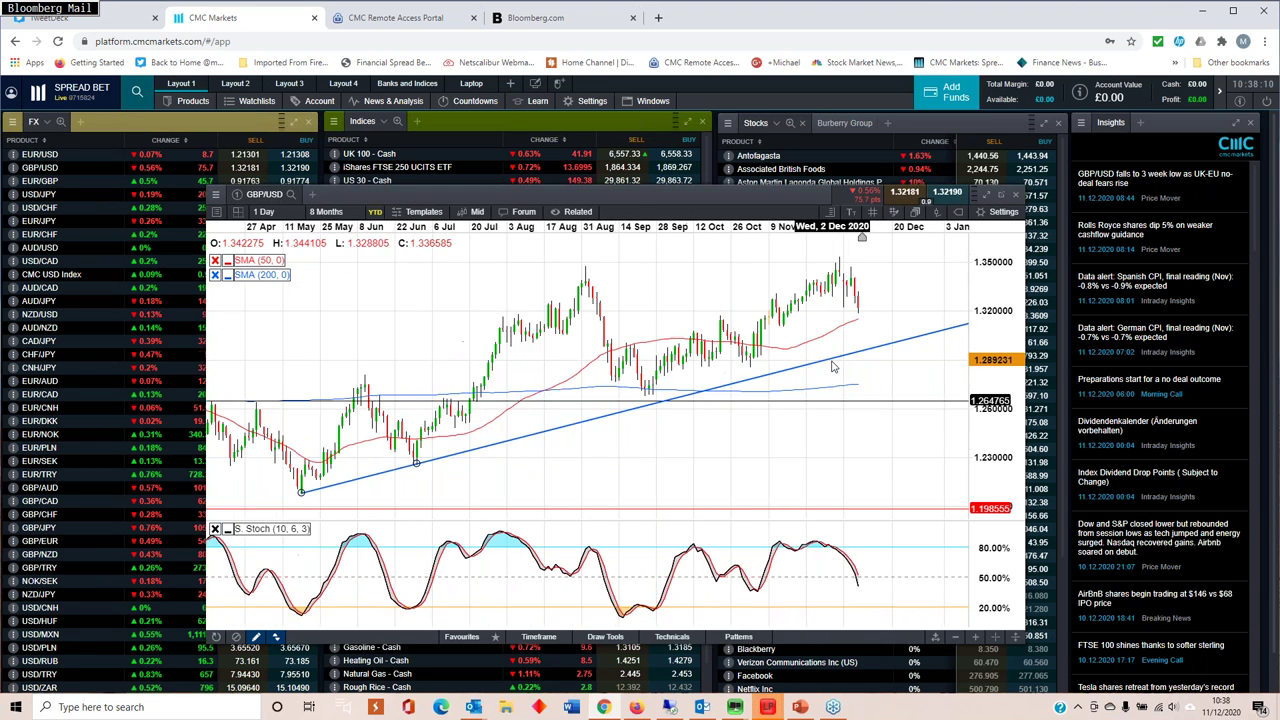
pyautogui.scroll(-3, 832, 368)
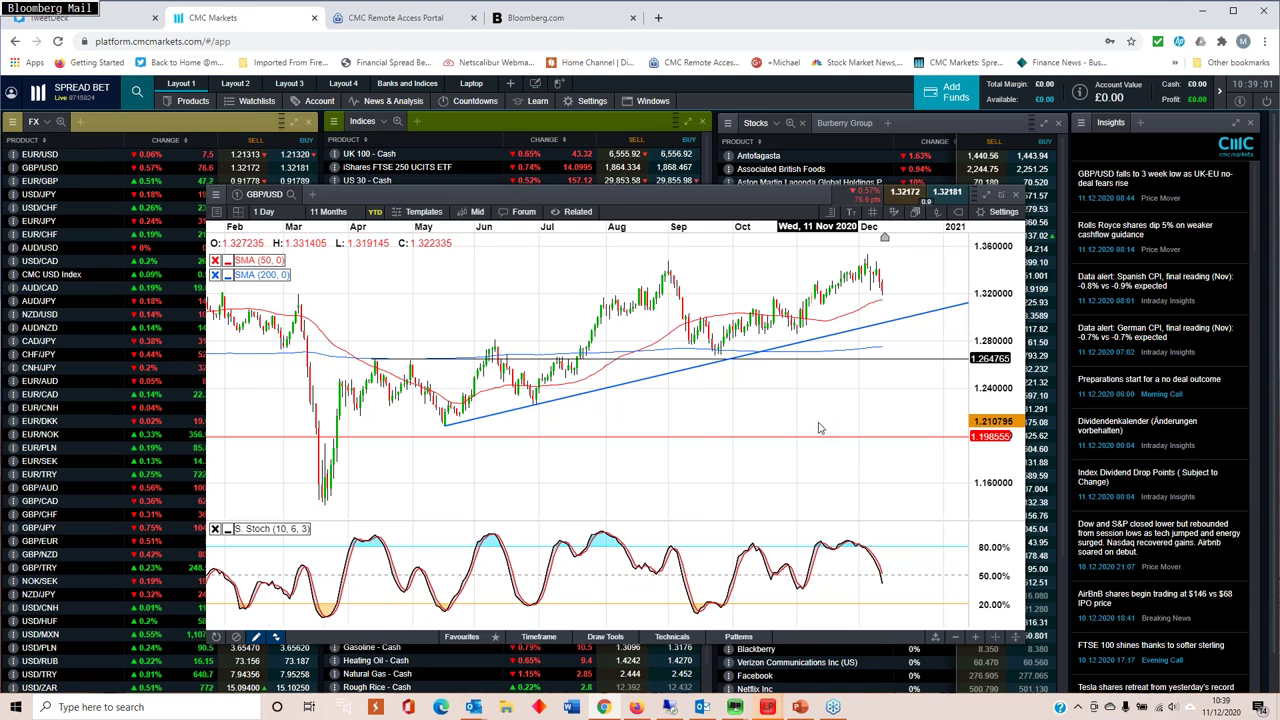
pyautogui.scroll(-3, 818, 428)
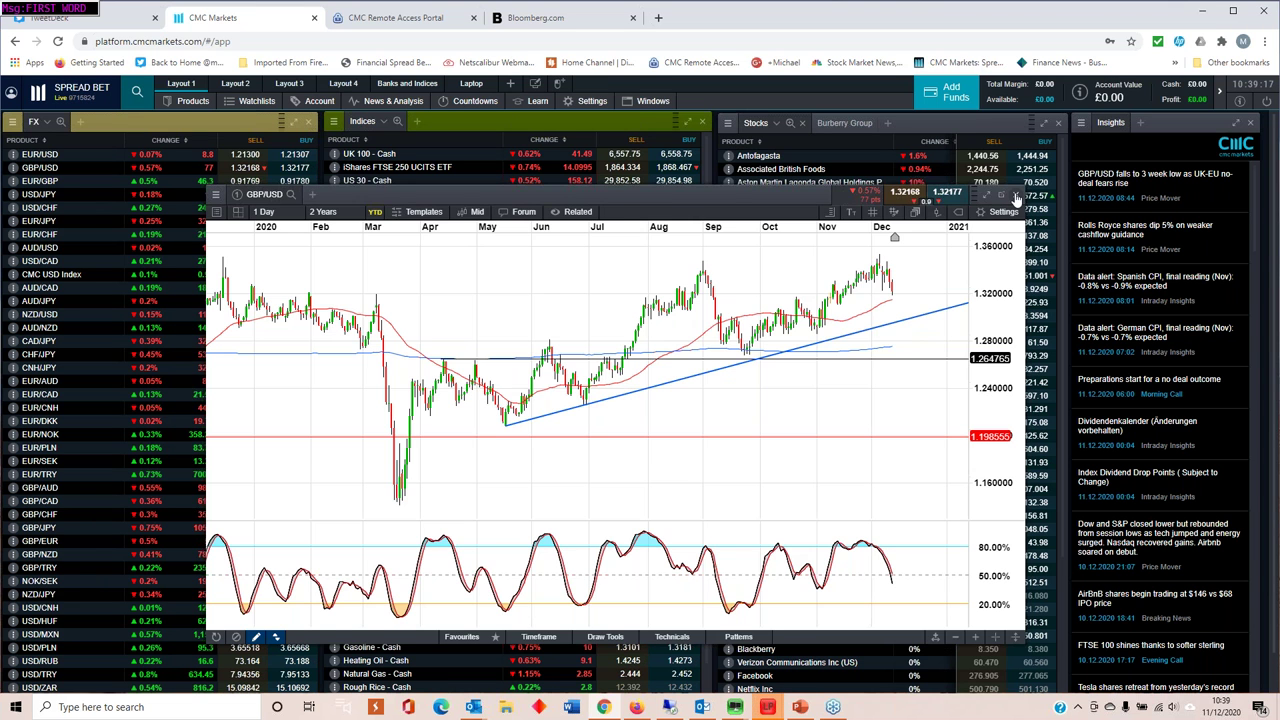
pyautogui.click(1016, 196)
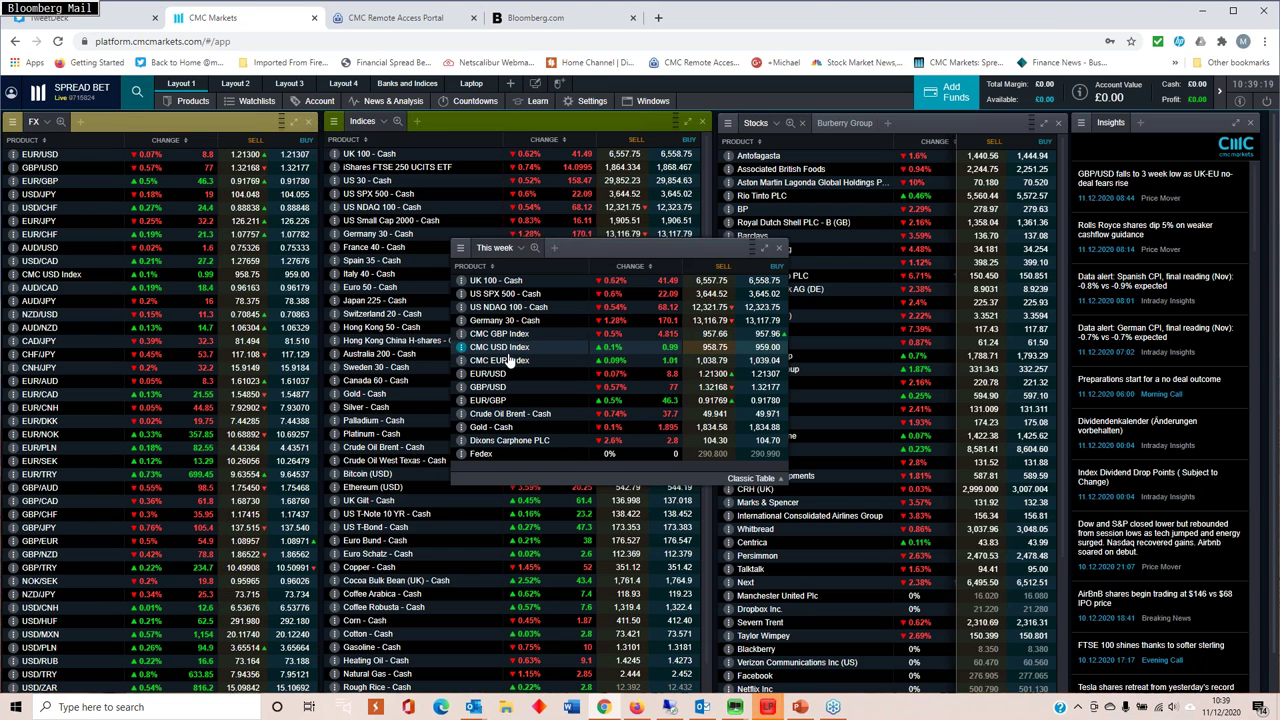
# - Open the EUR/GBP chart from the This week watchlist with a 7-month range, and move and enlarge its window
pyautogui.click(505, 400)
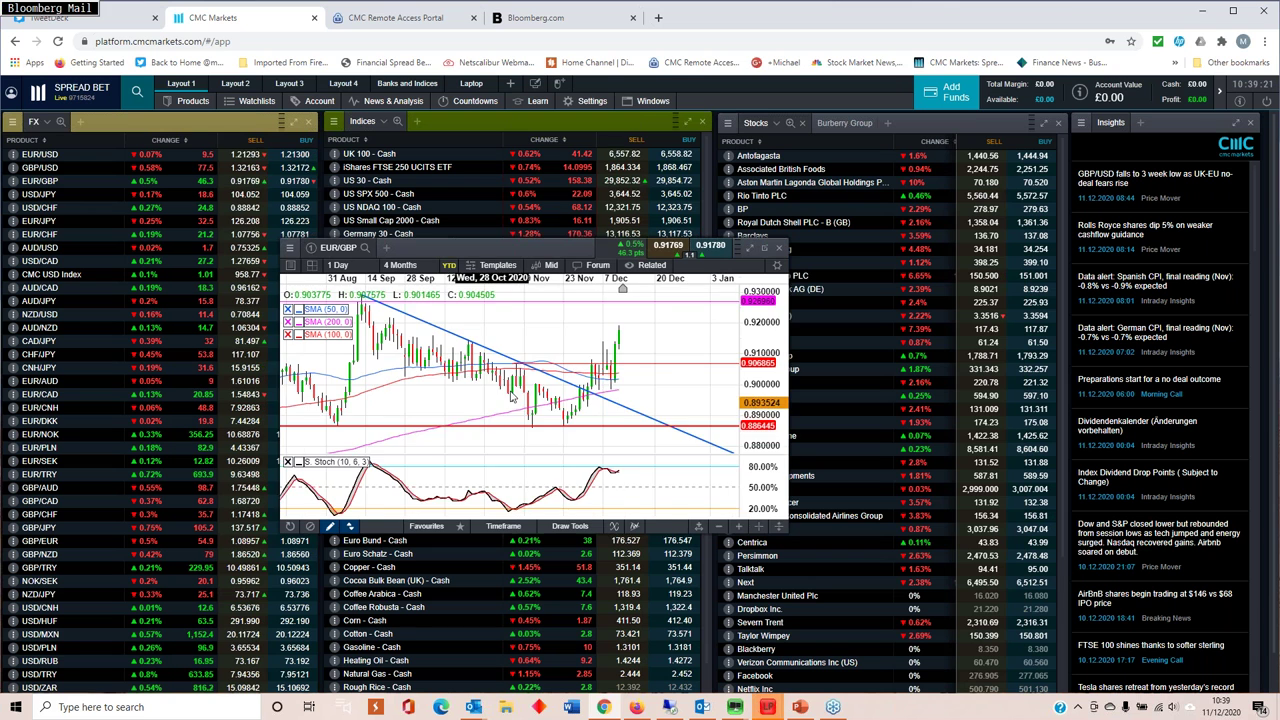
pyautogui.scroll(-4, 511, 397)
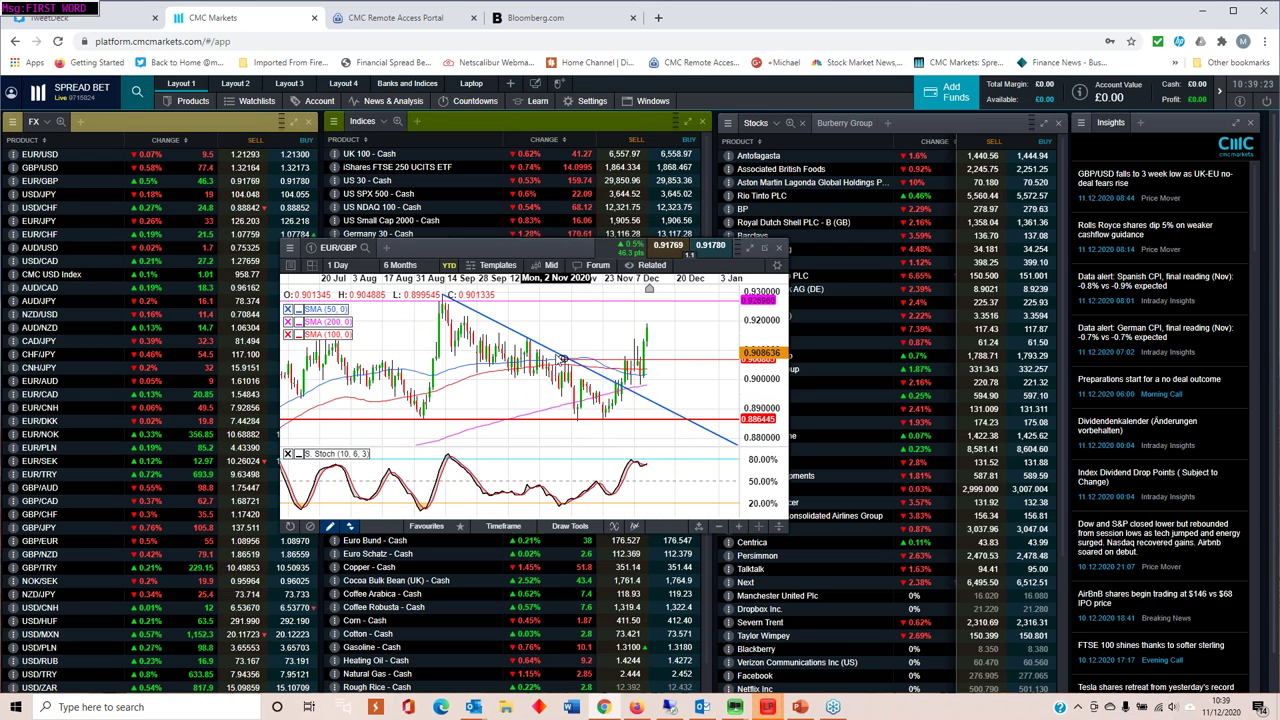
pyautogui.scroll(-1, 563, 358)
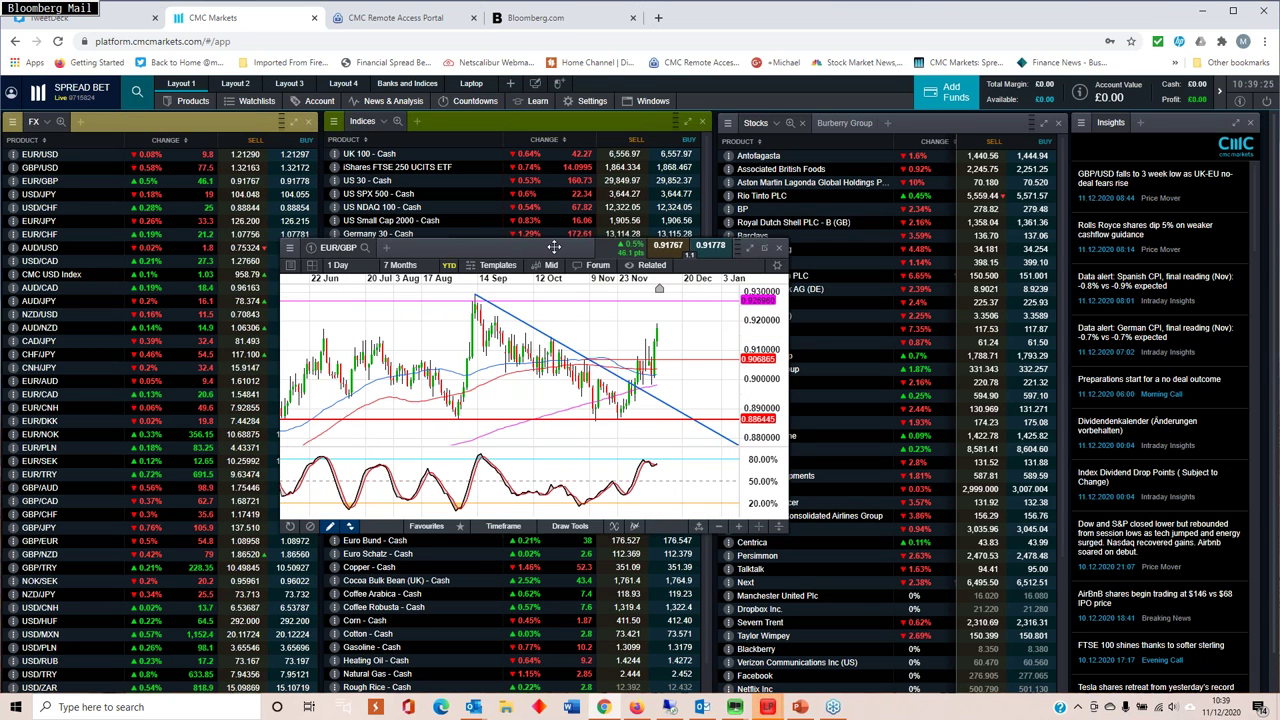
pyautogui.moveTo(553, 247); pyautogui.dragTo(455, 252)
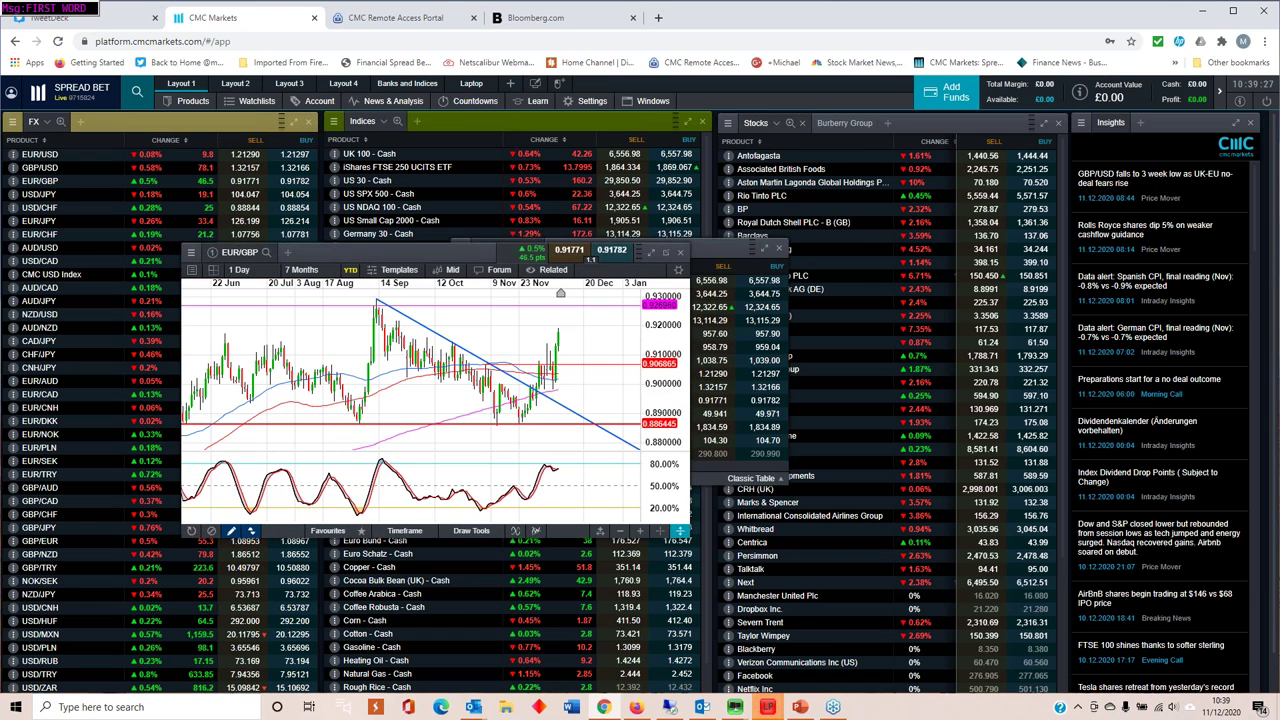
pyautogui.moveTo(680, 531); pyautogui.dragTo(968, 597)
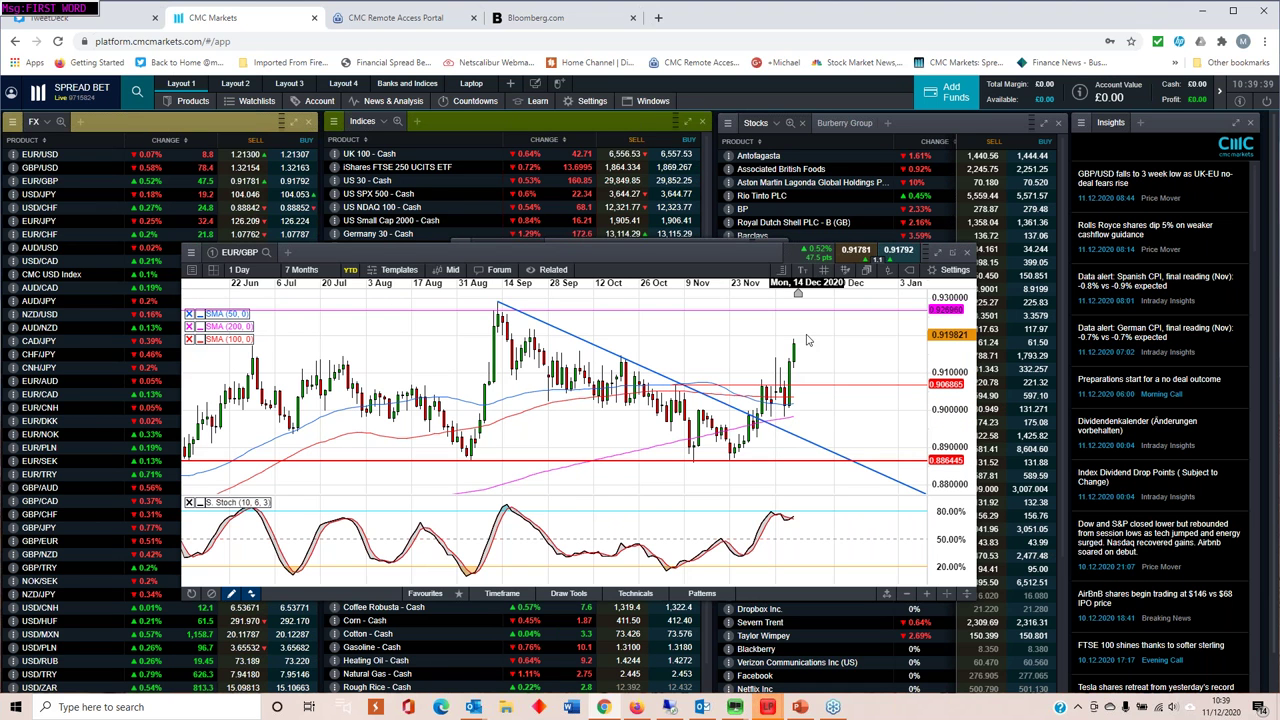
# - Review EUR/GBP daily prices and the descending trendline over an 8-month range, then close the chart
pyautogui.scroll(-2, 730, 330)
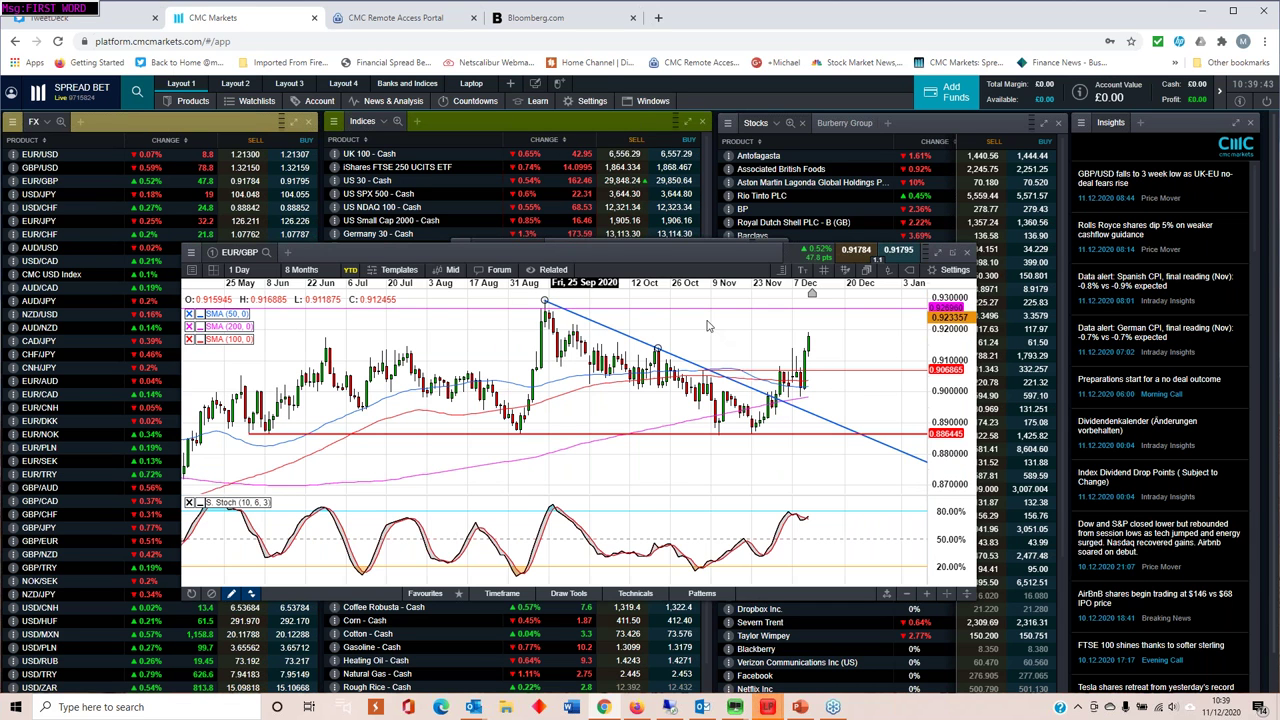
pyautogui.scroll(-1, 707, 325)
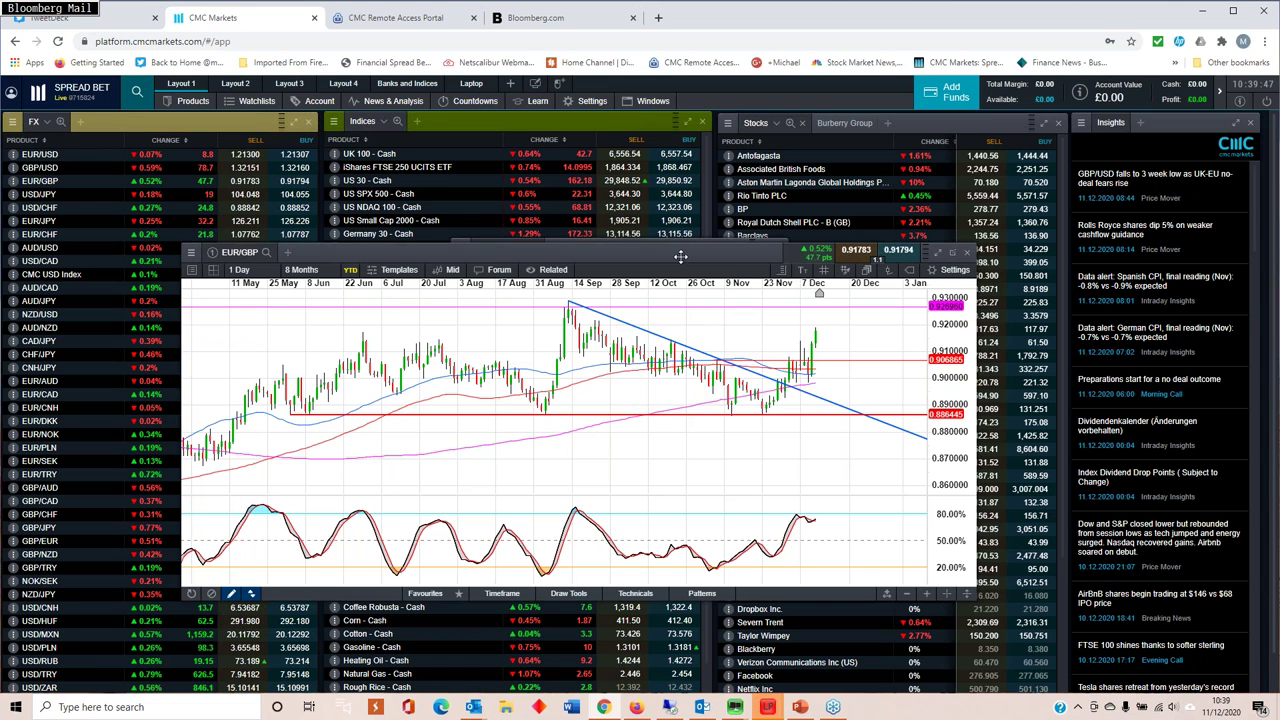
pyautogui.moveTo(680, 257); pyautogui.dragTo(617, 281)
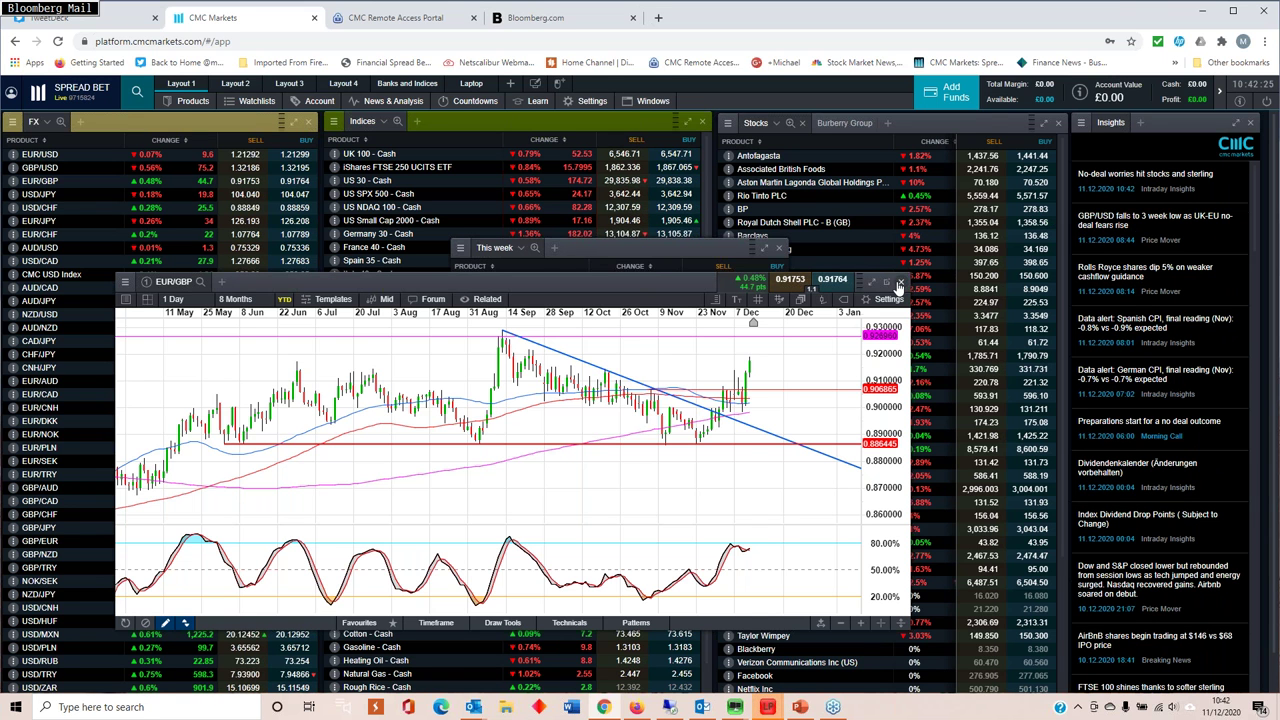
pyautogui.click(899, 286)
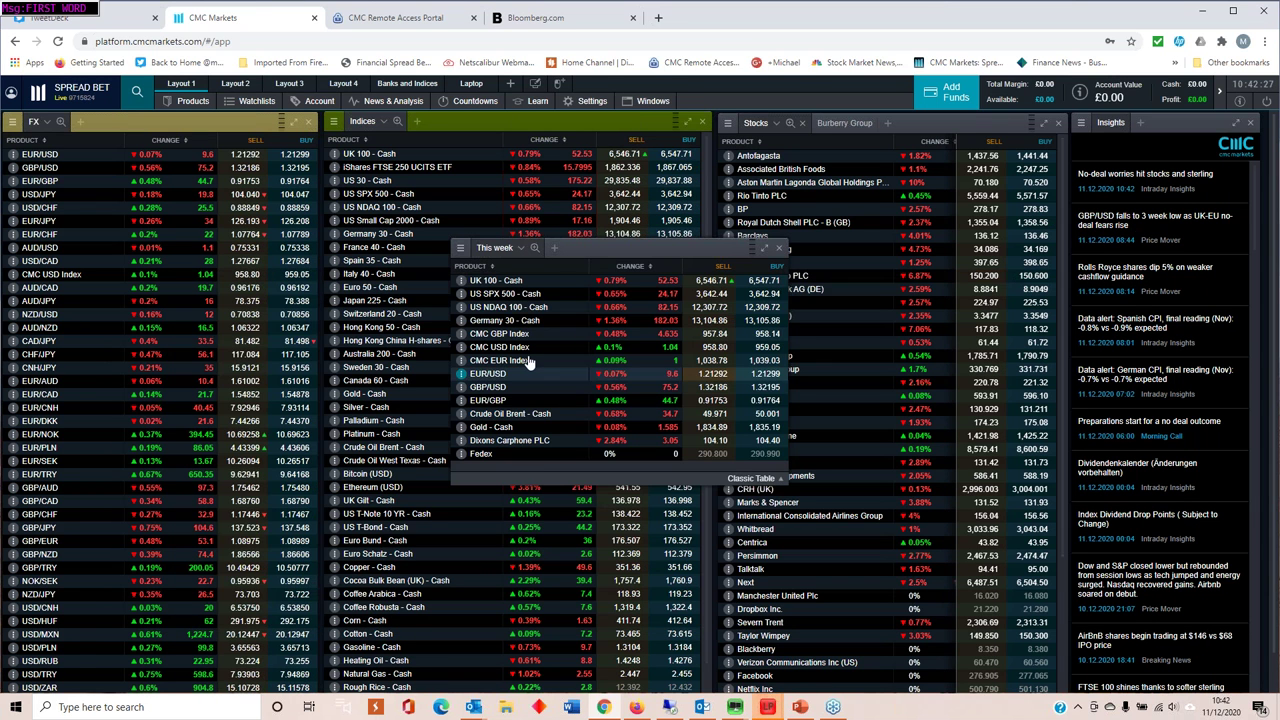
# - Open the Germany 30 - Cash chart from the This week watchlist, then move and enlarge its window
pyautogui.doubleClick(520, 320)
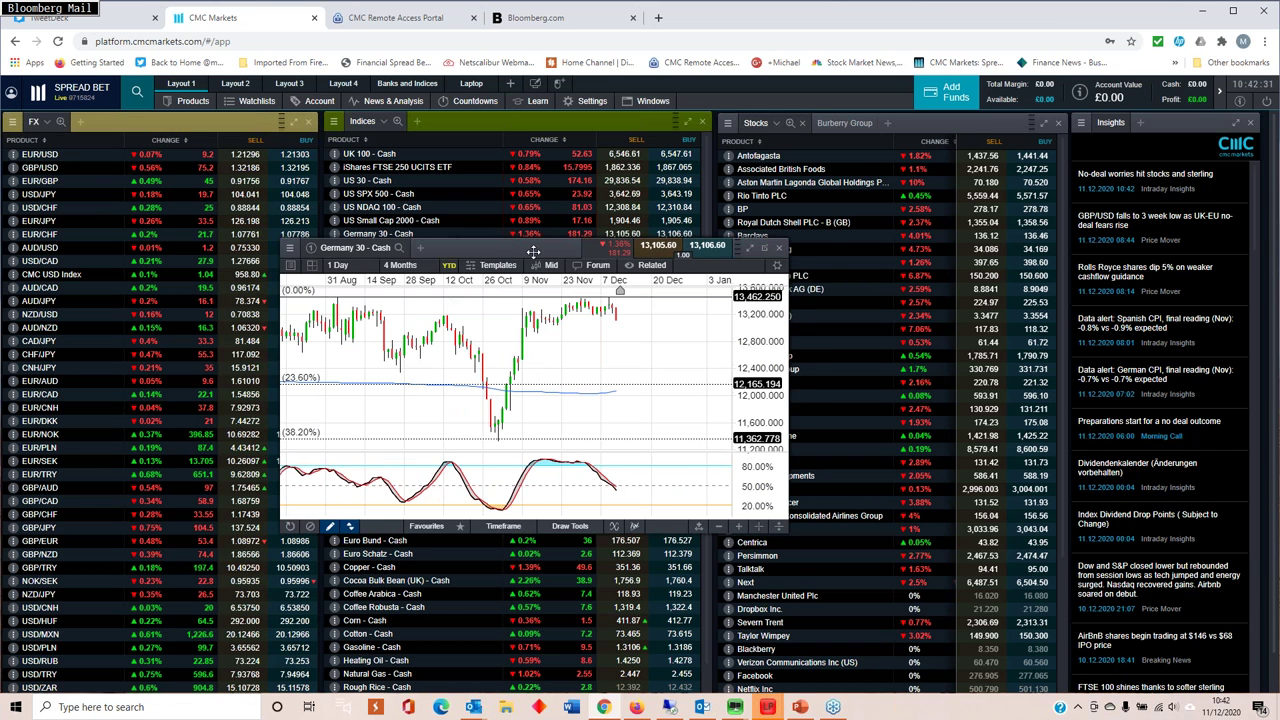
pyautogui.moveTo(527, 247); pyautogui.dragTo(442, 236)
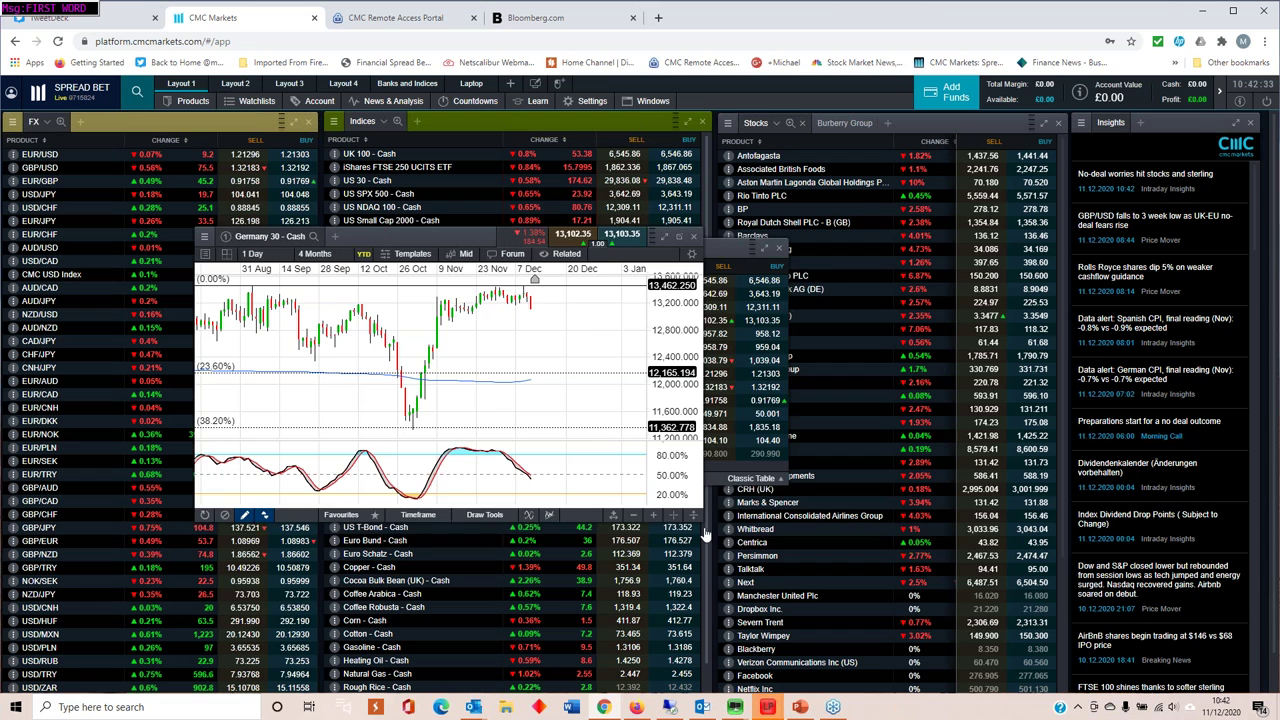
pyautogui.moveTo(706, 522); pyautogui.dragTo(978, 628)
# - Review Germany 30 - Cash daily prices against the retracement levels over 6 and 7 months, then close the chart
pyautogui.scroll(-2, 760, 420)
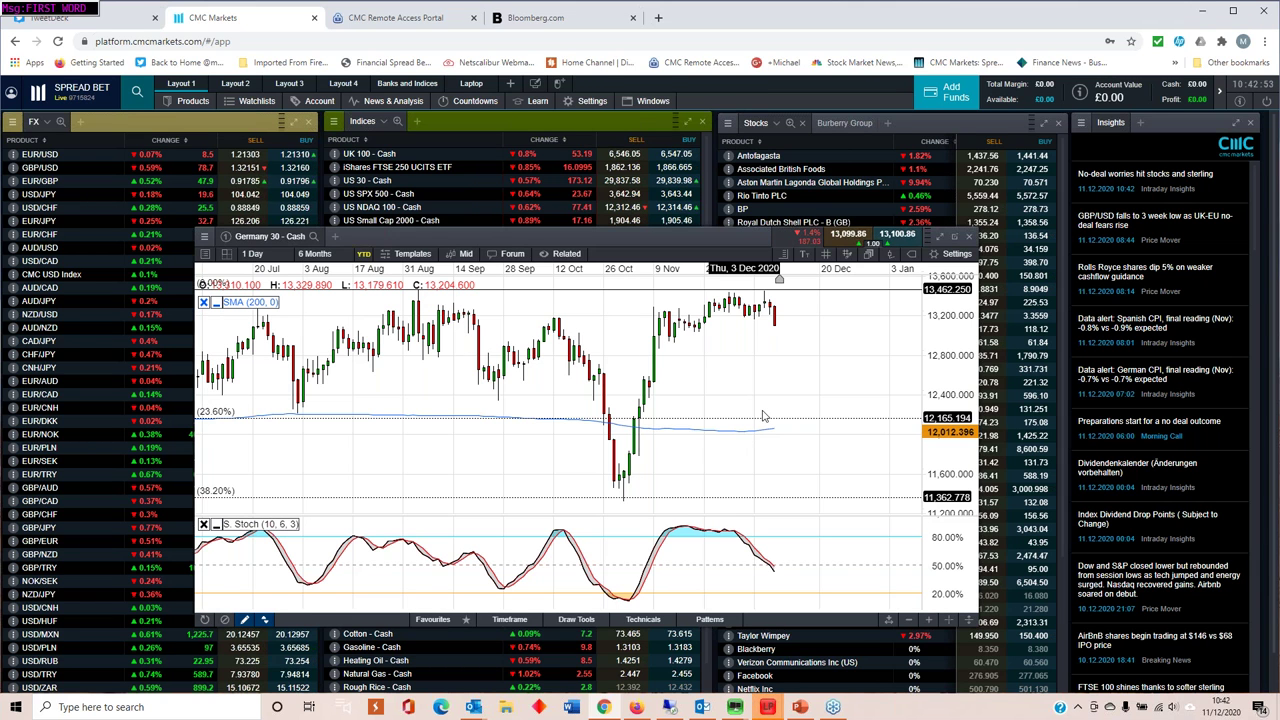
pyautogui.scroll(-1, 783, 347)
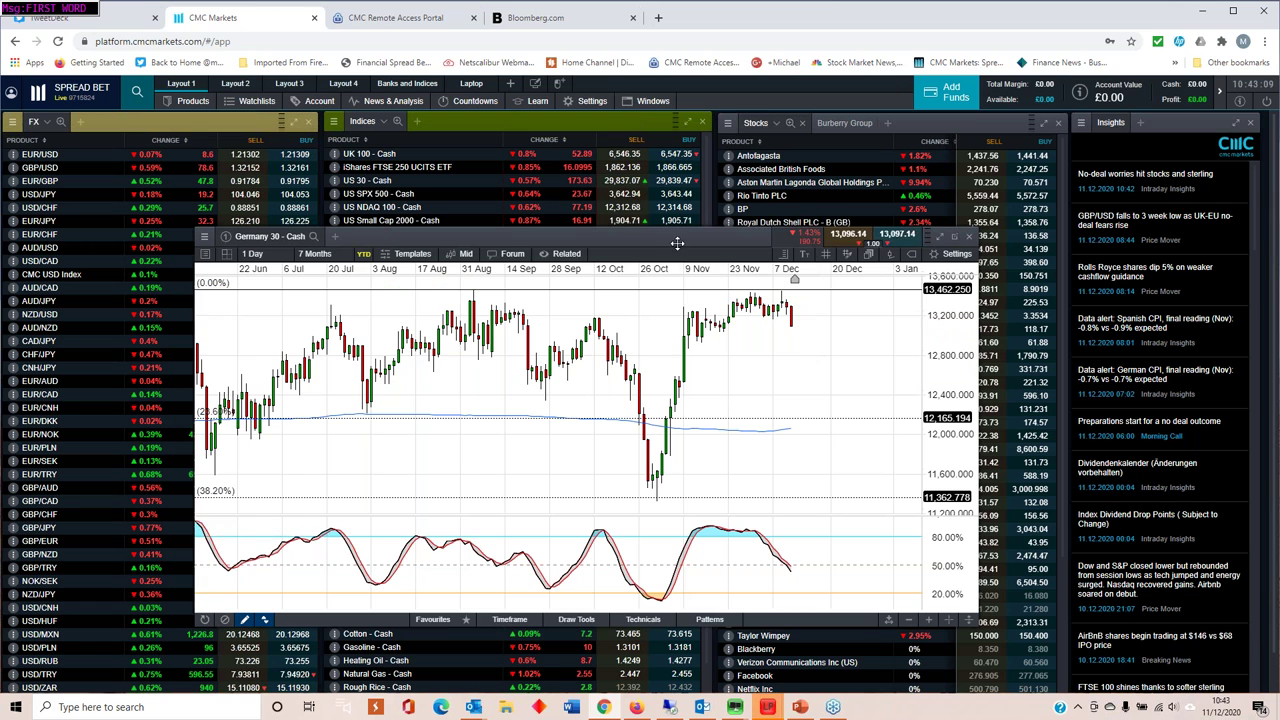
pyautogui.moveTo(677, 235); pyautogui.dragTo(604, 236)
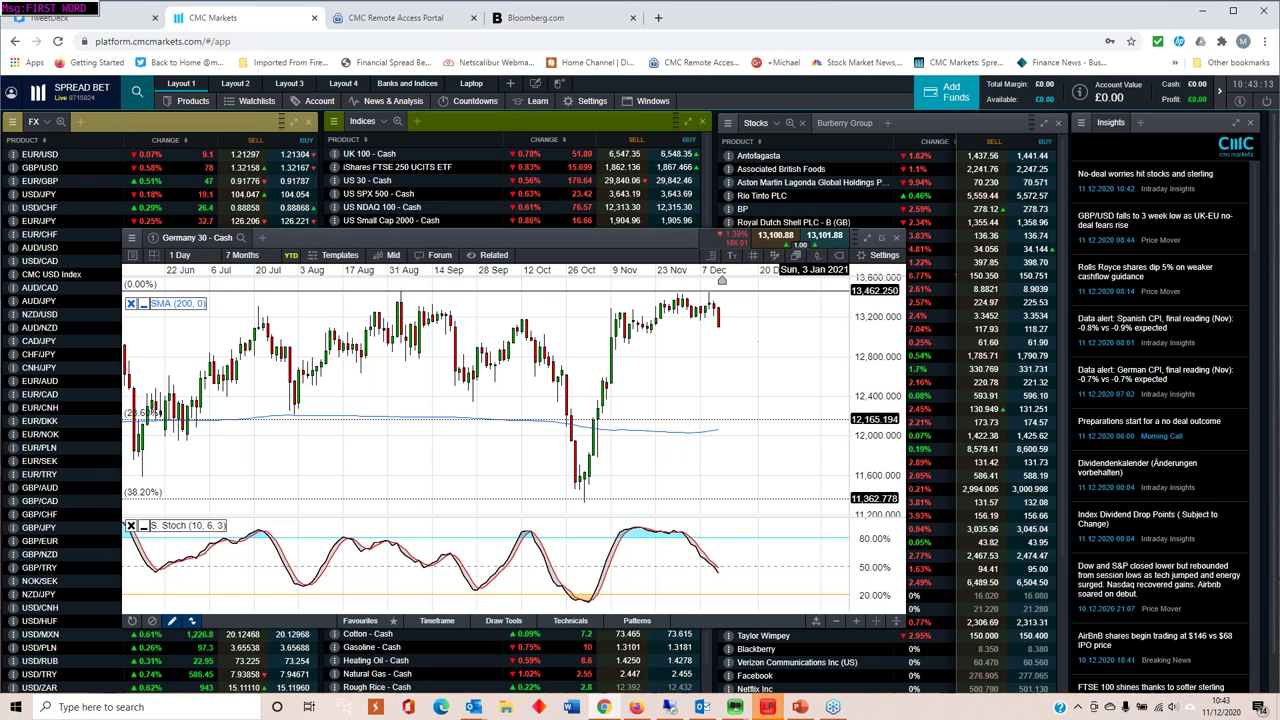
pyautogui.click(897, 239)
# - Open the UK 100 - Cash chart from the This week watchlist, then move and enlarge its window
pyautogui.doubleClick(496, 280)
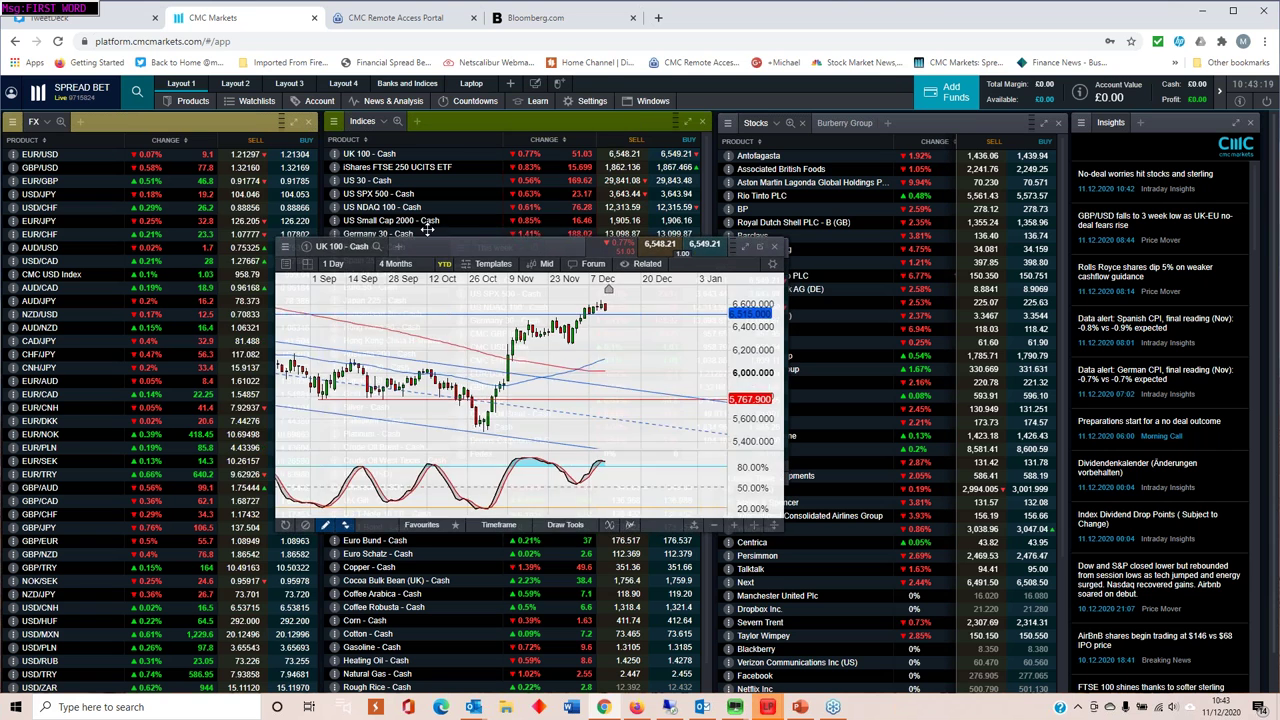
pyautogui.moveTo(480, 247); pyautogui.dragTo(406, 221)
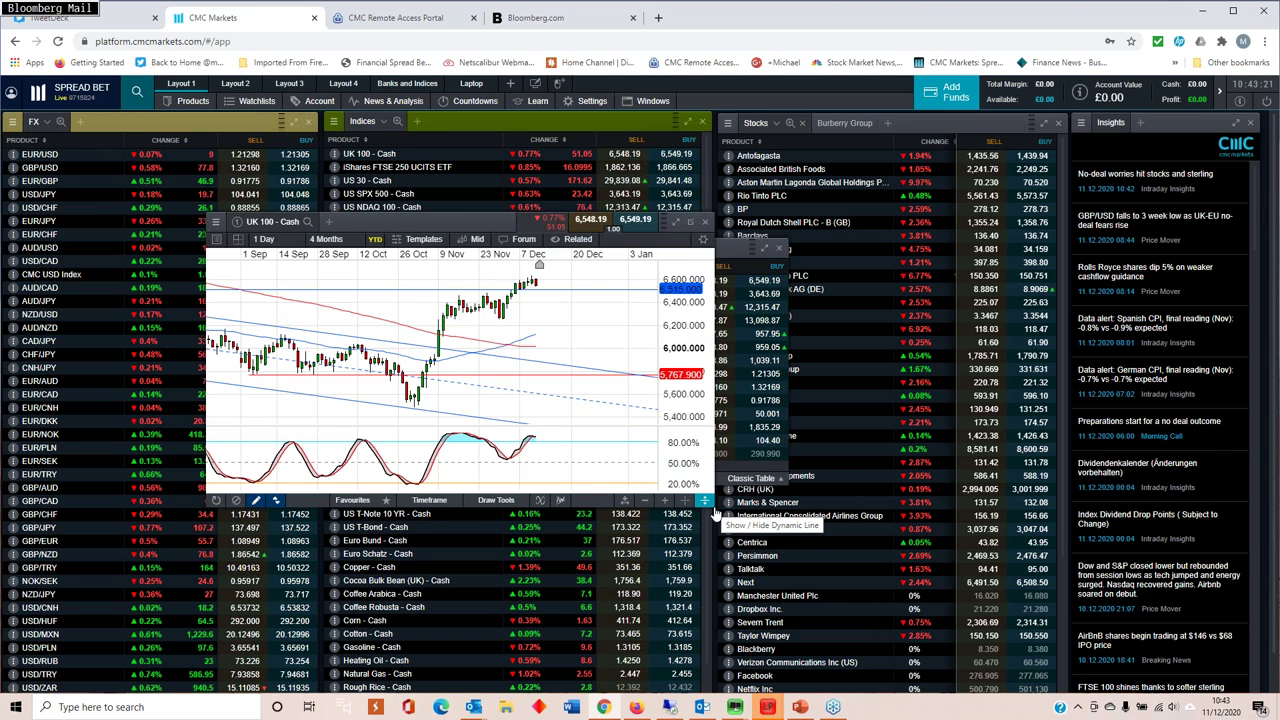
pyautogui.moveTo(715, 512); pyautogui.dragTo(975, 612)
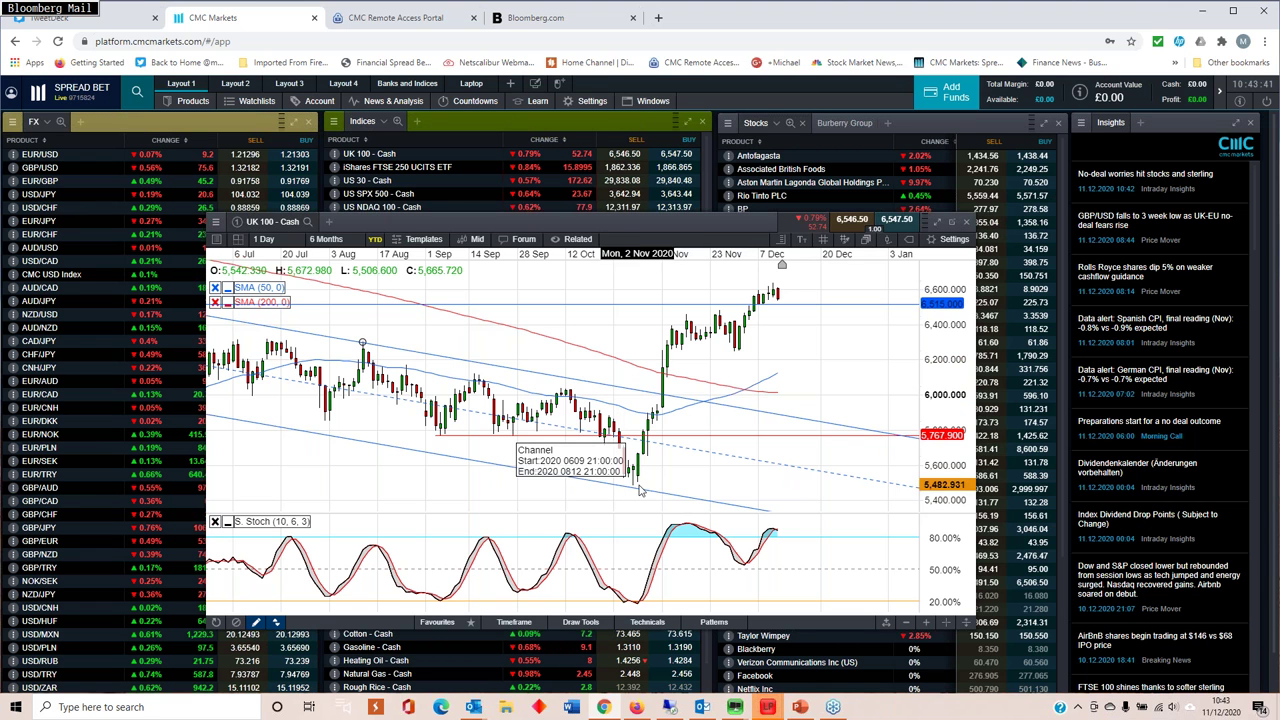
# - Examine UK 100 - Cash daily prices against the descending channel over 12 months, narrowing the range to the latest 3 months
pyautogui.scroll(-2, 731, 342)
pyautogui.scroll(-1, 731, 342)
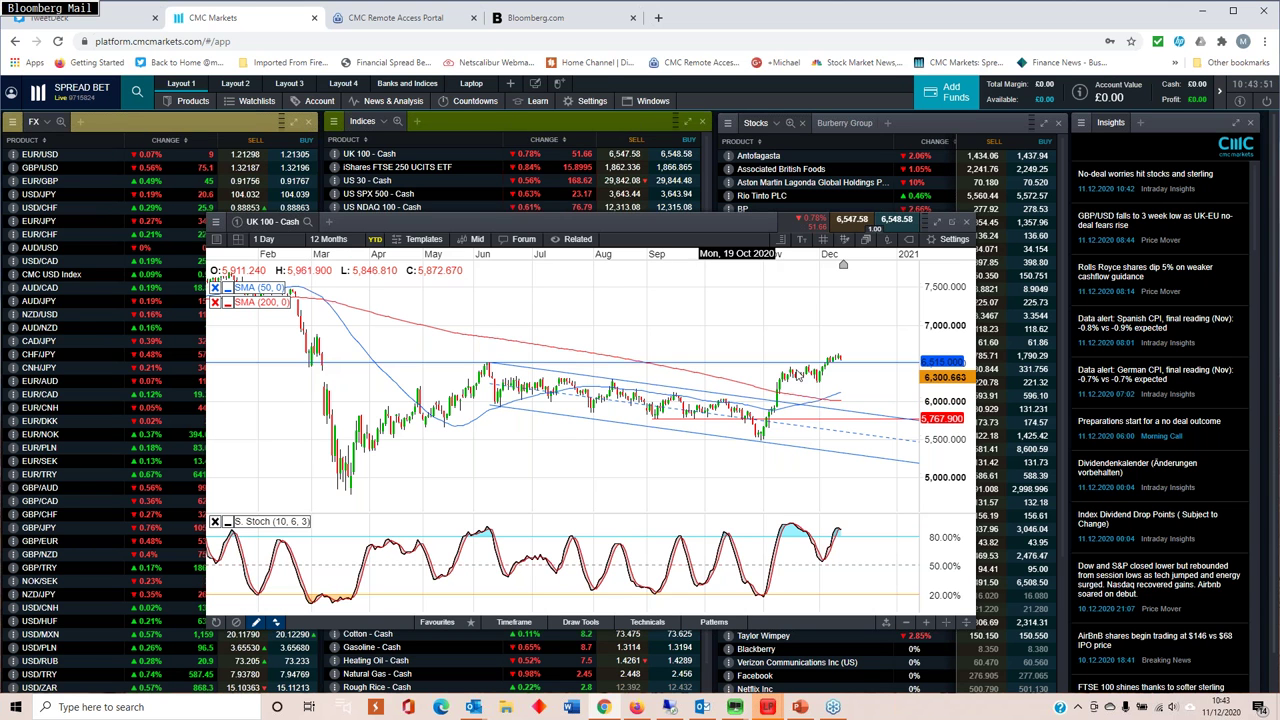
pyautogui.scroll(3, 805, 380)
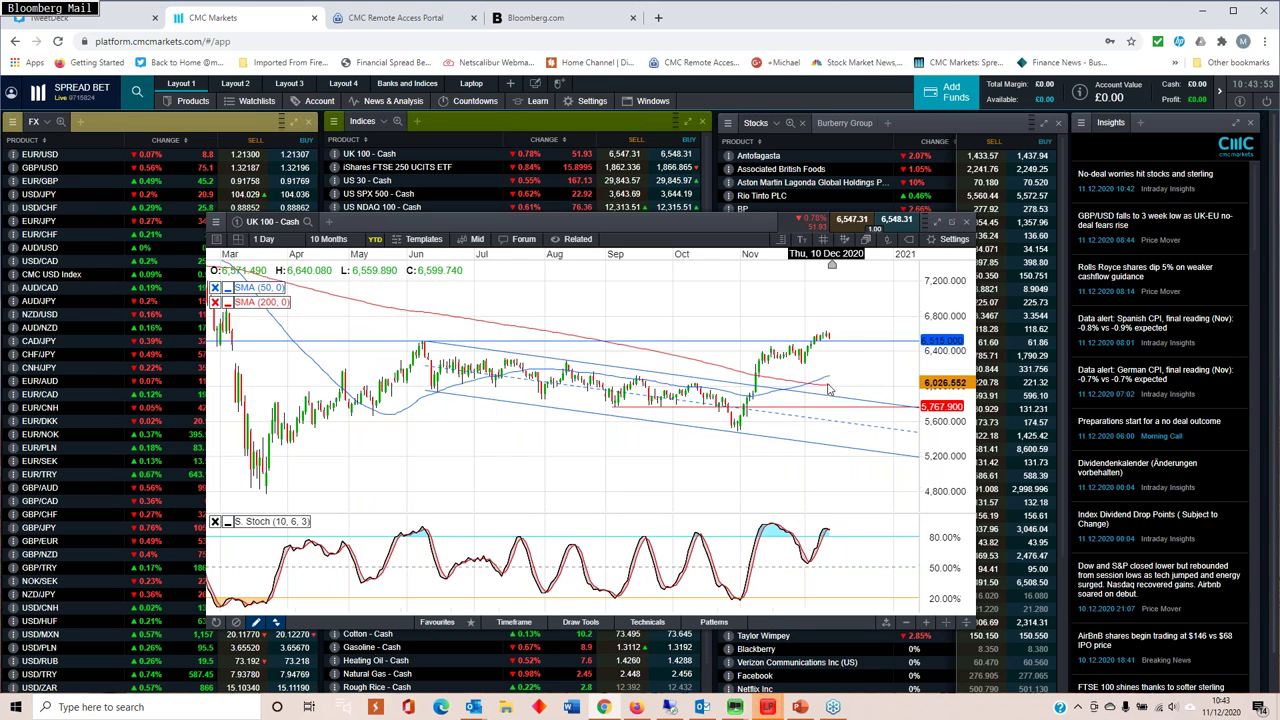
pyautogui.scroll(1, 828, 390)
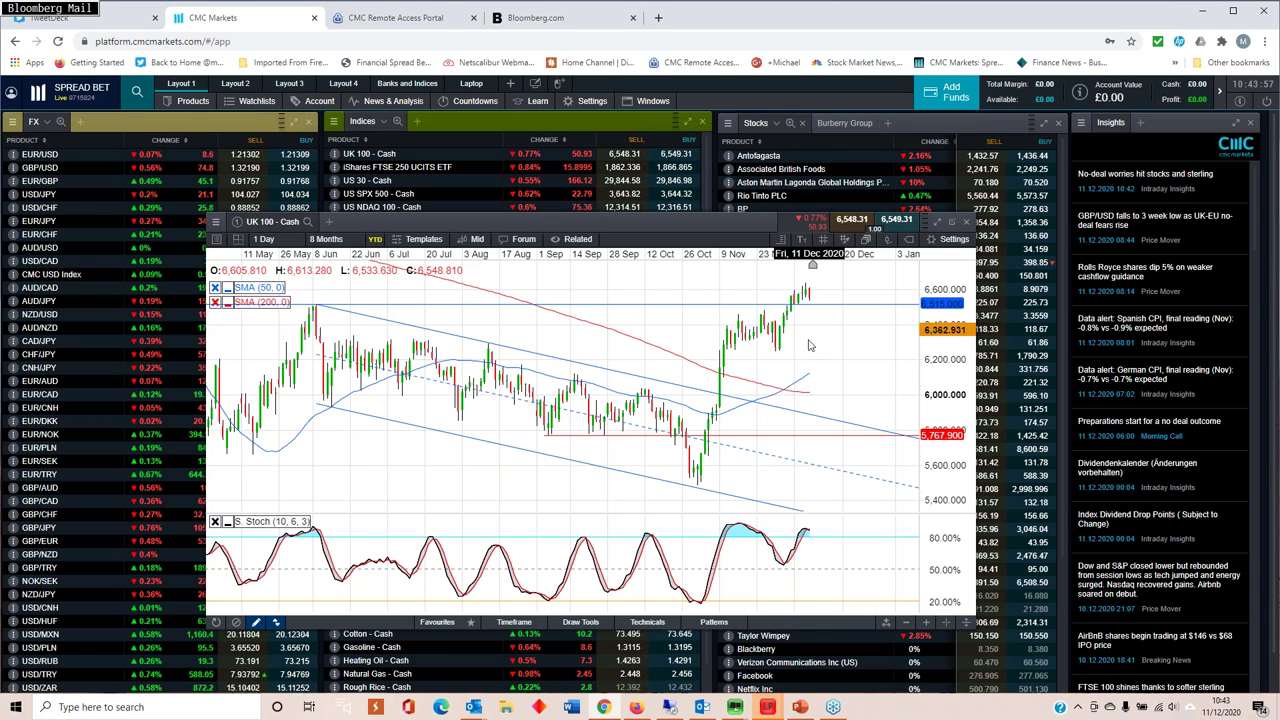
pyautogui.scroll(3, 837, 333)
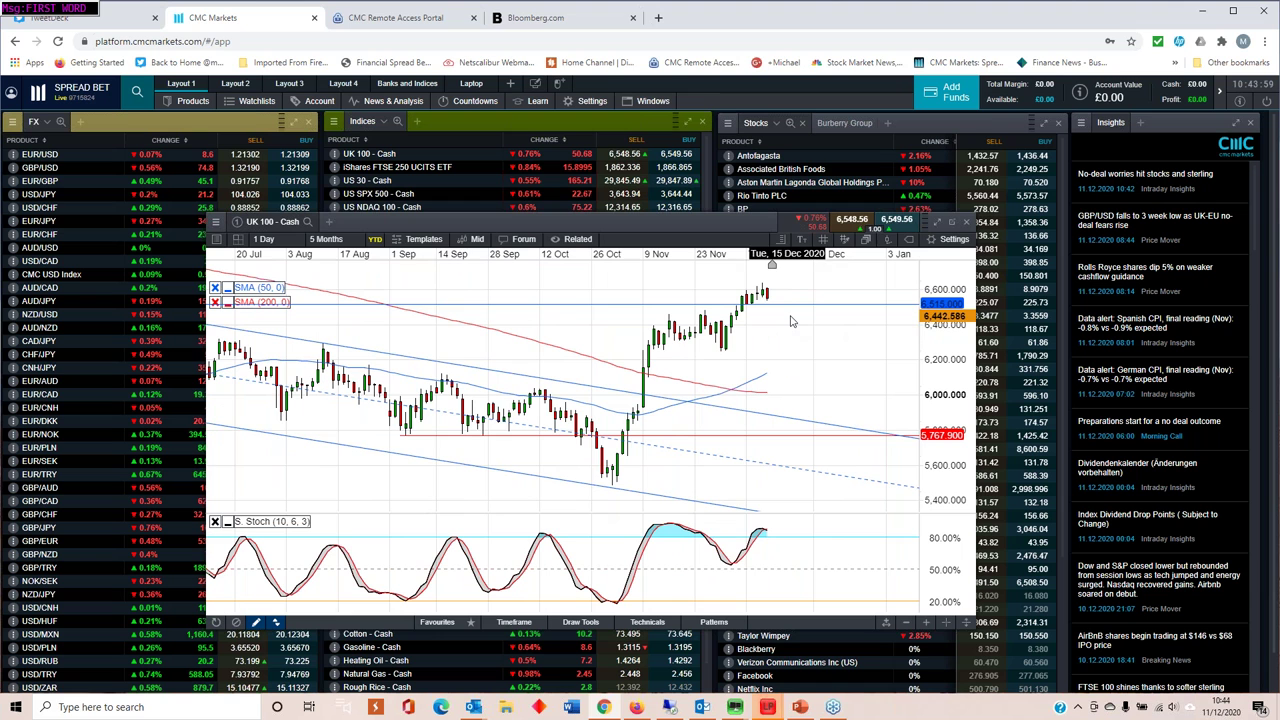
pyautogui.scroll(1, 745, 320)
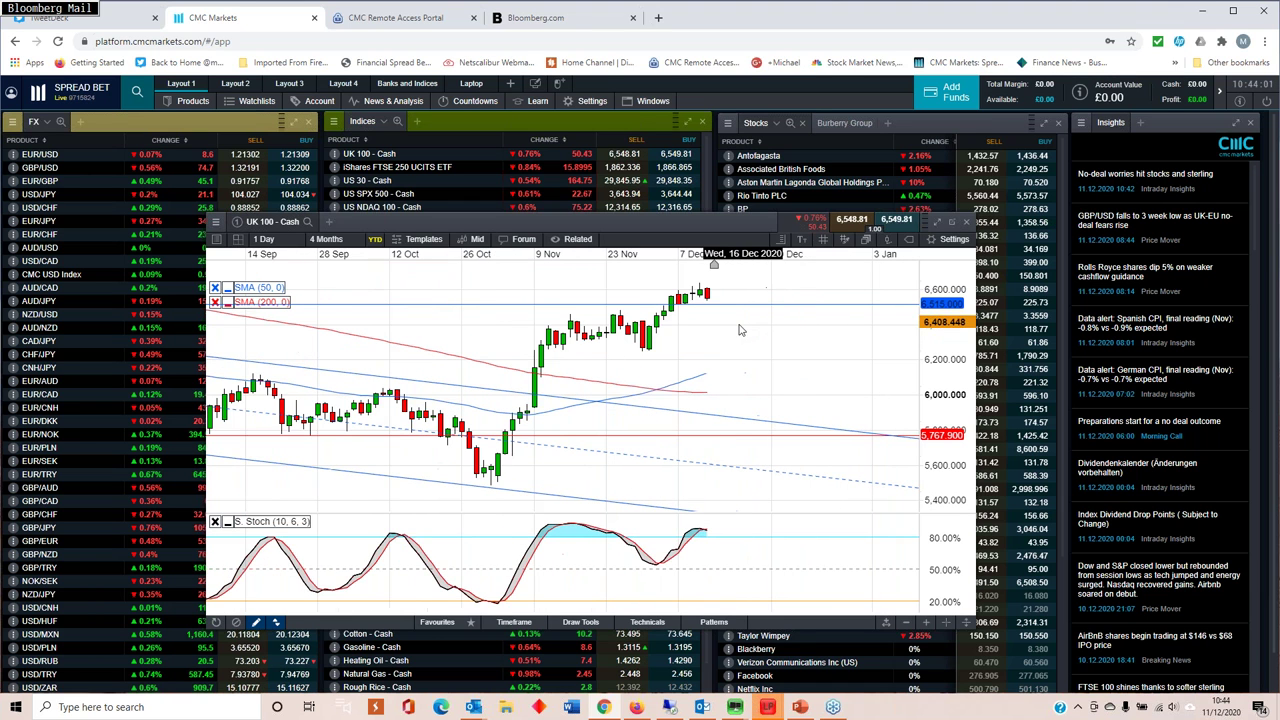
pyautogui.scroll(1, 658, 362)
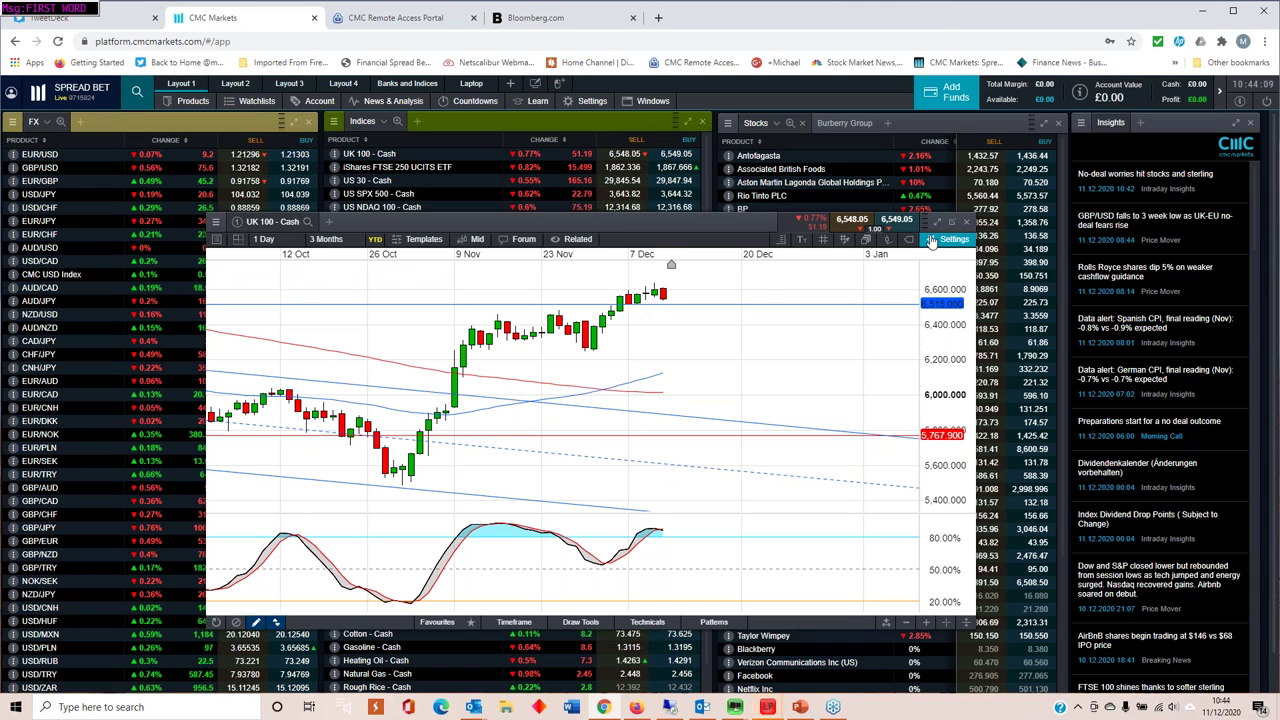
# - Close the UK 100 - Cash chart, then open the US SPX 500 - Cash chart from the This week watchlist and enlarge its window
pyautogui.click(967, 224)
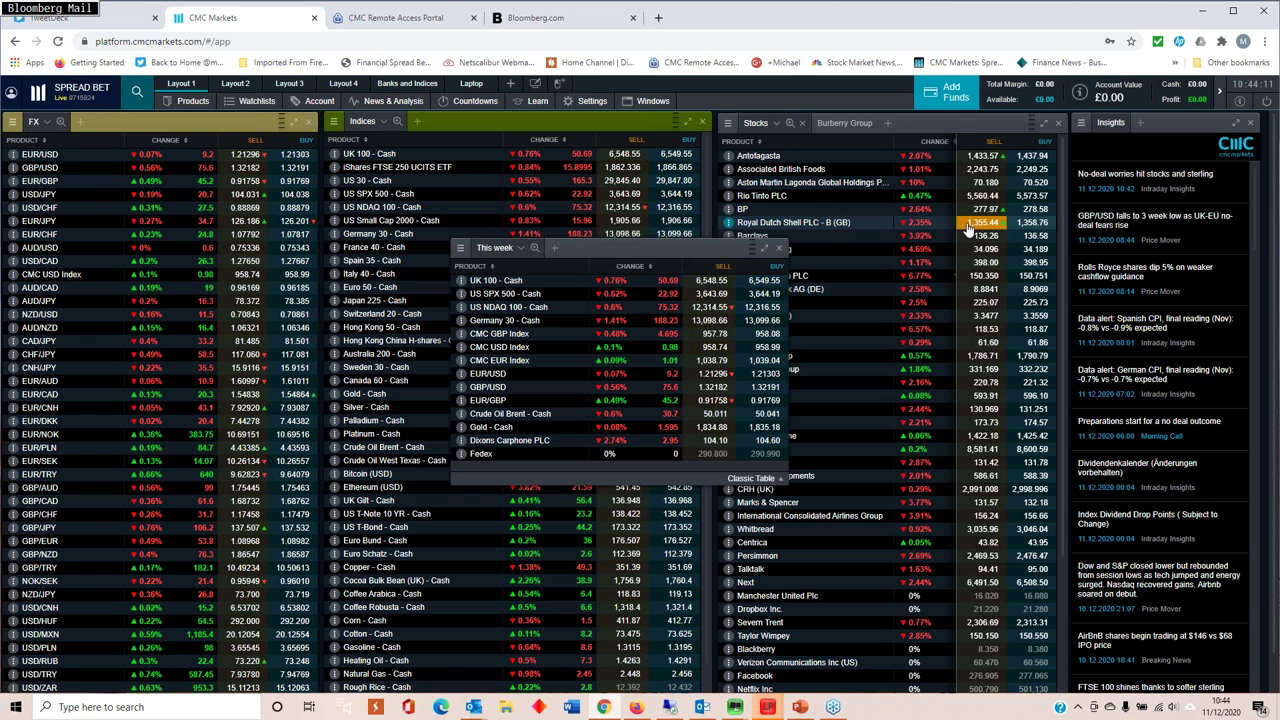
pyautogui.click(491, 299)
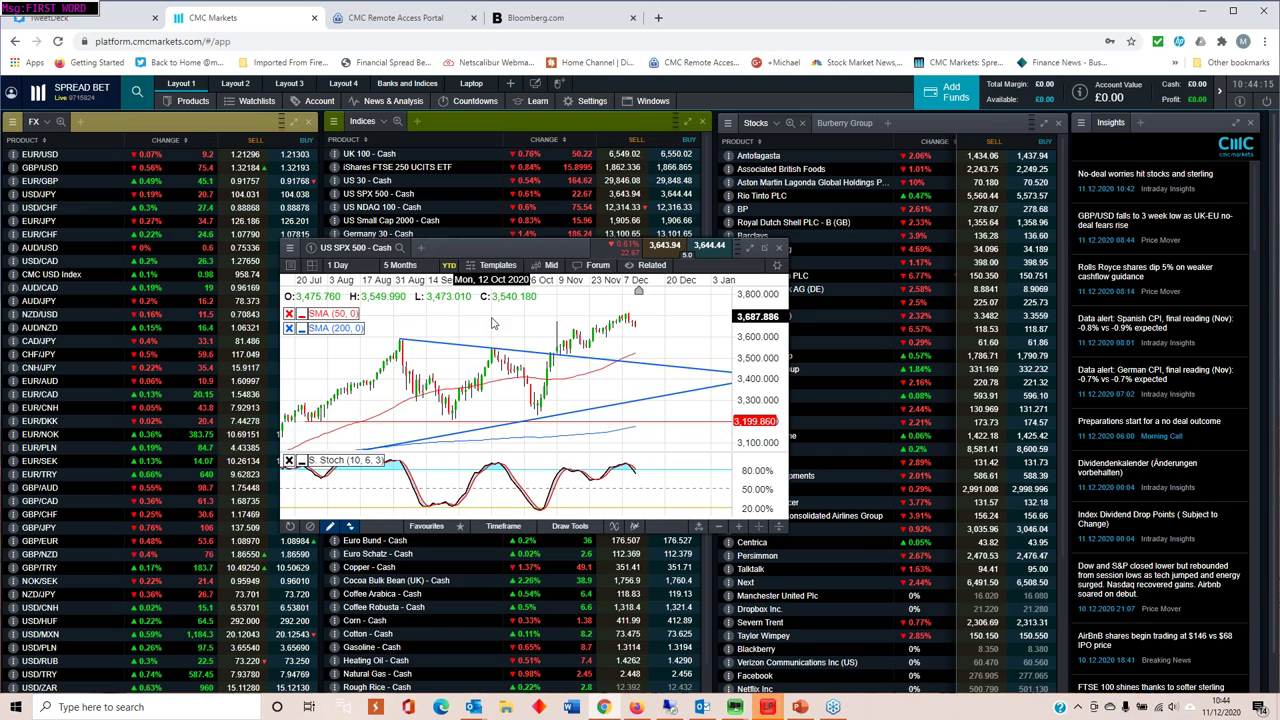
pyautogui.moveTo(557, 249); pyautogui.dragTo(440, 188)
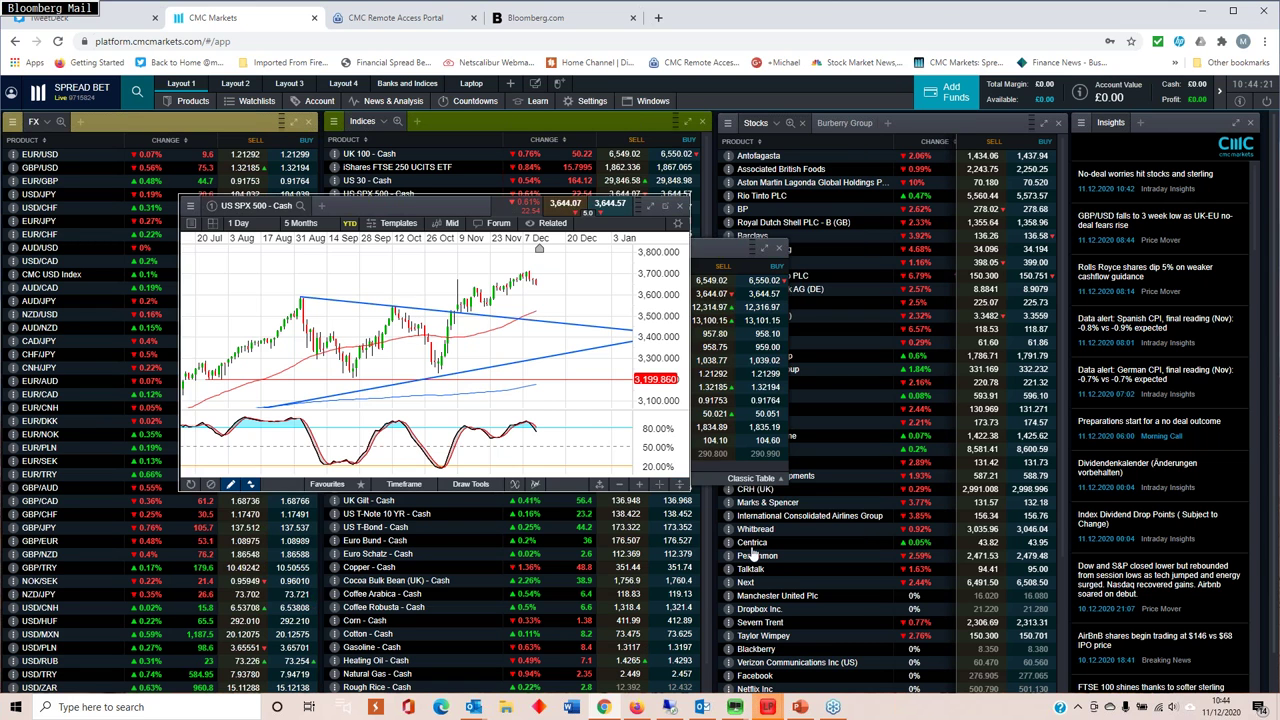
pyautogui.moveTo(688, 496); pyautogui.dragTo(870, 612)
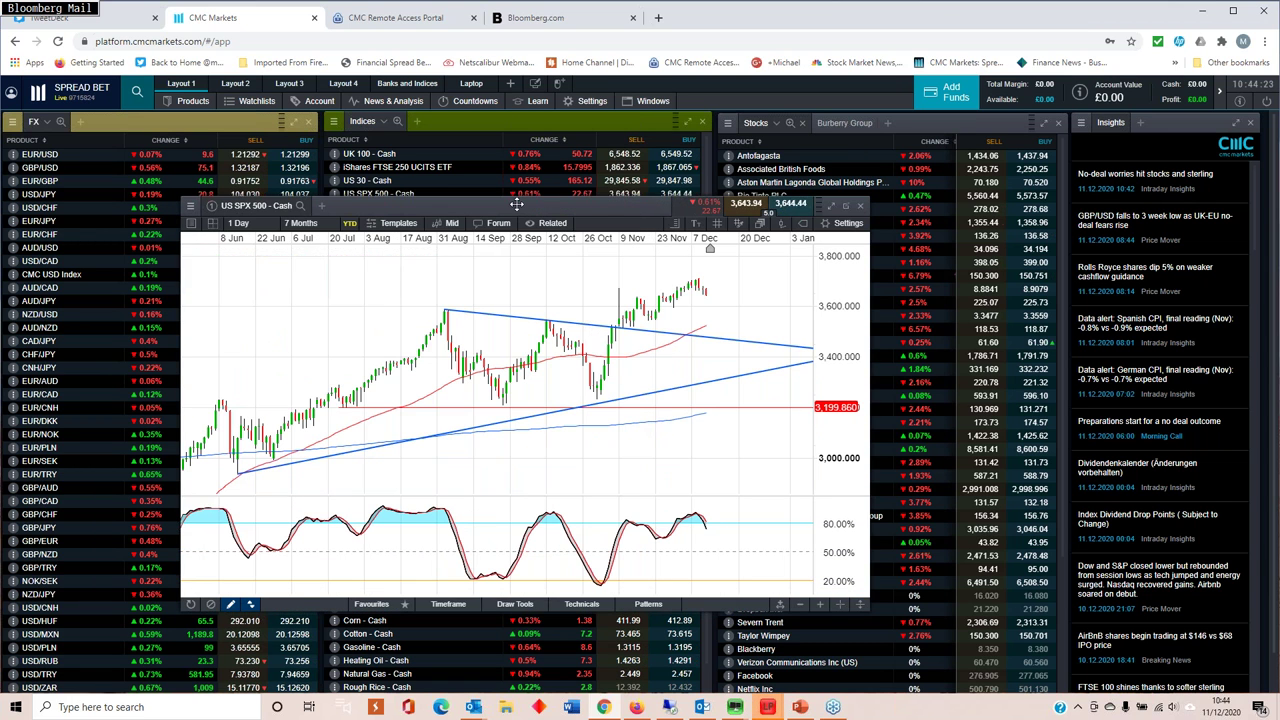
# - Arrange the This week watchlist and the US SPX 500 - Cash chart side by side so both are fully visible
pyautogui.moveTo(540, 206); pyautogui.dragTo(651, 171)
pyautogui.moveTo(752, 169); pyautogui.dragTo(408, 239)
pyautogui.moveTo(548, 277); pyautogui.dragTo(730, 187)
pyautogui.moveTo(286, 230); pyautogui.dragTo(208, 164)
pyautogui.moveTo(664, 181); pyautogui.dragTo(645, 176)
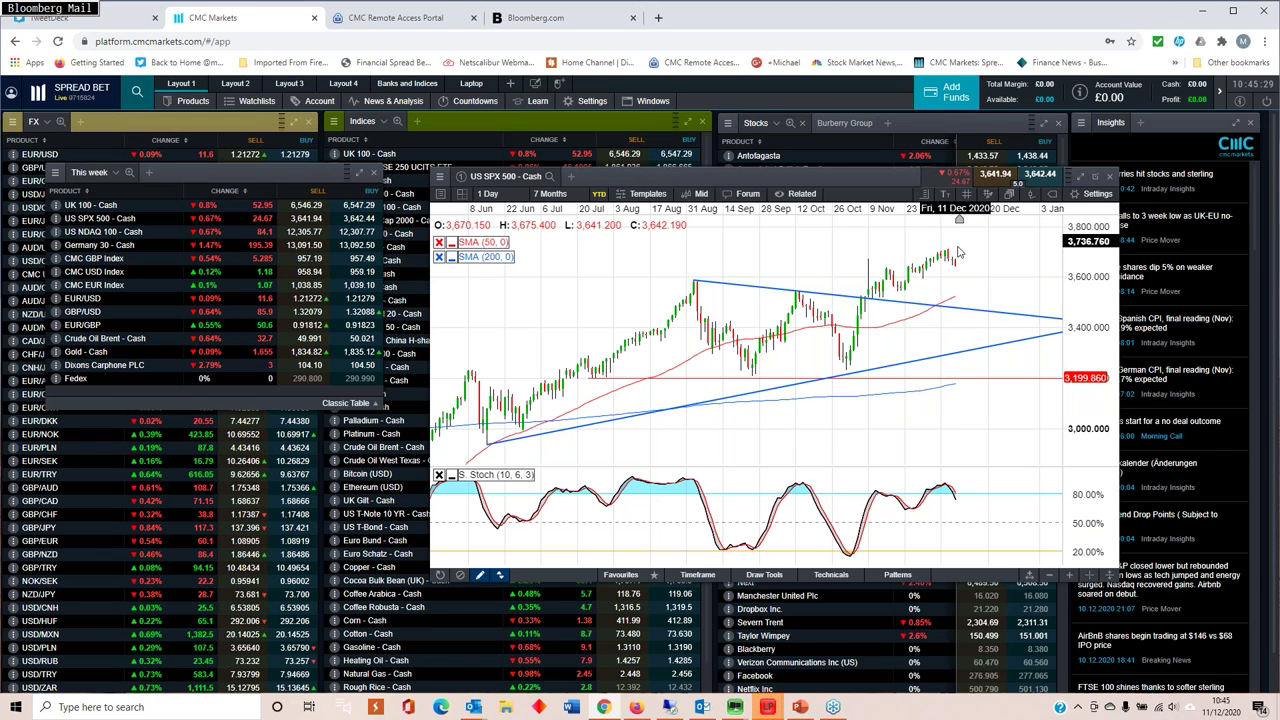
# - Examine US SPX 500 - Cash daily prices against the converging trendlines over 5 and 6 months, then close the chart
pyautogui.scroll(2, 937, 287)
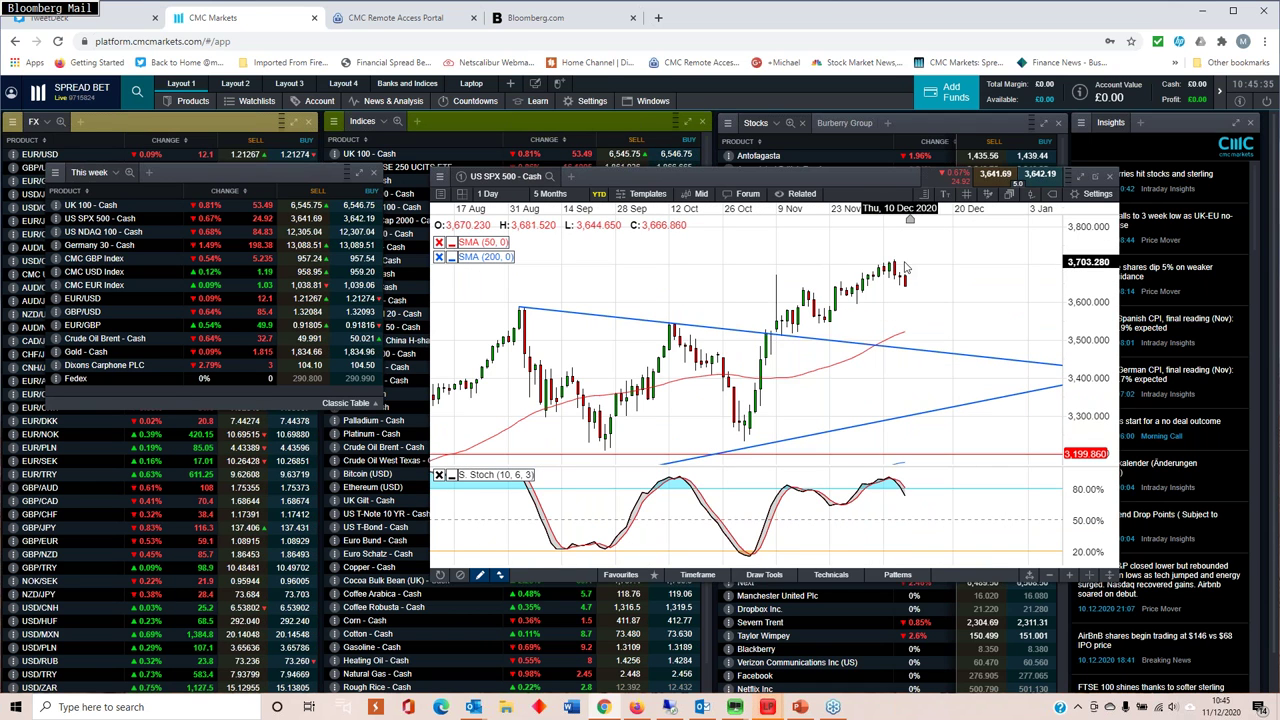
pyautogui.scroll(-2, 900, 274)
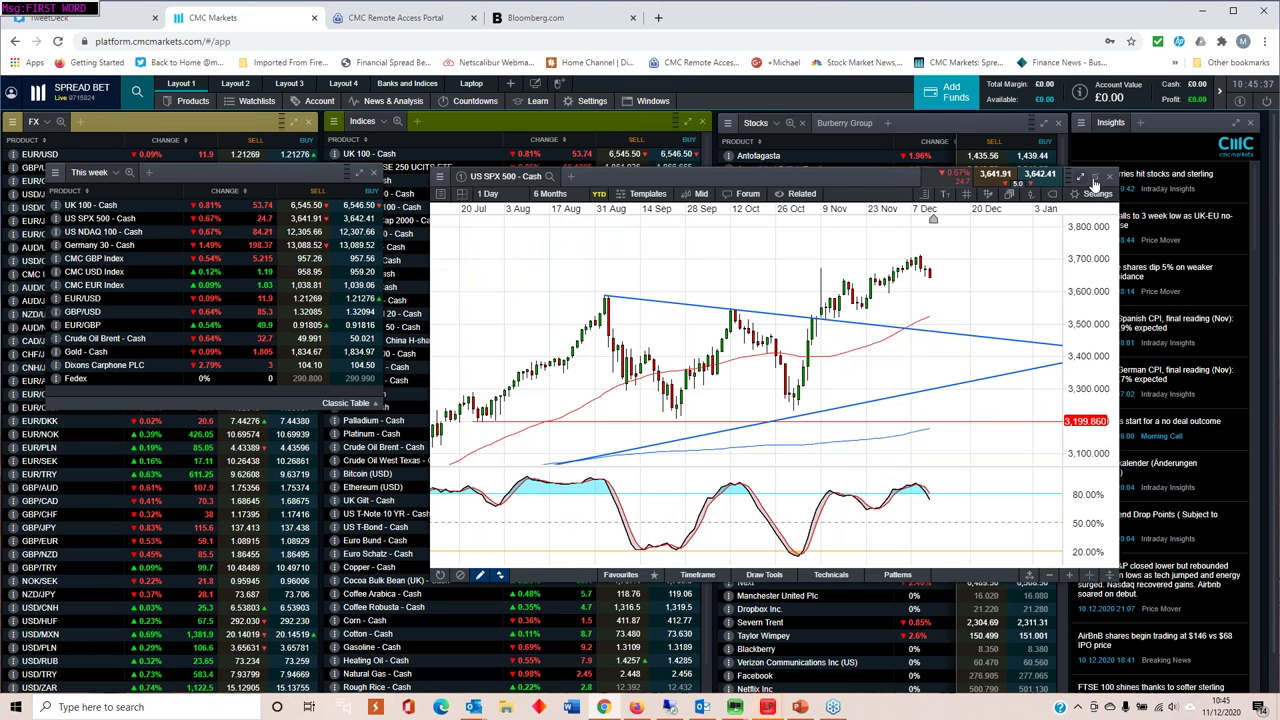
pyautogui.click(1109, 179)
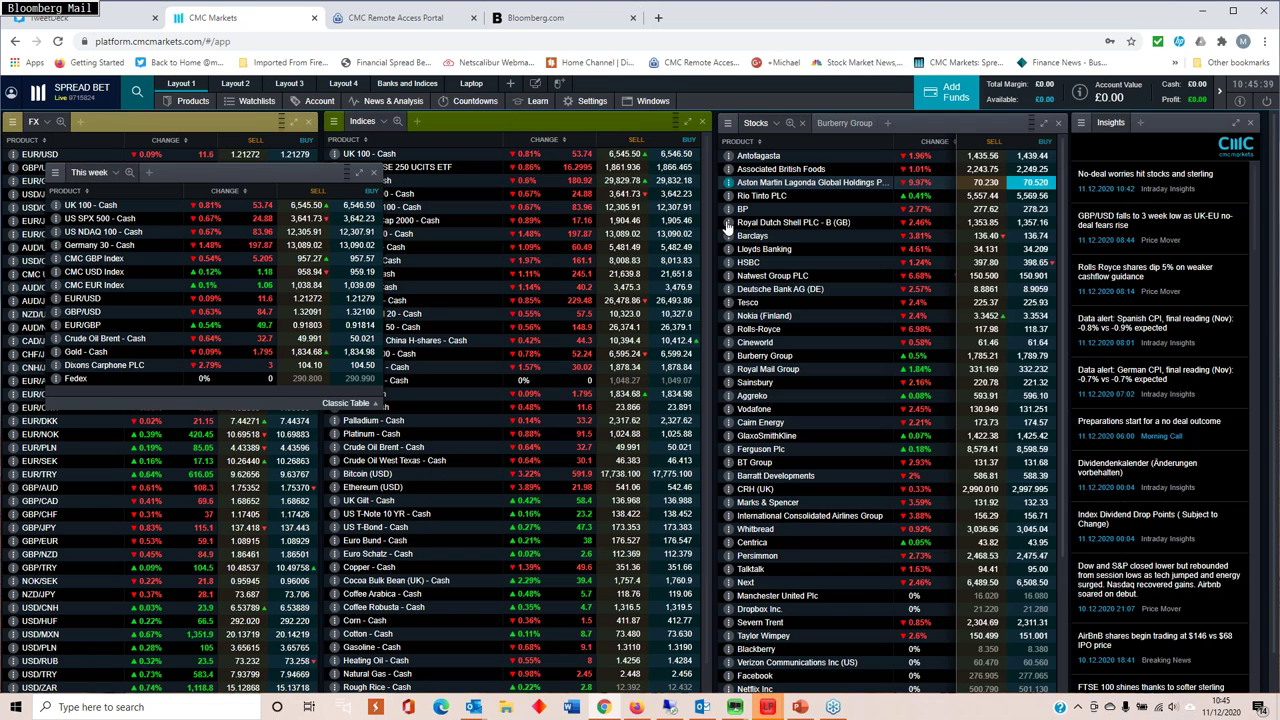
# - Open the US NDAQ 100 - Cash chart from the This week watchlist, enlarge its window and widen the range to 6 months
pyautogui.click(128, 232)
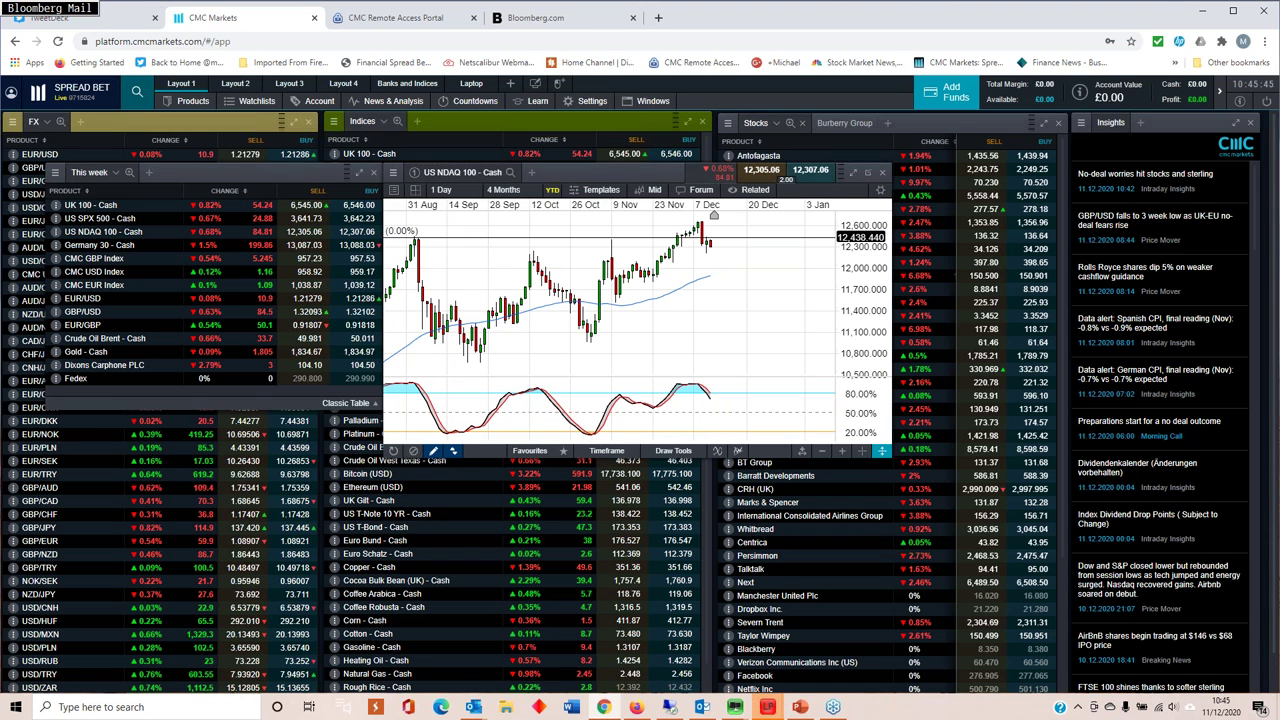
pyautogui.click(881, 451)
pyautogui.scroll(-2, 750, 360)
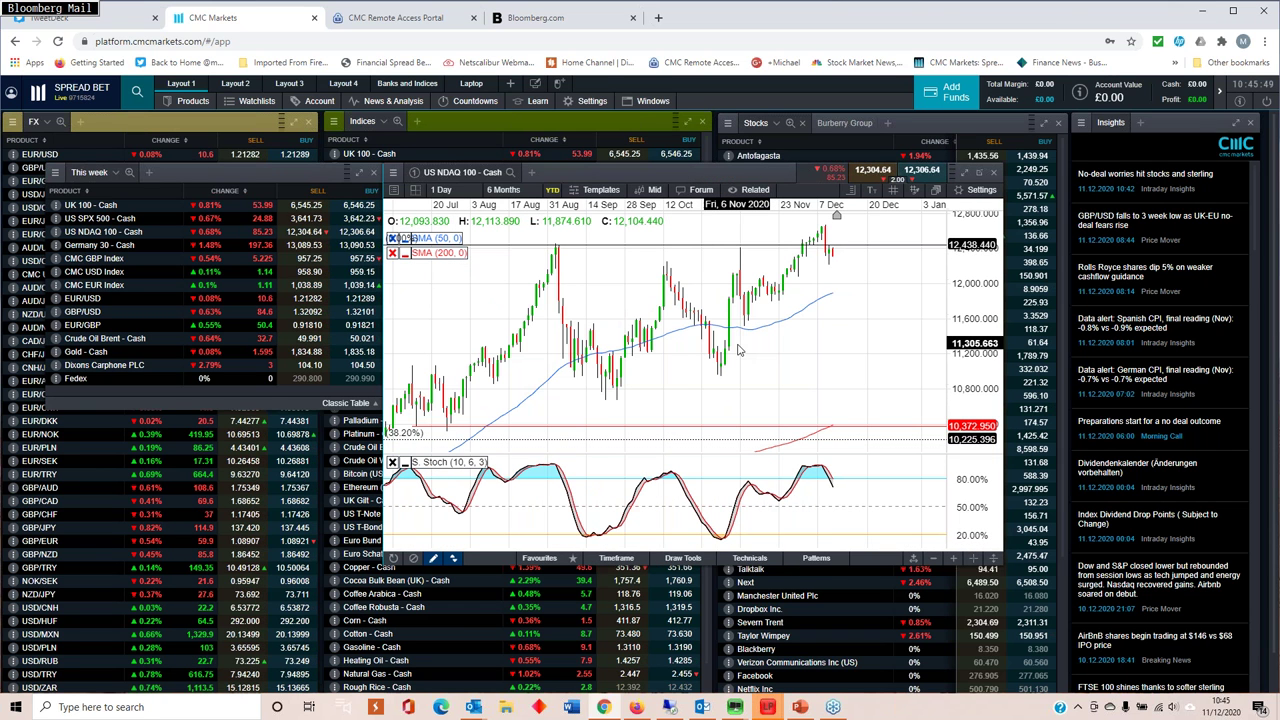
# - Examine US NDAQ 100 - Cash daily prices against the Fibonacci levels and moving averages over 5 to 8 months, then close the chart
pyautogui.scroll(-1, 740, 349)
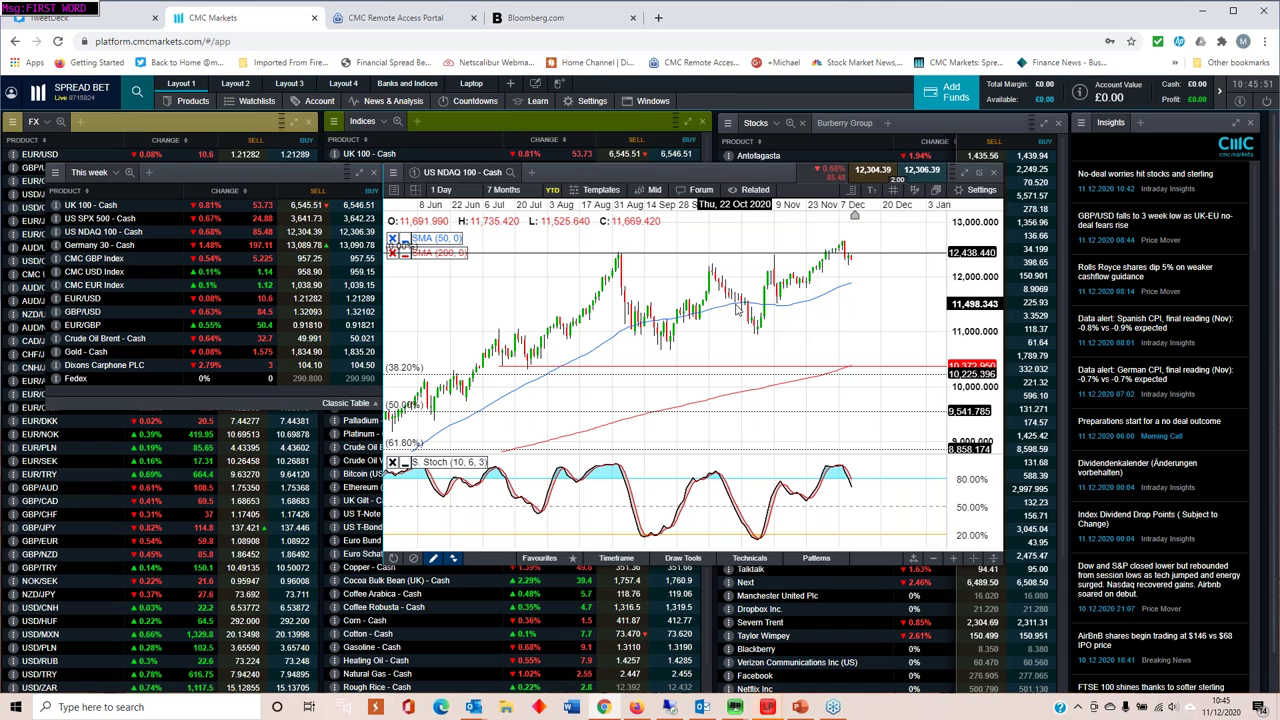
pyautogui.scroll(-1, 745, 320)
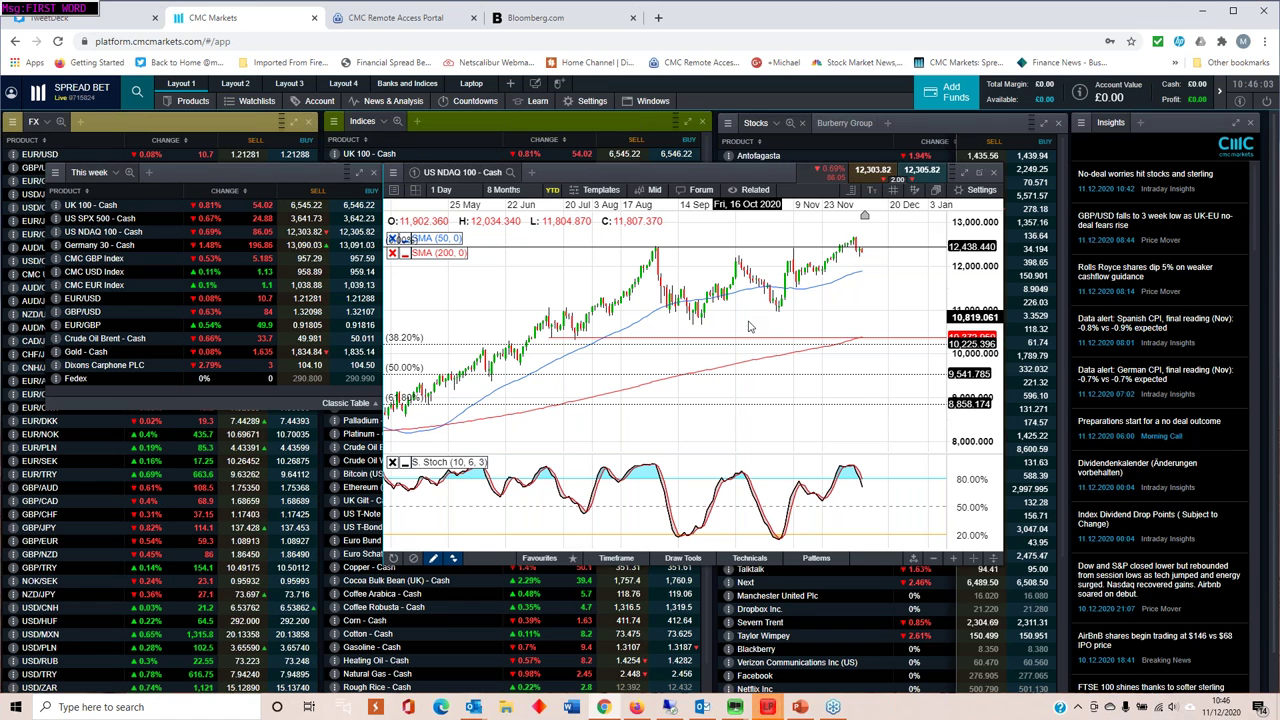
pyautogui.moveTo(770, 325)
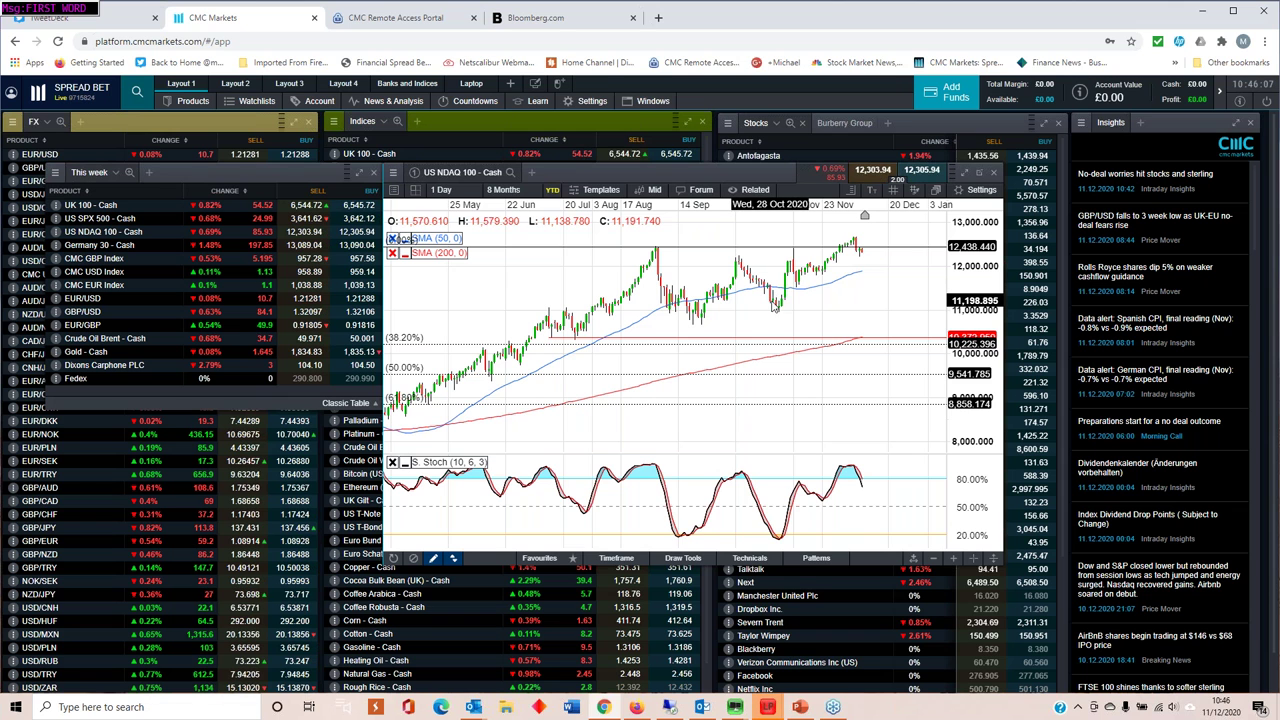
pyautogui.scroll(1, 774, 307)
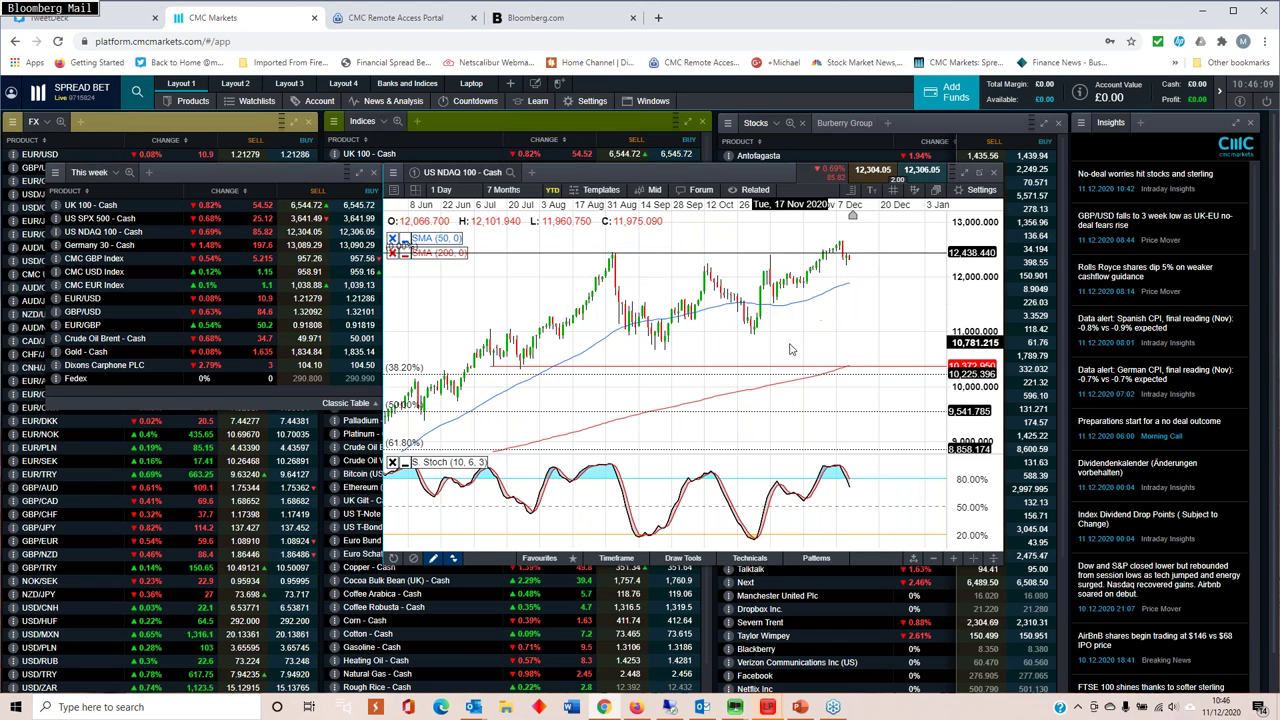
pyautogui.scroll(1, 830, 255)
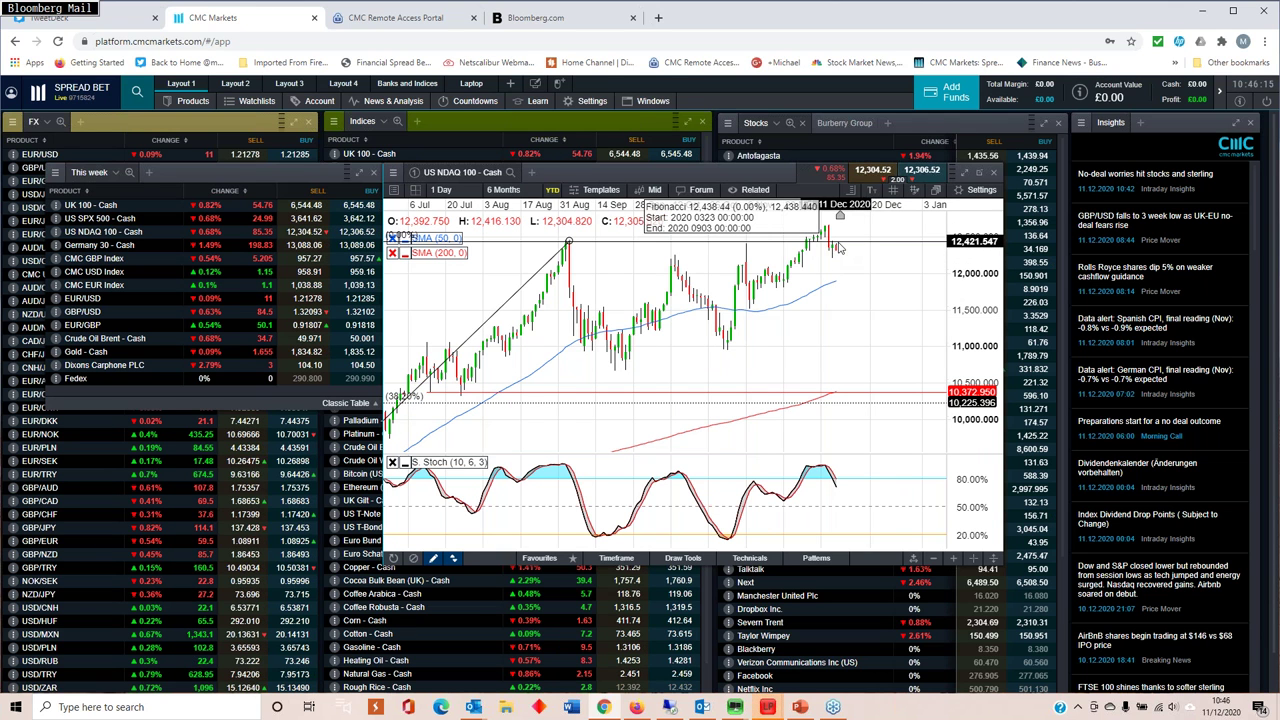
pyautogui.scroll(-1, 840, 248)
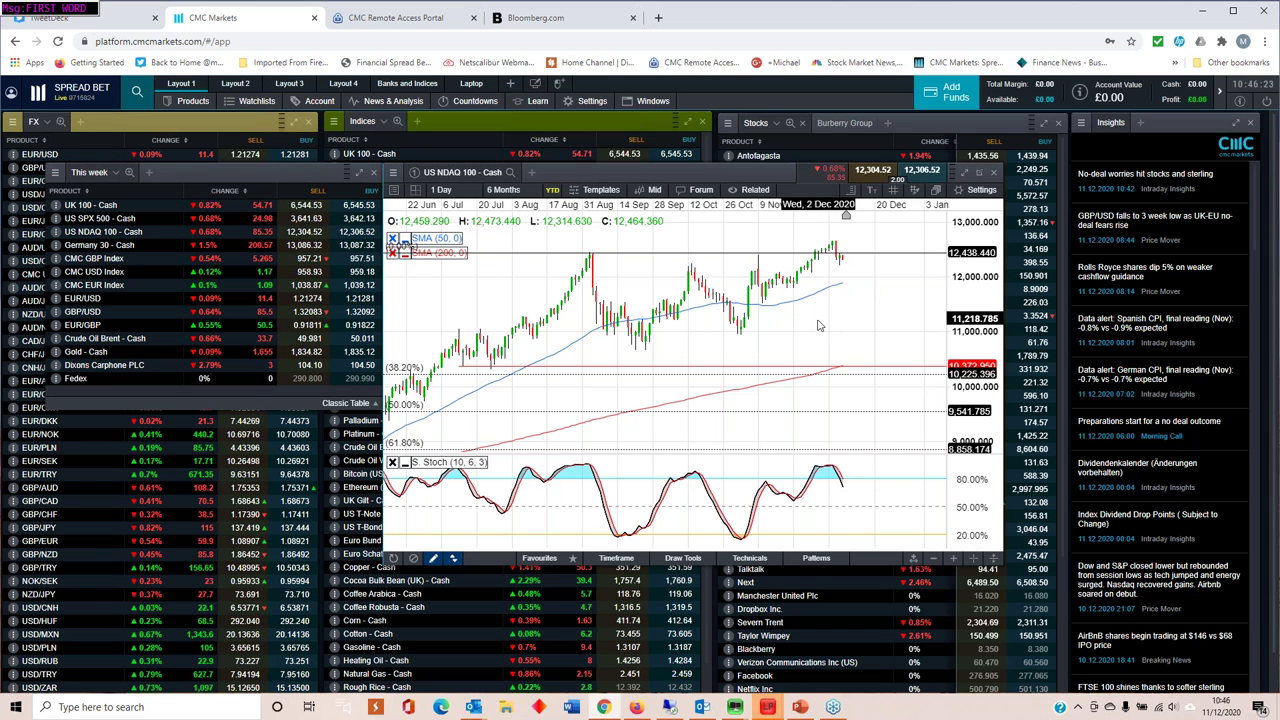
pyautogui.scroll(2, 818, 325)
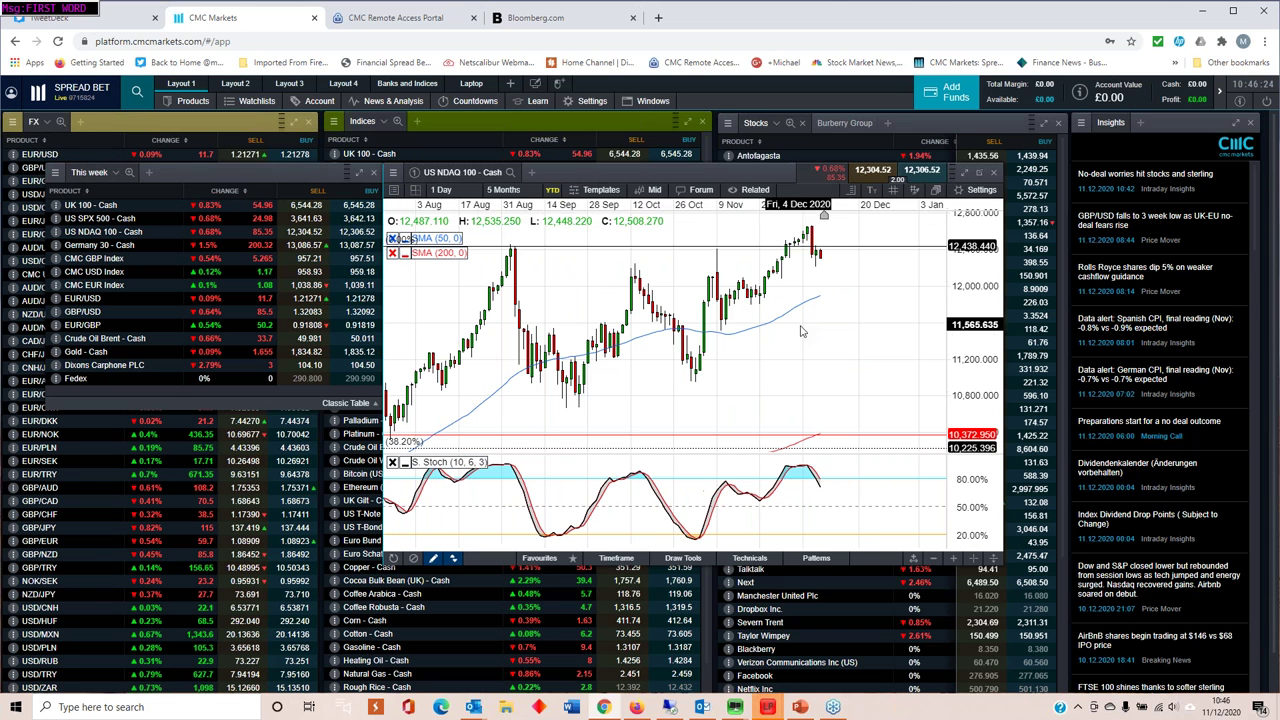
pyautogui.click(993, 174)
# - Move the This week watchlist over the Indices list, then open the CMC USD Index chart from it and enlarge its window
pyautogui.moveTo(257, 172); pyautogui.dragTo(664, 193)
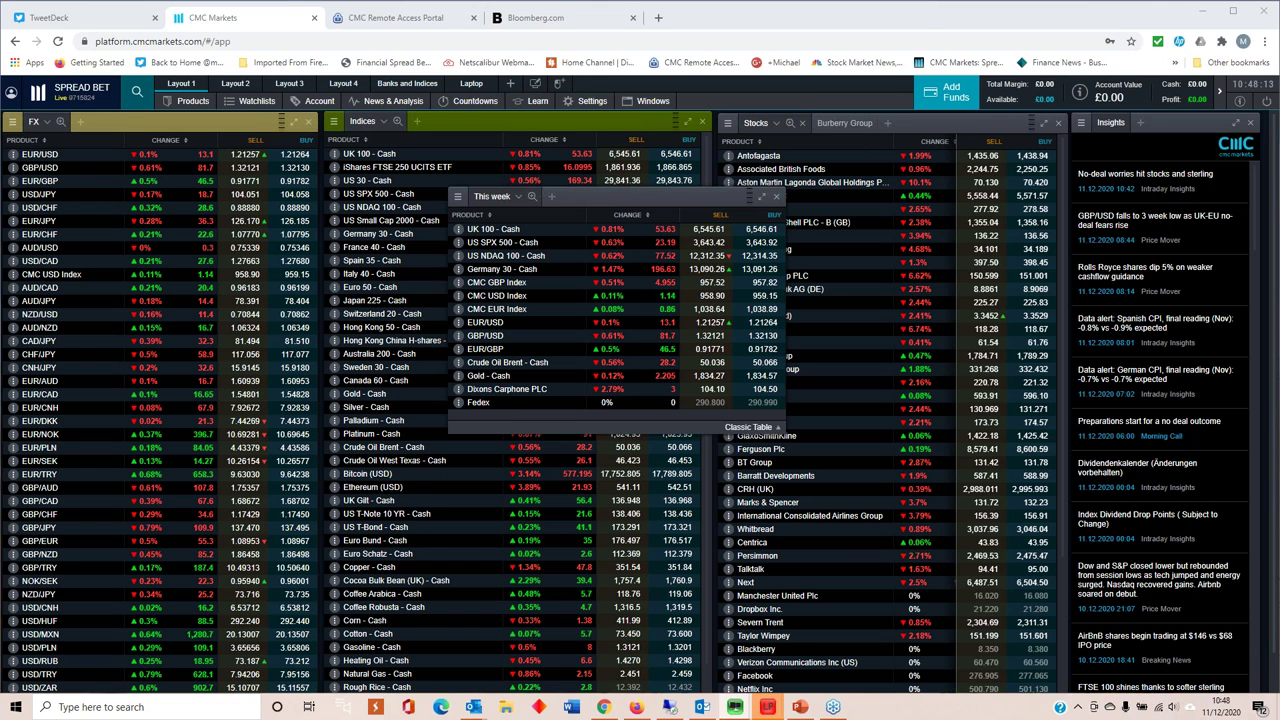
pyautogui.click(487, 299)
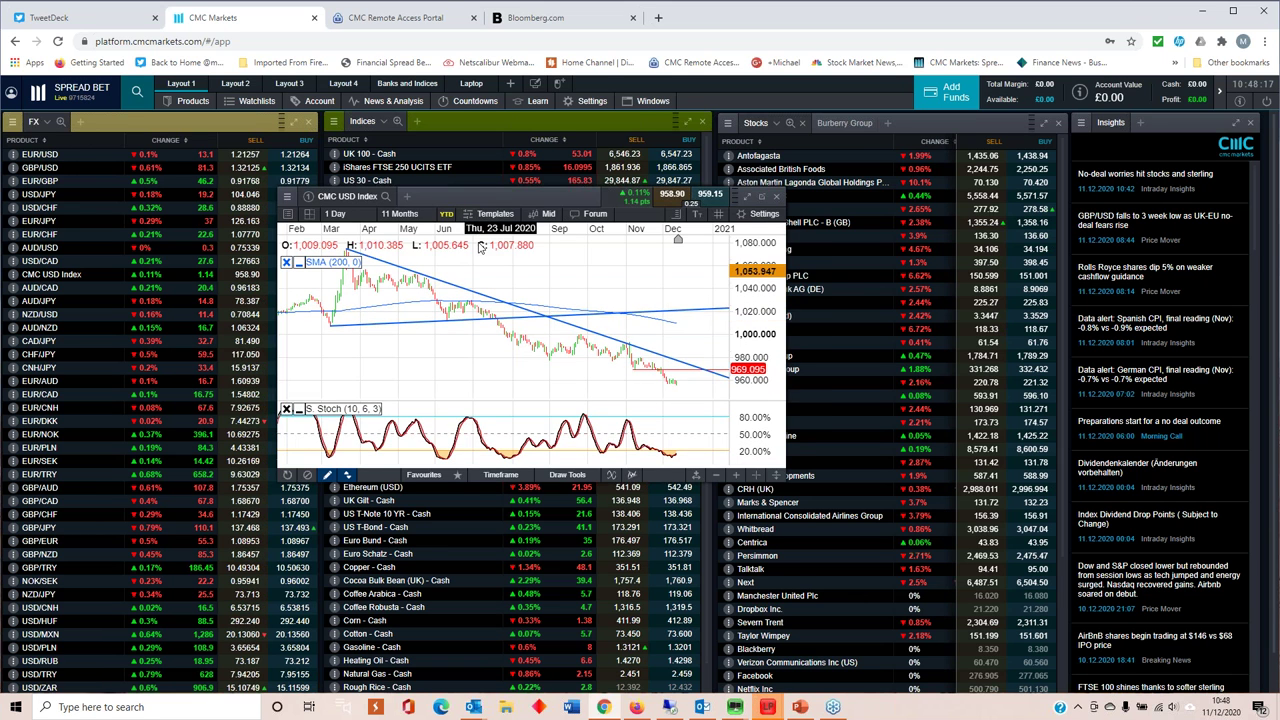
pyautogui.moveTo(465, 196); pyautogui.dragTo(350, 194)
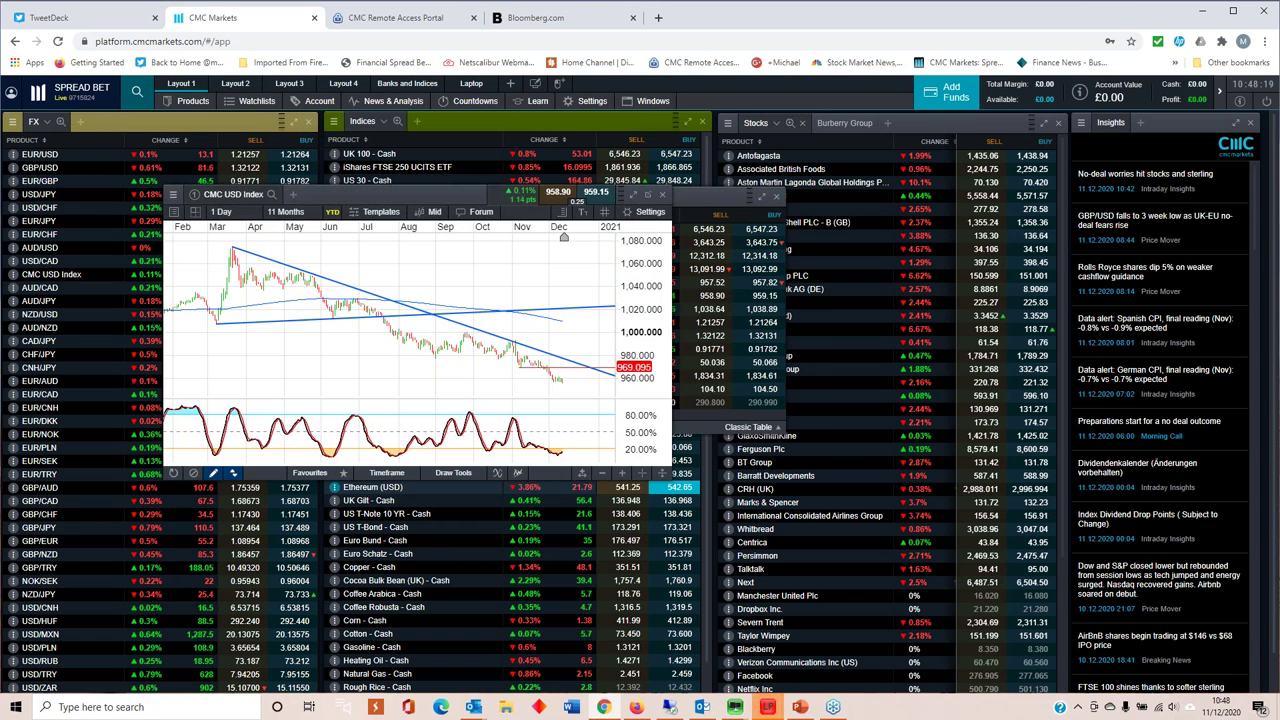
pyautogui.moveTo(665, 479); pyautogui.dragTo(896, 609)
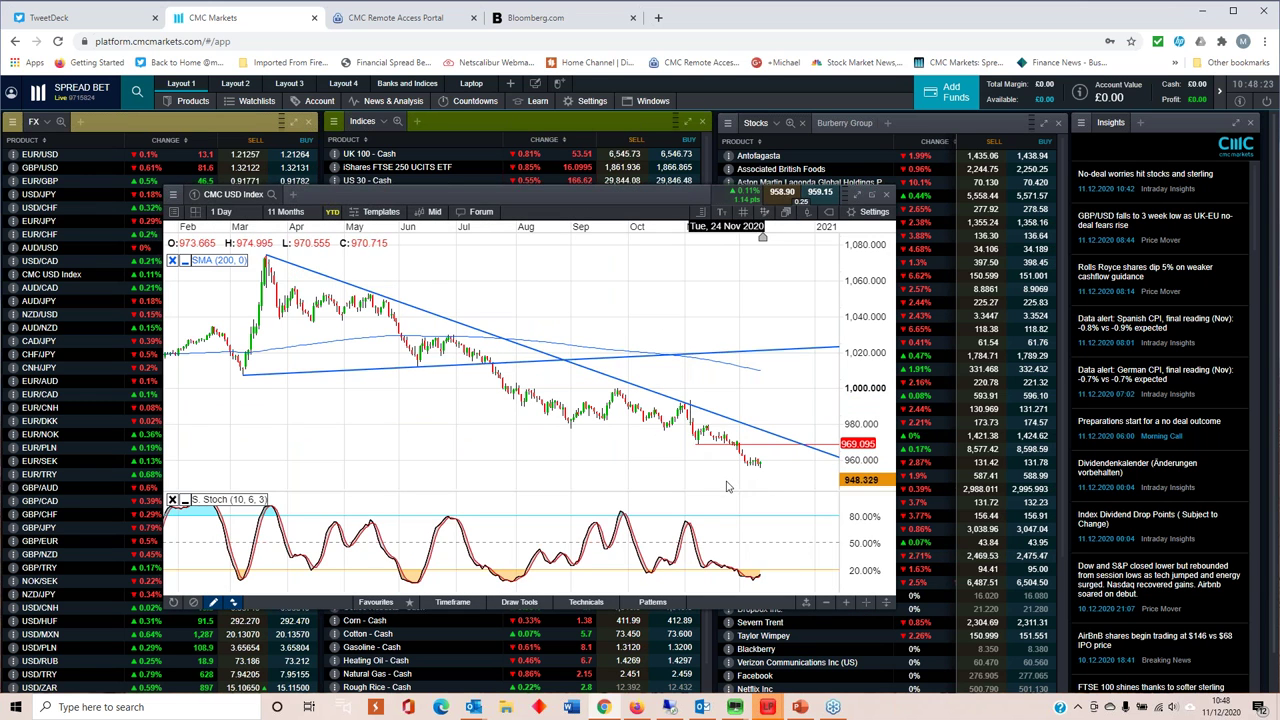
# - Examine CMC USD Index daily prices against the descending trendline over 6 to 8 months, then close the chart
pyautogui.scroll(3, 700, 470)
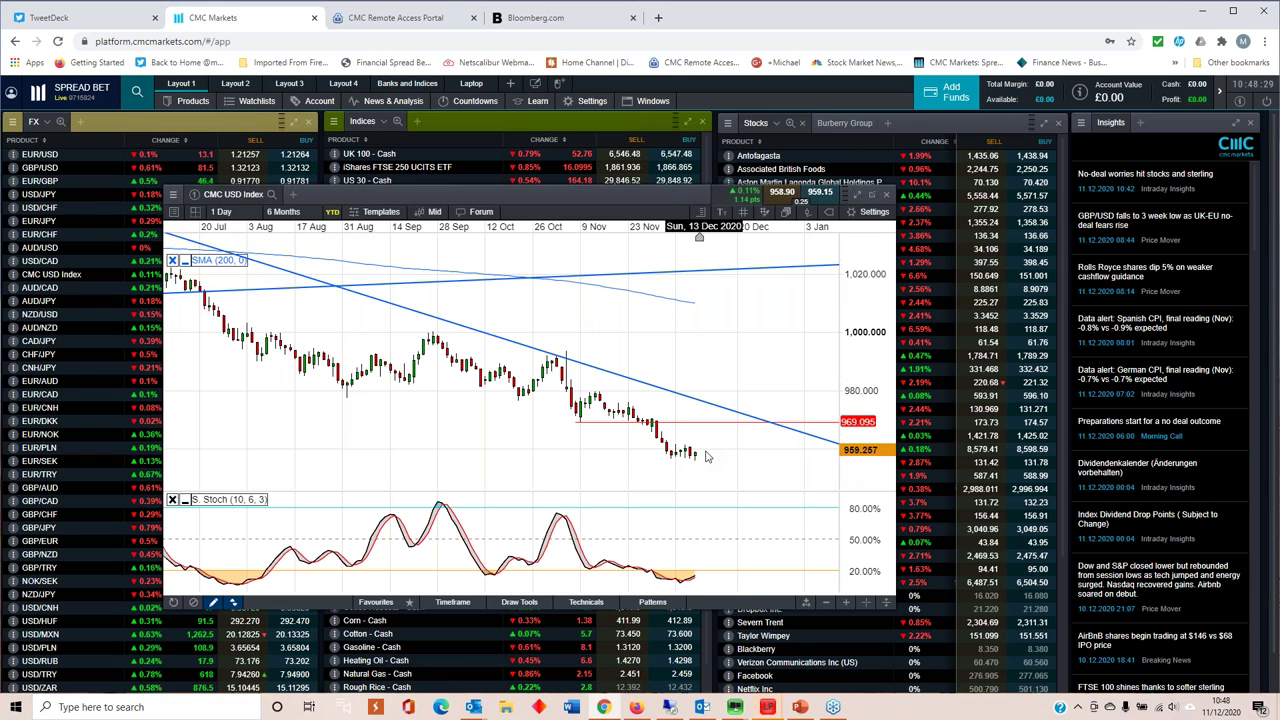
pyautogui.scroll(-1, 706, 456)
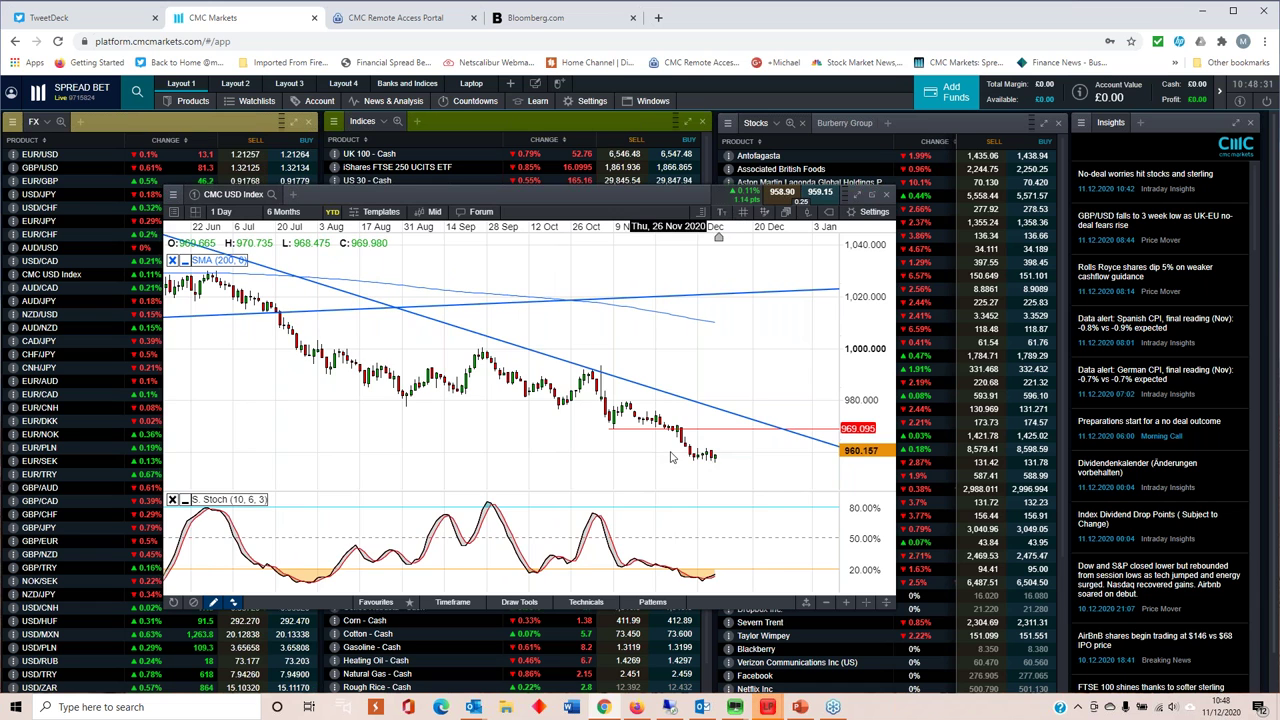
pyautogui.scroll(-2, 706, 456)
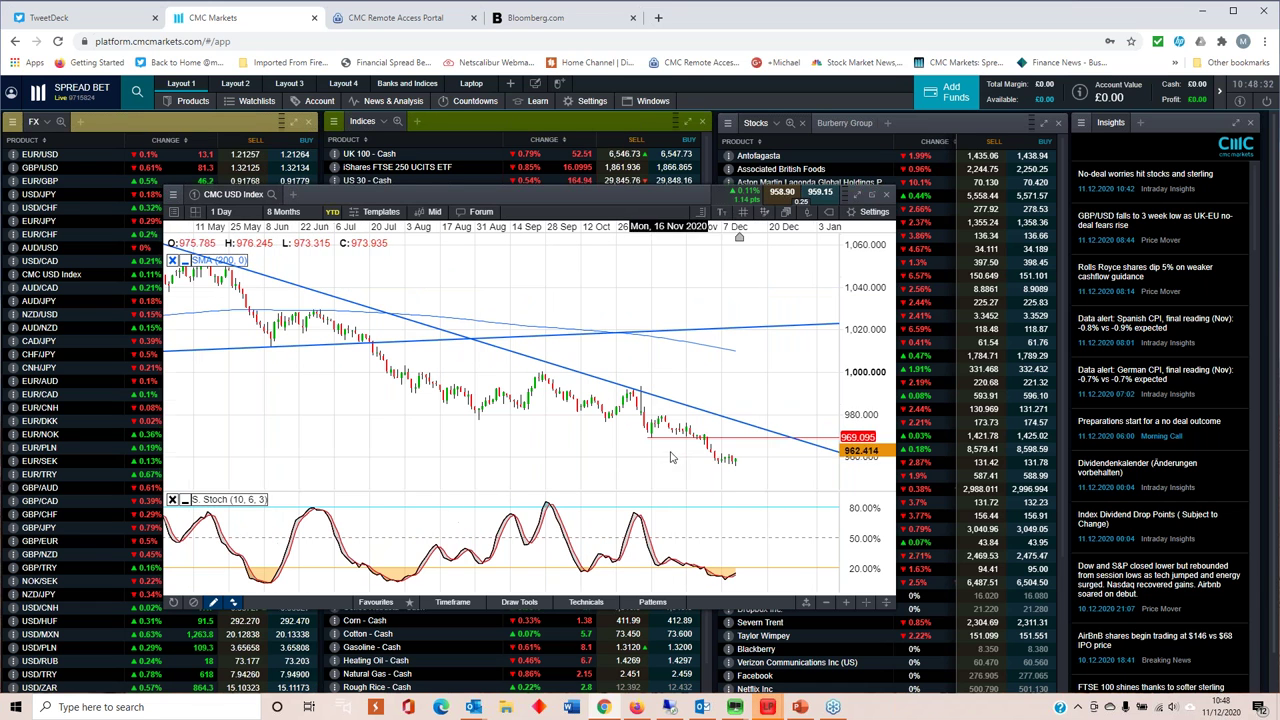
pyautogui.click(886, 195)
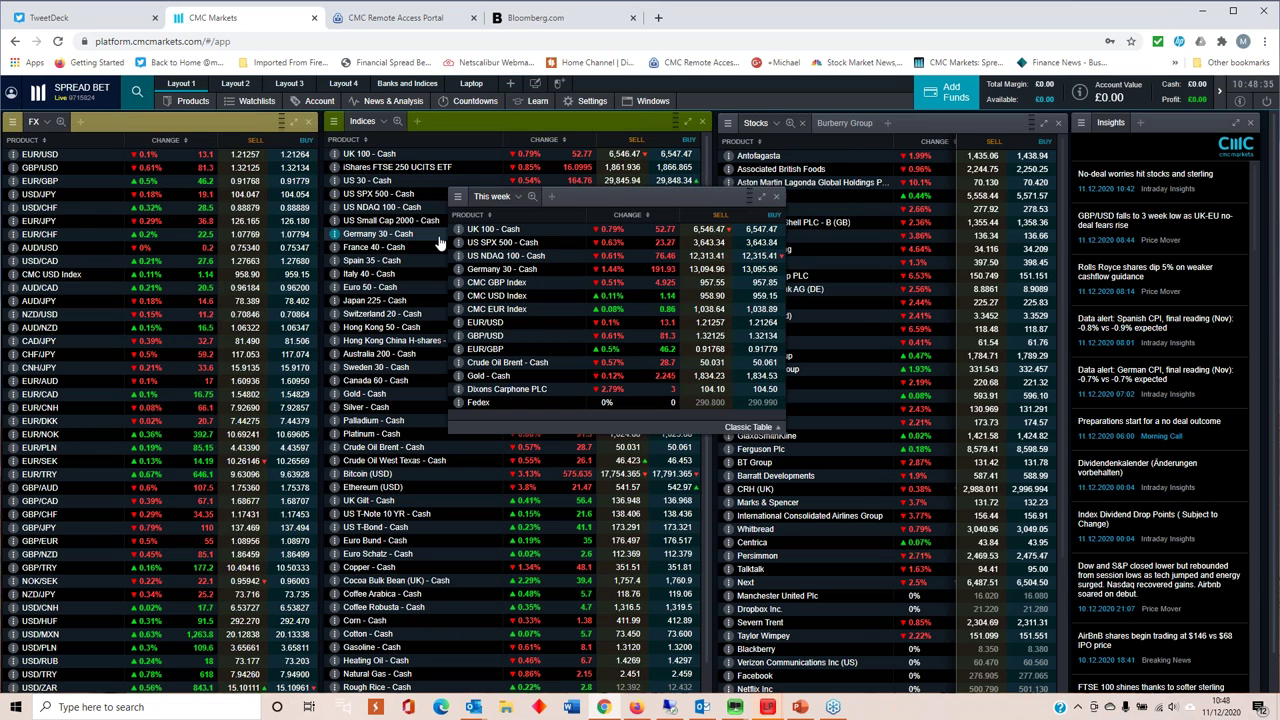
# - Open the EUR/USD chart from the This week watchlist and enlarge its window, showing about 4 months of daily prices
pyautogui.click(470, 322)
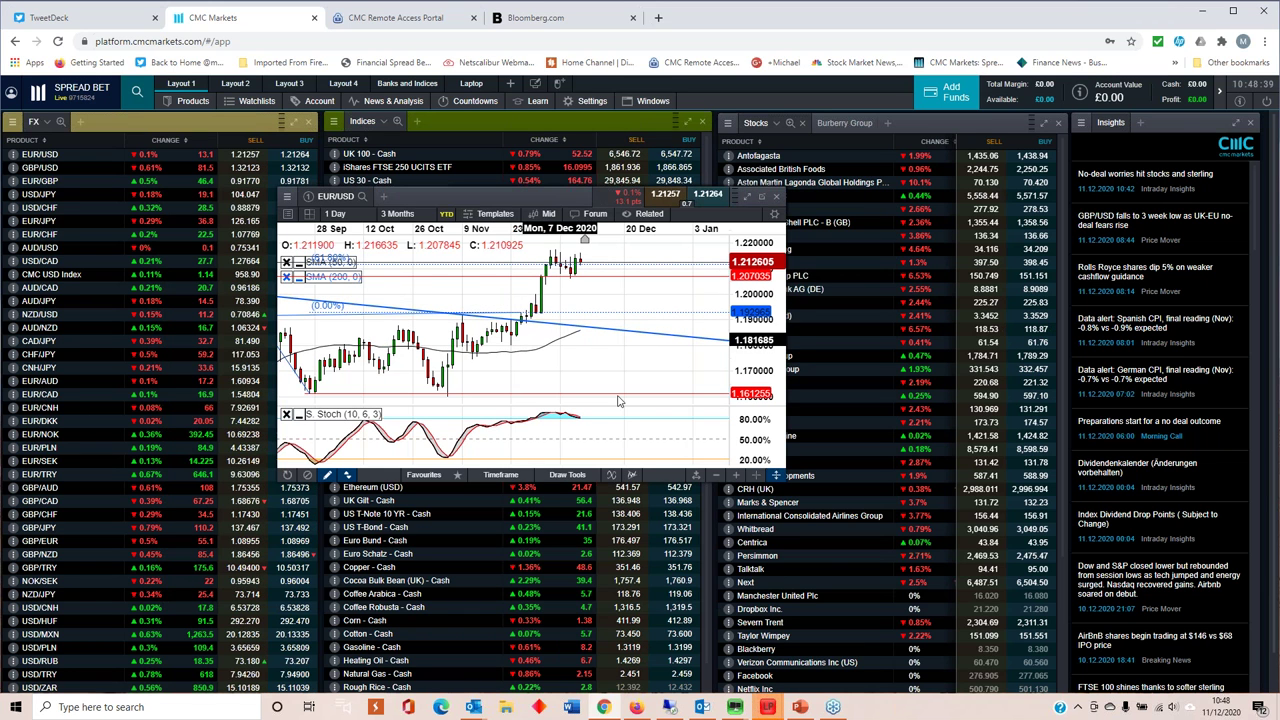
pyautogui.moveTo(784, 482); pyautogui.dragTo(942, 615)
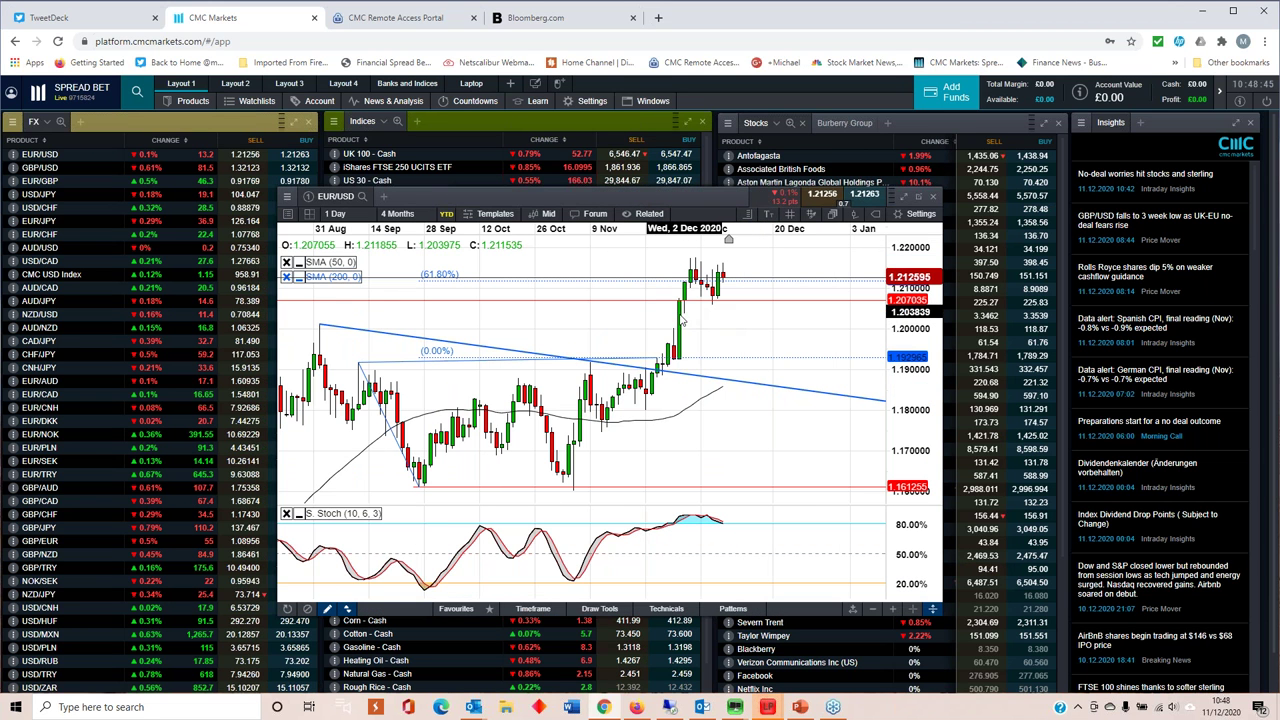
pyautogui.scroll(-1, 690, 325)
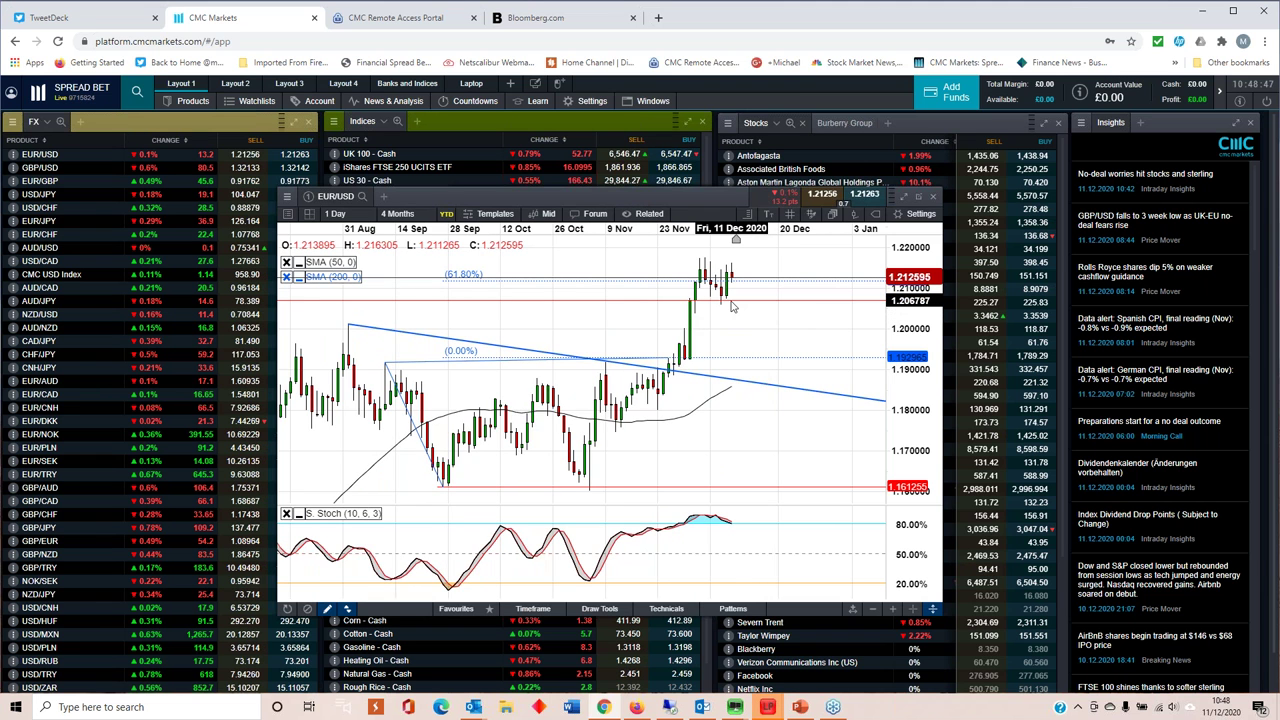
# - Examine EUR/USD against its trendline and Fibonacci levels over 4 to 10 months, then compress the price scale to show the 161.80% level
pyautogui.scroll(-6, 700, 335)
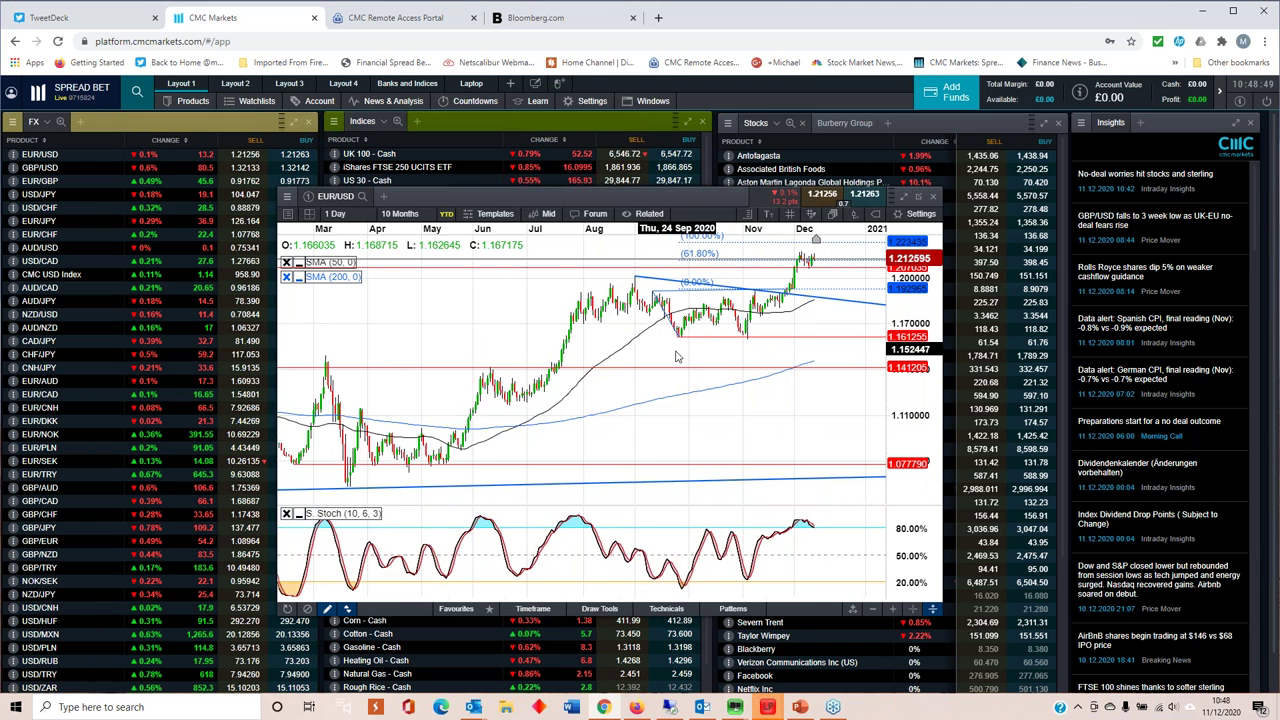
pyautogui.scroll(5, 673, 357)
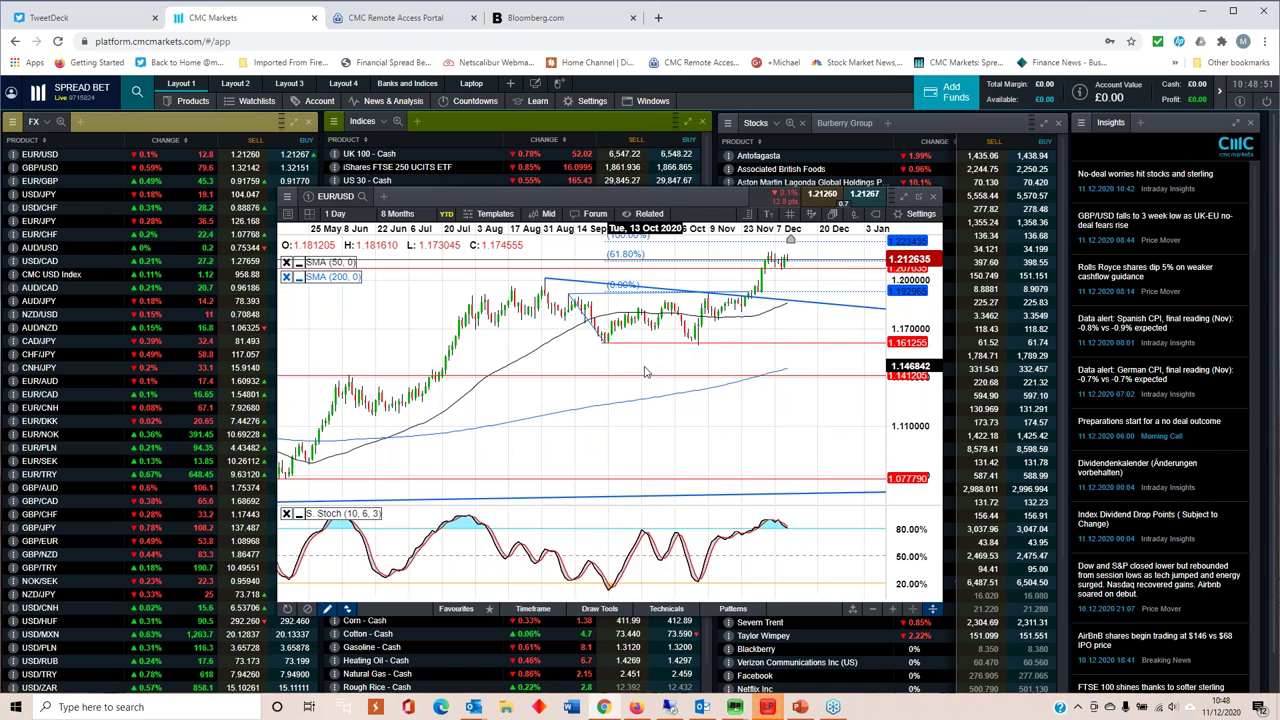
pyautogui.moveTo(499, 309); pyautogui.dragTo(470, 290)
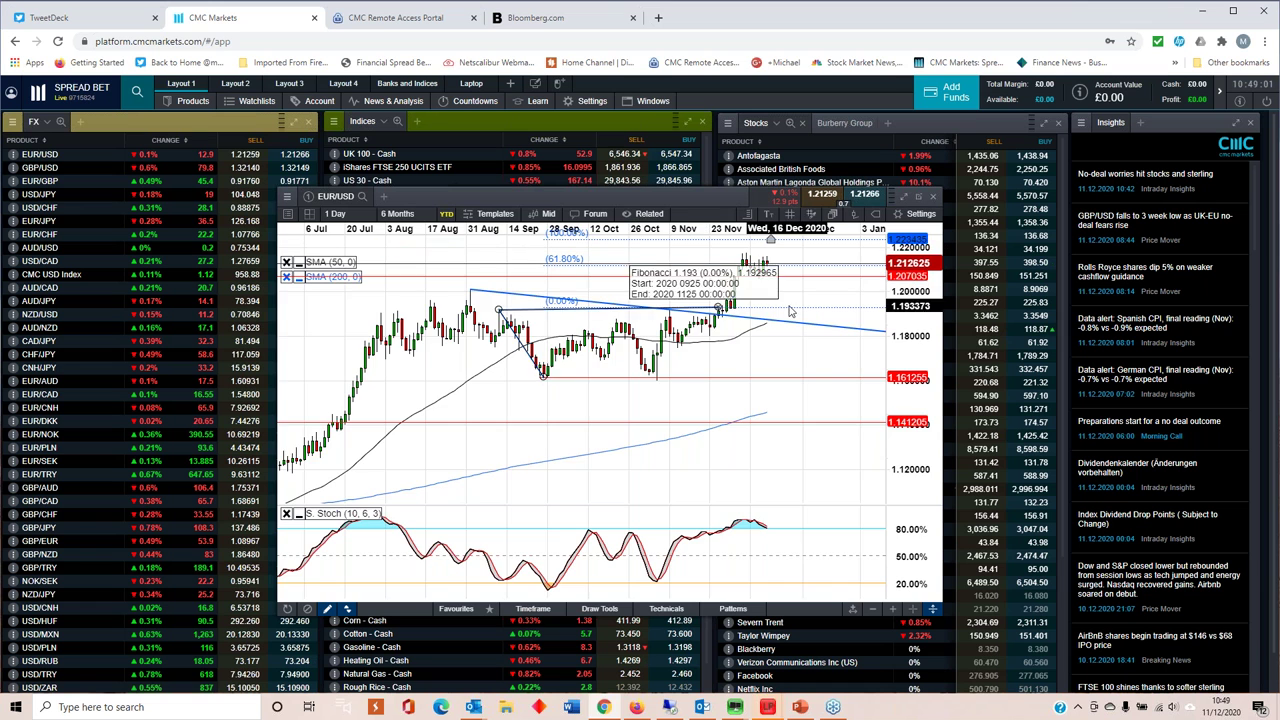
pyautogui.scroll(3, 730, 341)
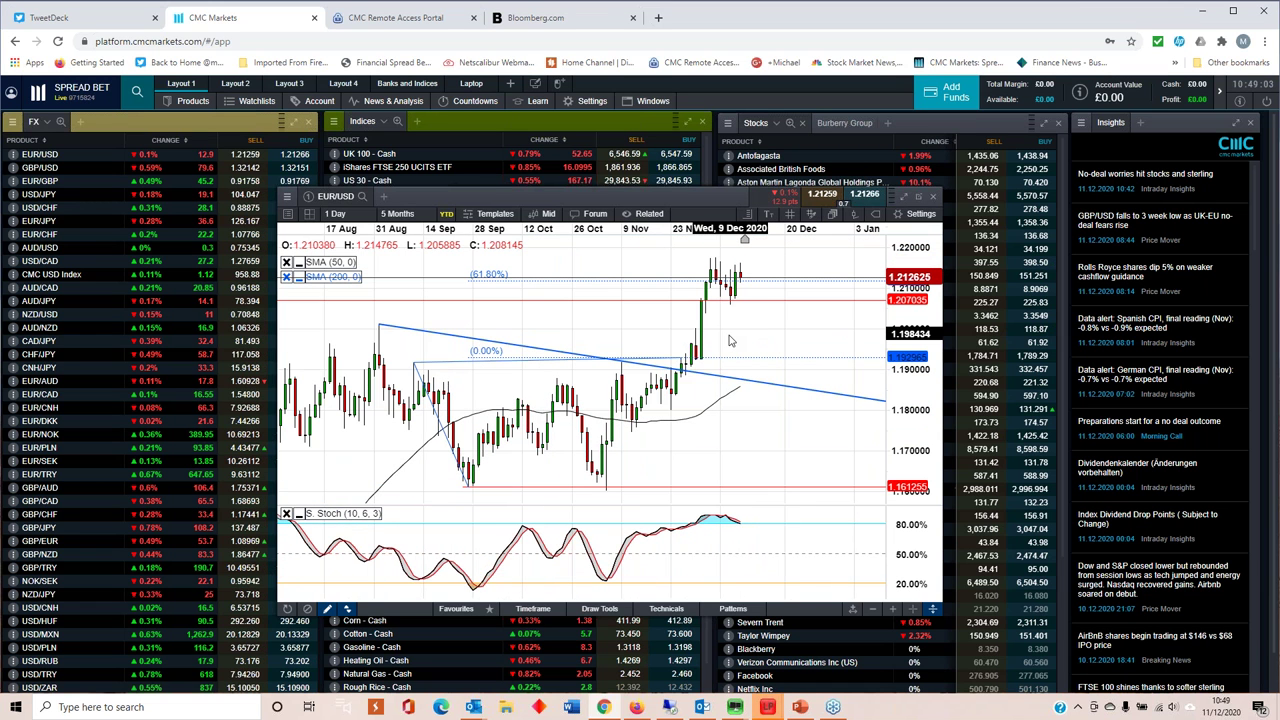
pyautogui.scroll(2, 730, 341)
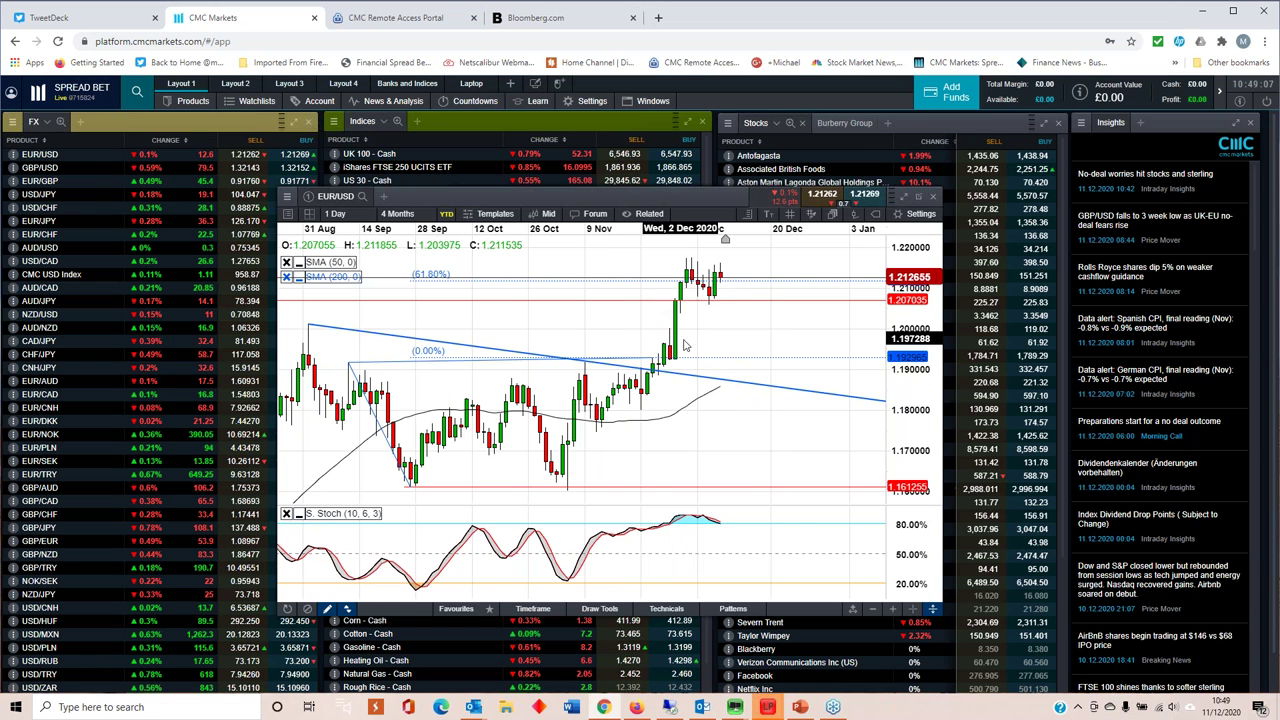
pyautogui.scroll(-3, 685, 318)
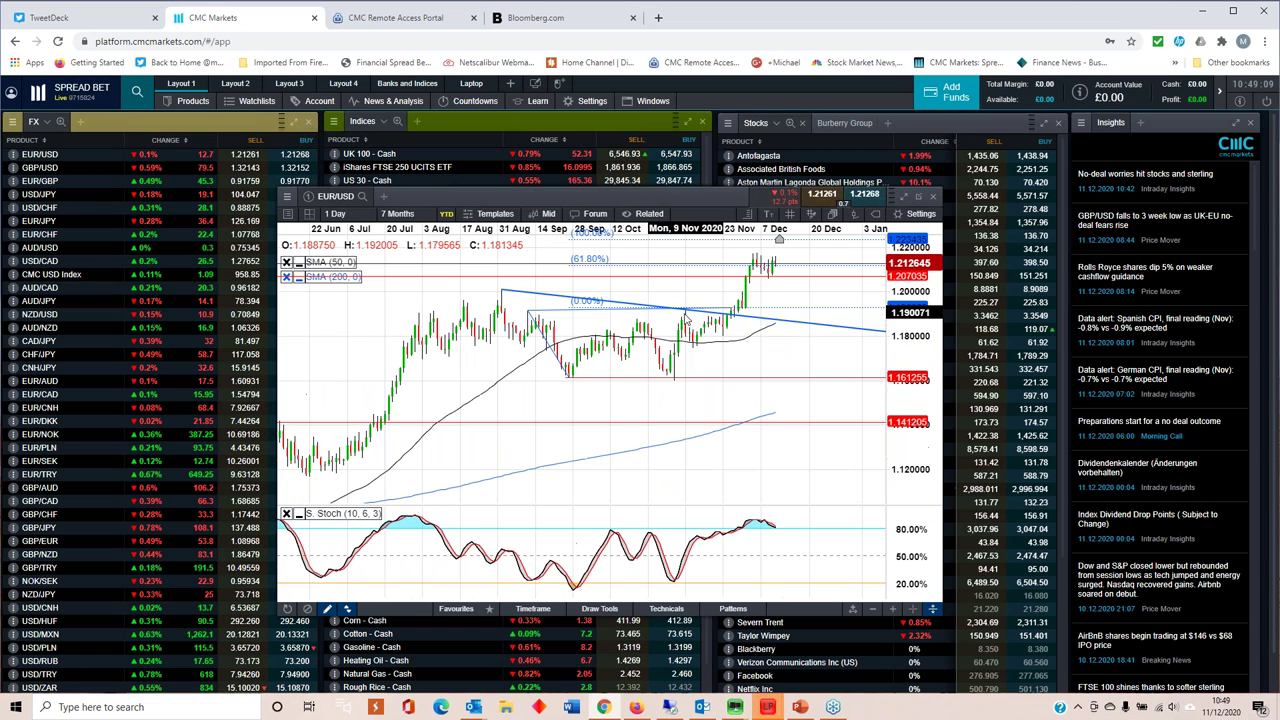
pyautogui.moveTo(899, 407)
pyautogui.mouseDown()
pyautogui.moveTo(920, 370)
pyautogui.moveTo(900, 410)
pyautogui.mouseUp()
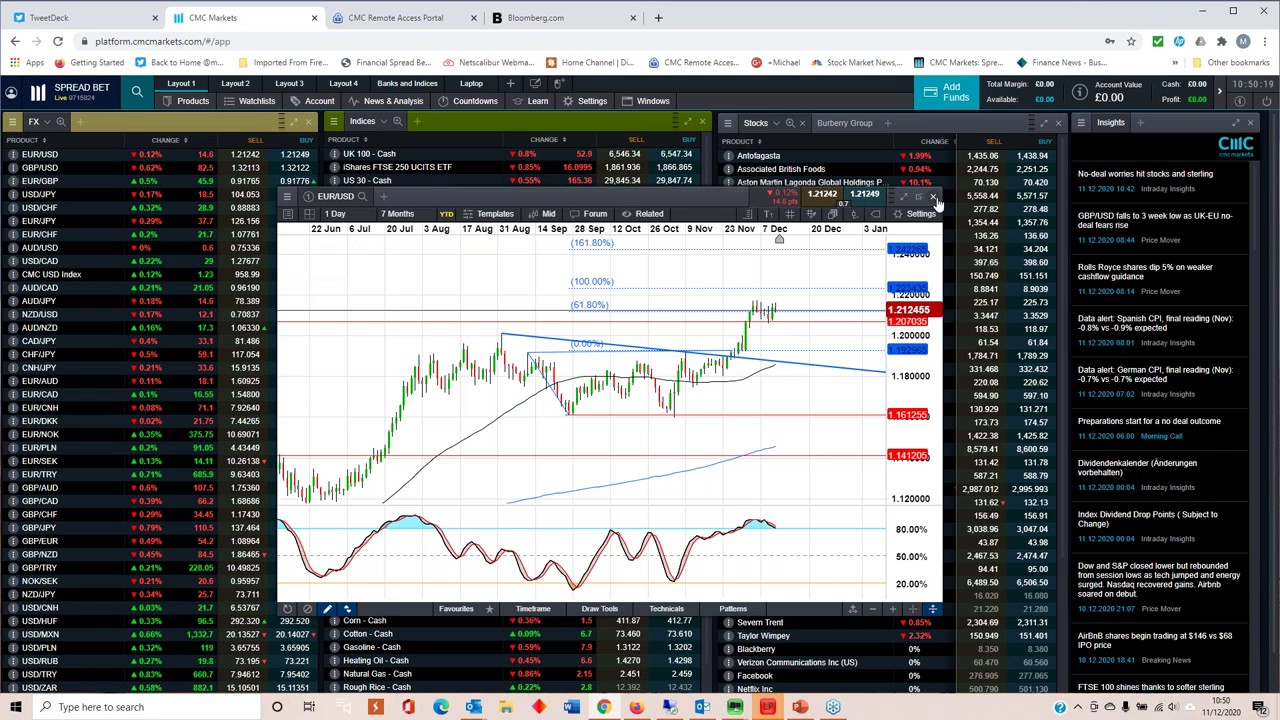
# - Close the EUR/USD chart and open the Crude Oil Brent - Cash chart from the This week watchlist
pyautogui.click(934, 198)
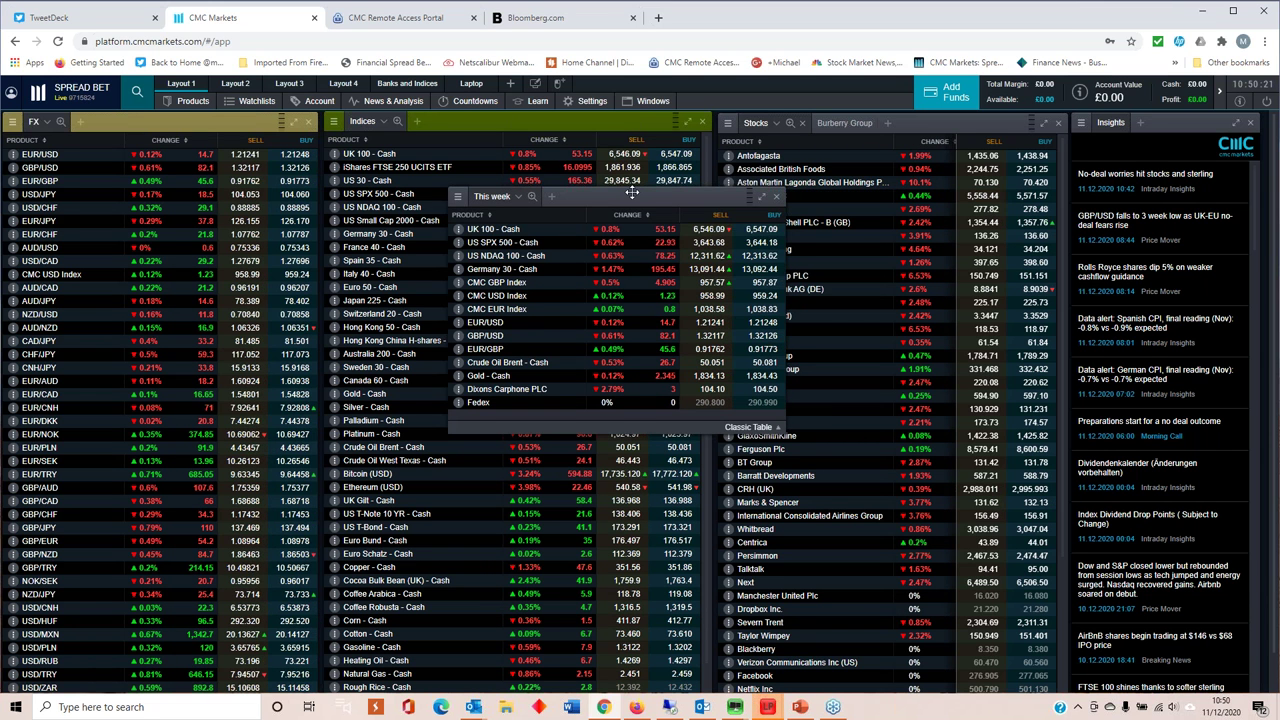
pyautogui.moveTo(632, 193); pyautogui.dragTo(463, 227)
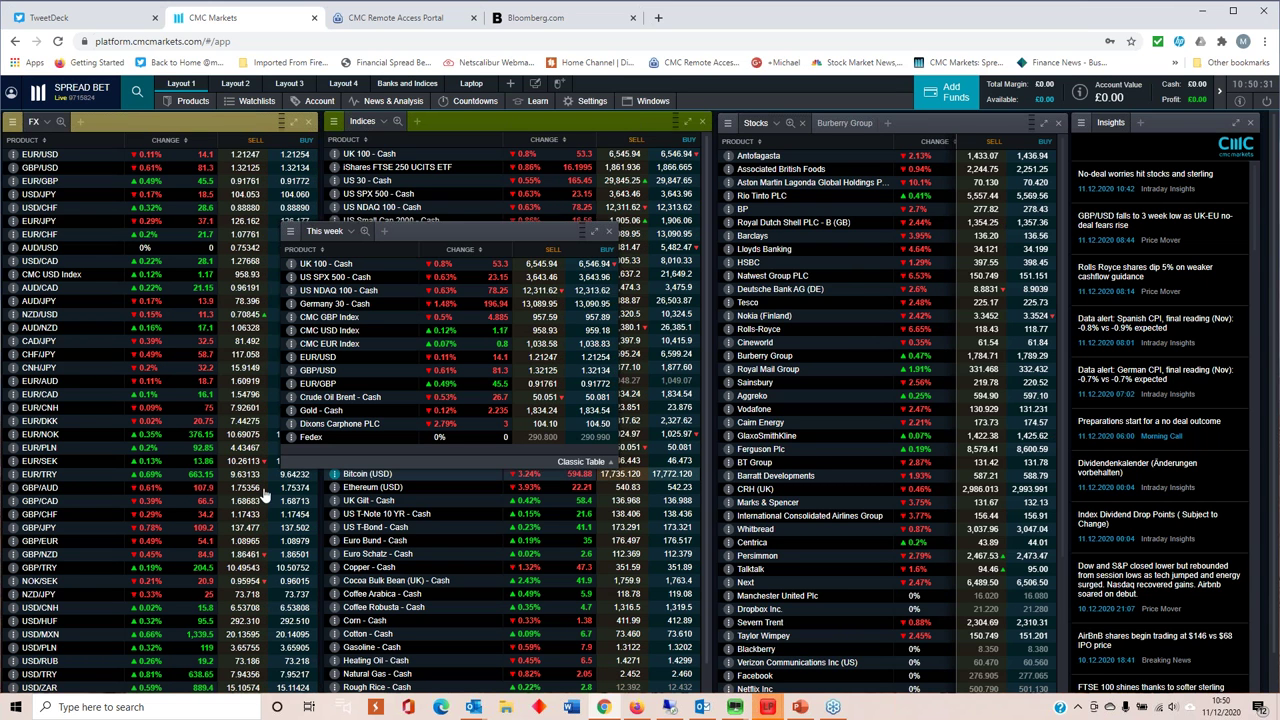
pyautogui.click(350, 400)
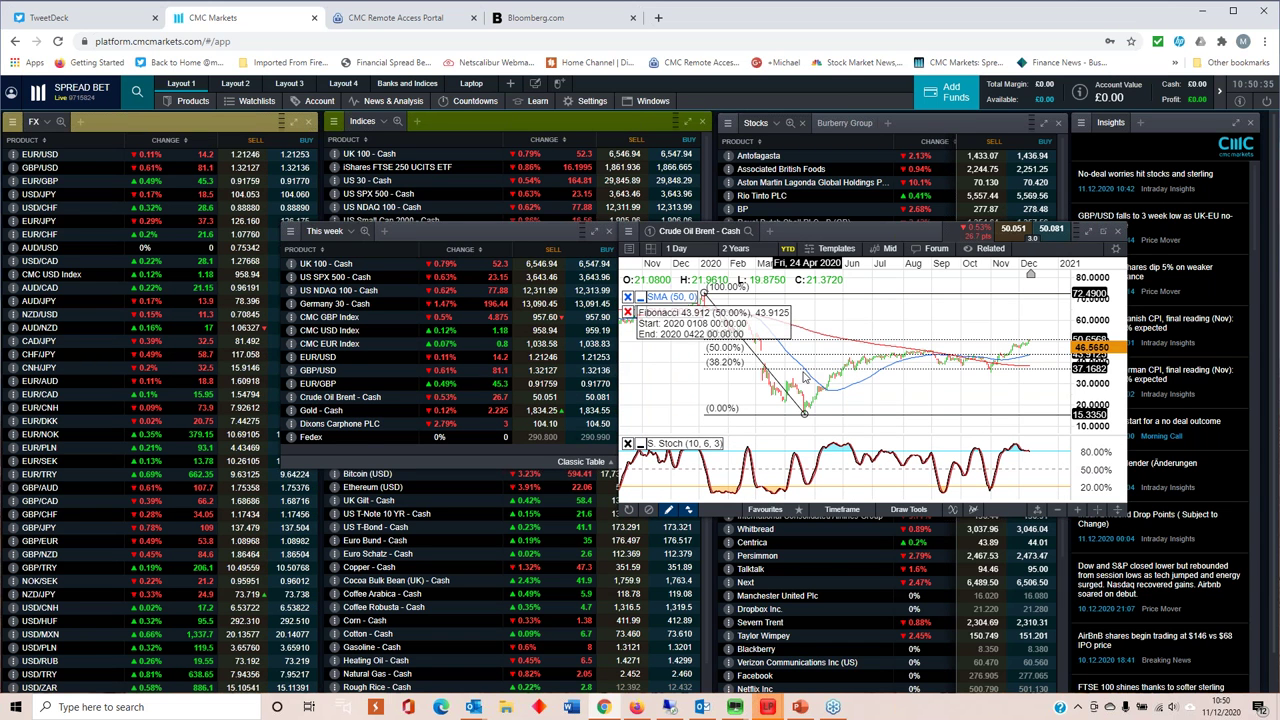
# - Maximise the Crude Oil Brent chart, examine daily prices against the Fibonacci levels and the 50- and 200-day averages, then close it
pyautogui.moveTo(450, 231); pyautogui.dragTo(198, 253)
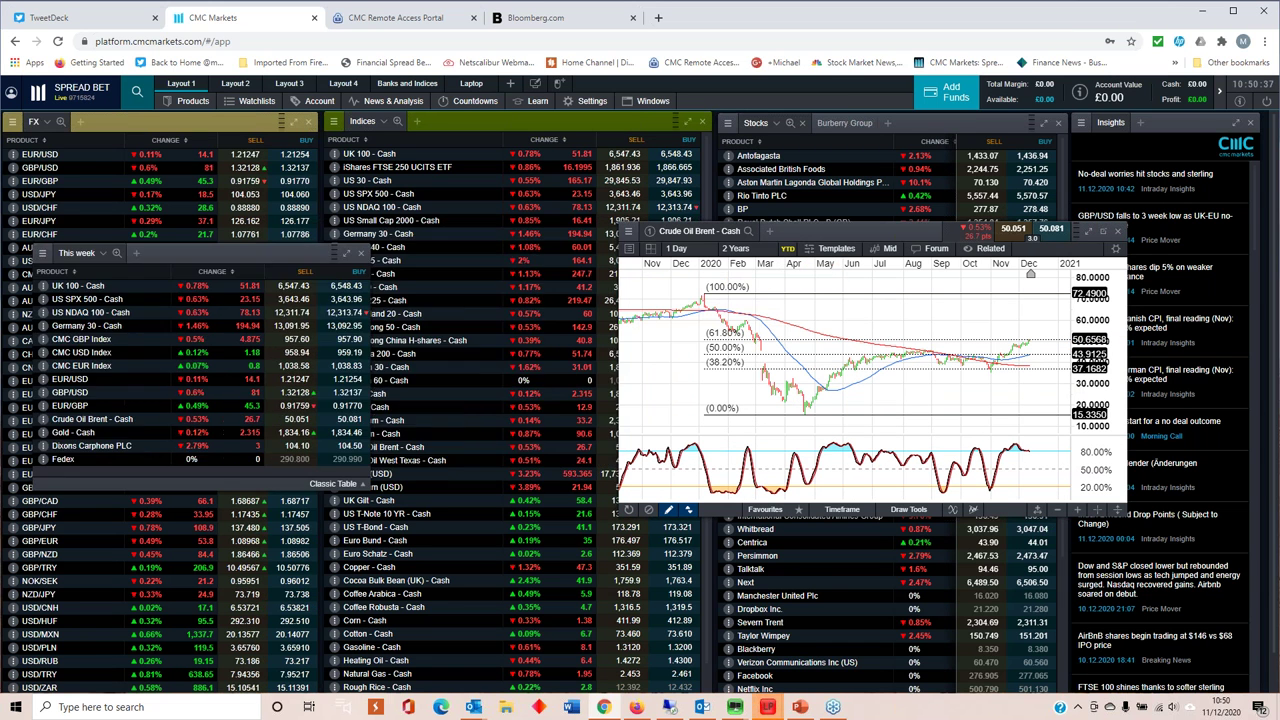
pyautogui.moveTo(830, 236); pyautogui.dragTo(646, 214)
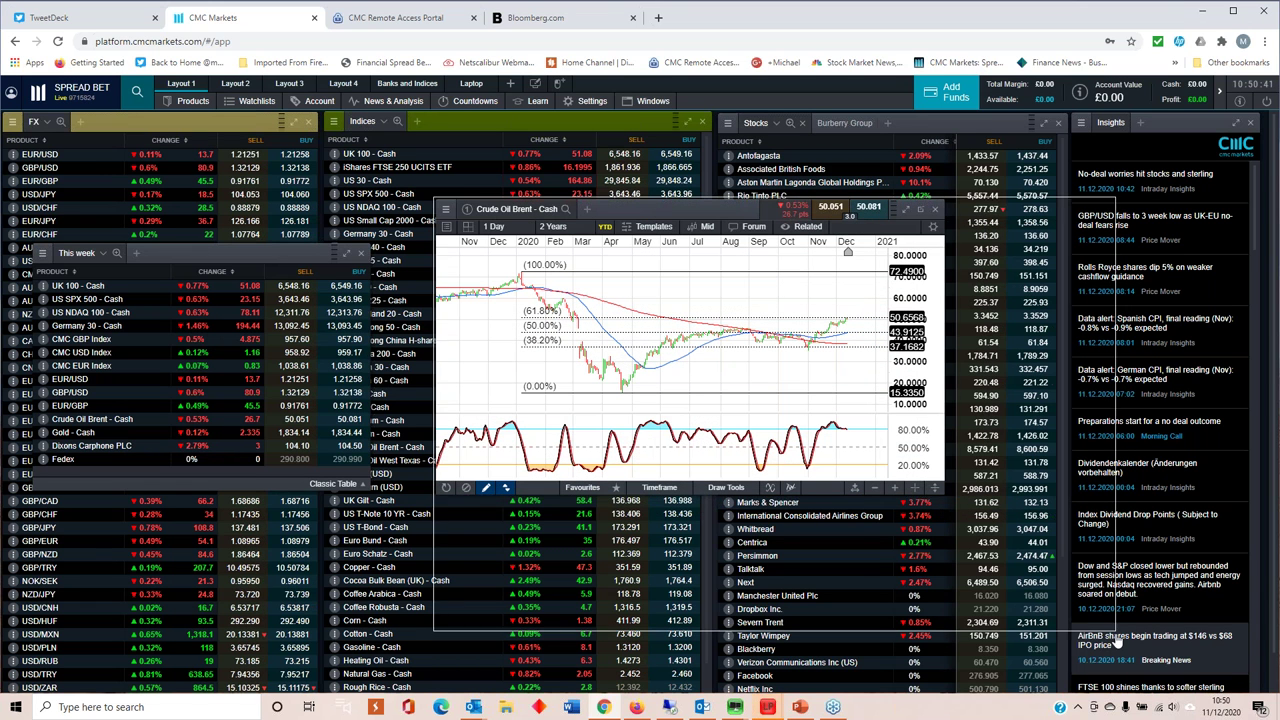
pyautogui.moveTo(942, 494); pyautogui.dragTo(1112, 631)
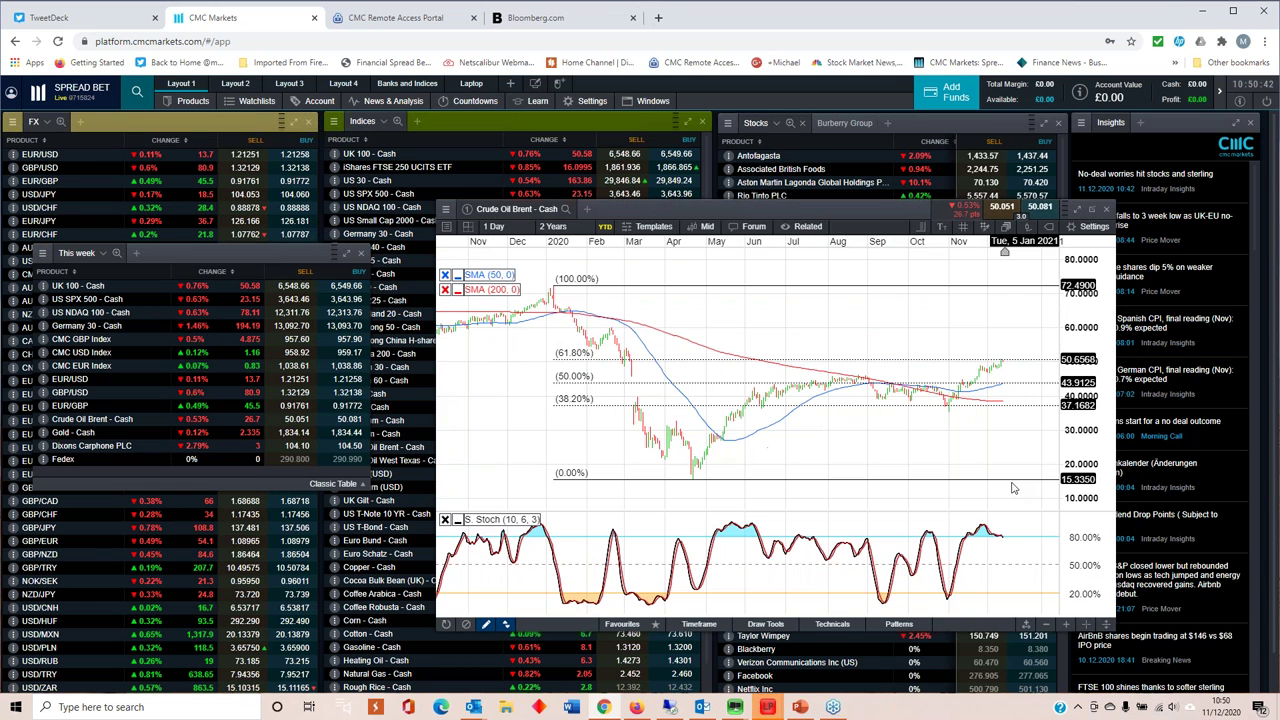
pyautogui.click(1093, 211)
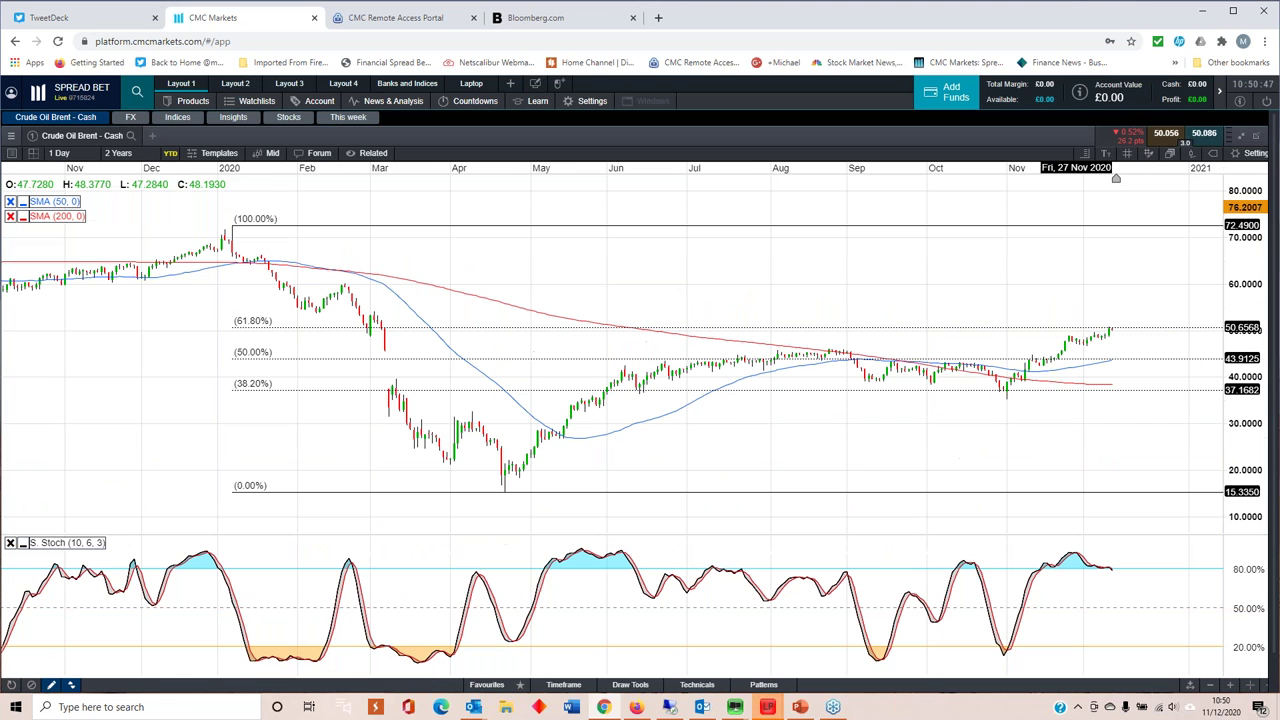
pyautogui.click(1241, 138)
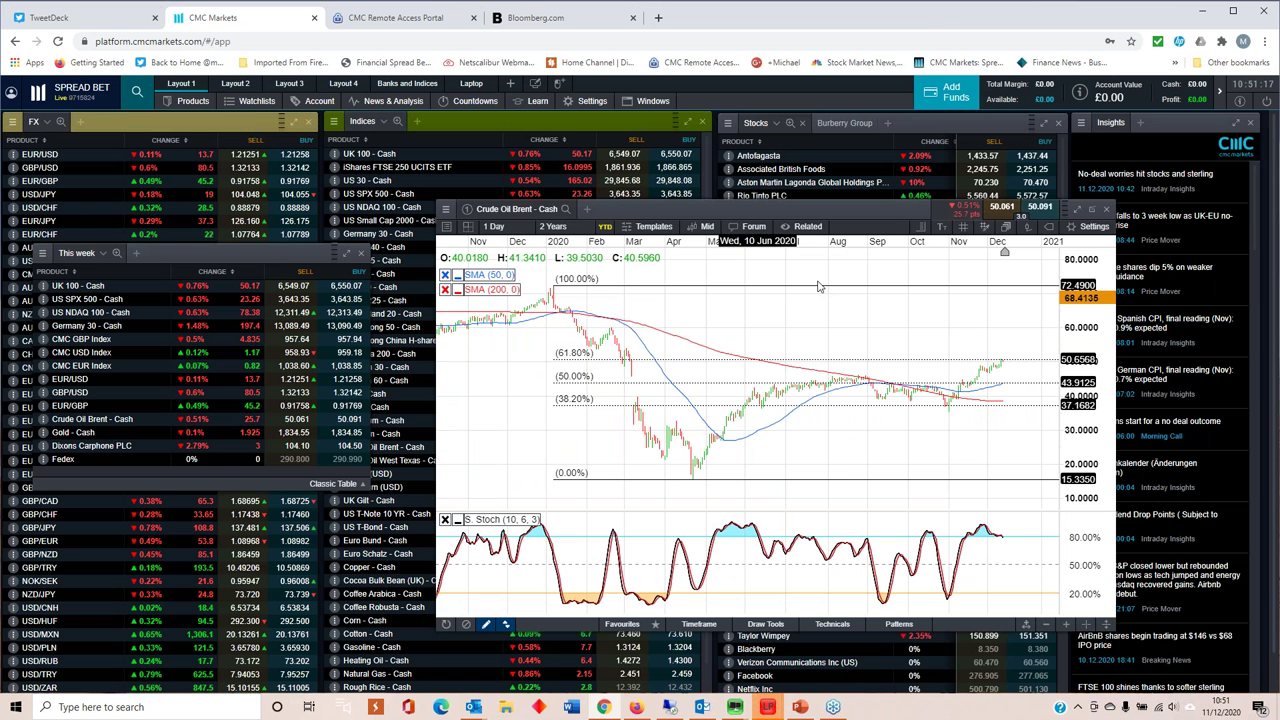
pyautogui.click(1106, 211)
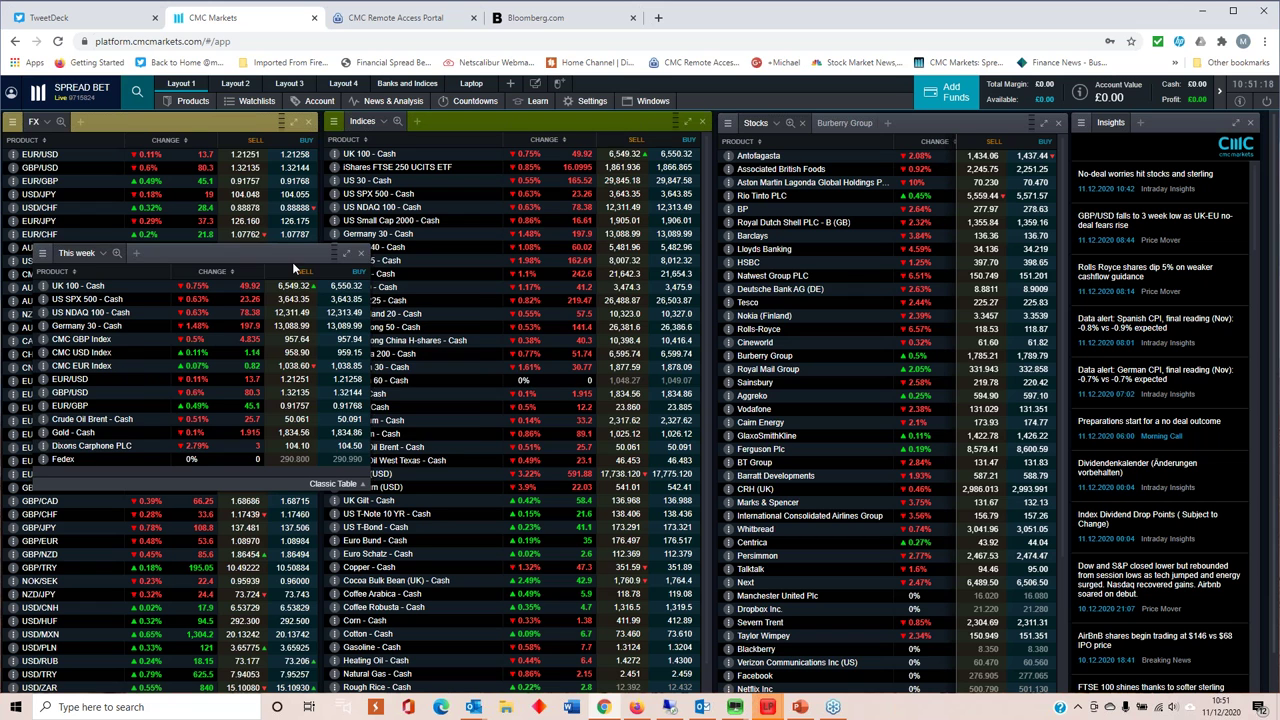
# - Open the CMC GBP Index chart from the This week watchlist, move the watchlist clear of it and maximise the chart
pyautogui.moveTo(257, 253); pyautogui.dragTo(538, 254)
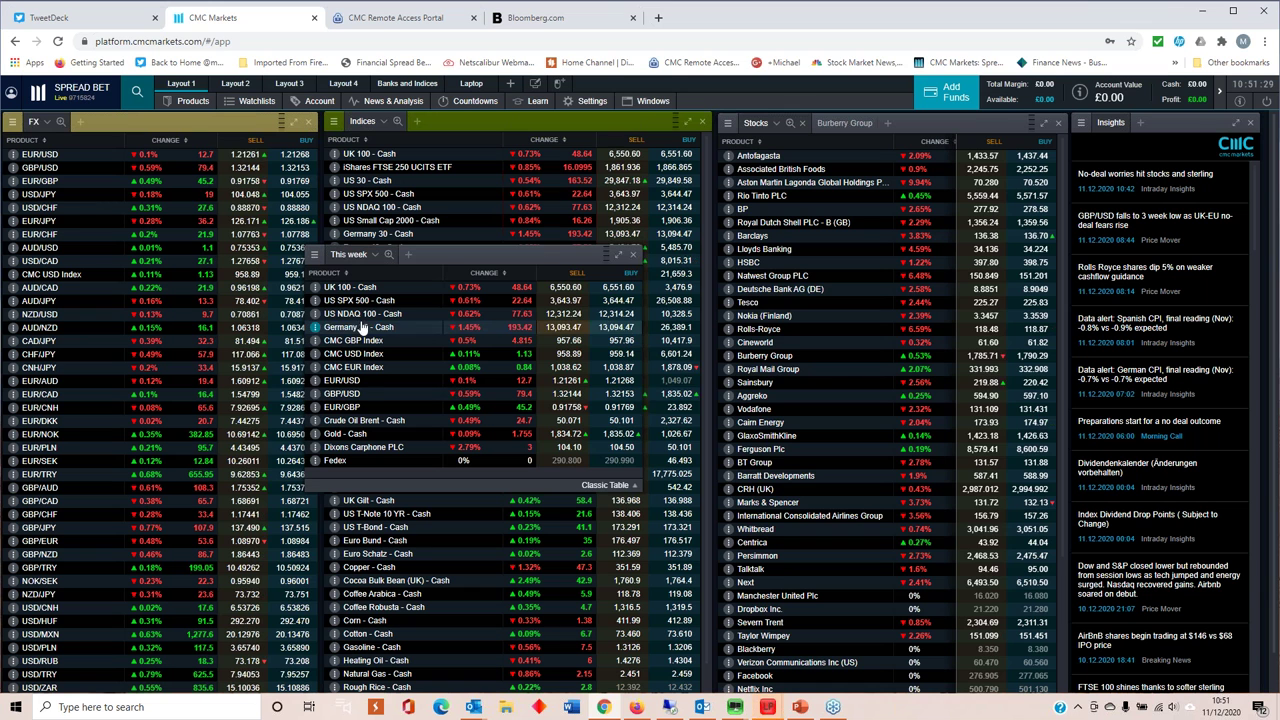
pyautogui.click(365, 342)
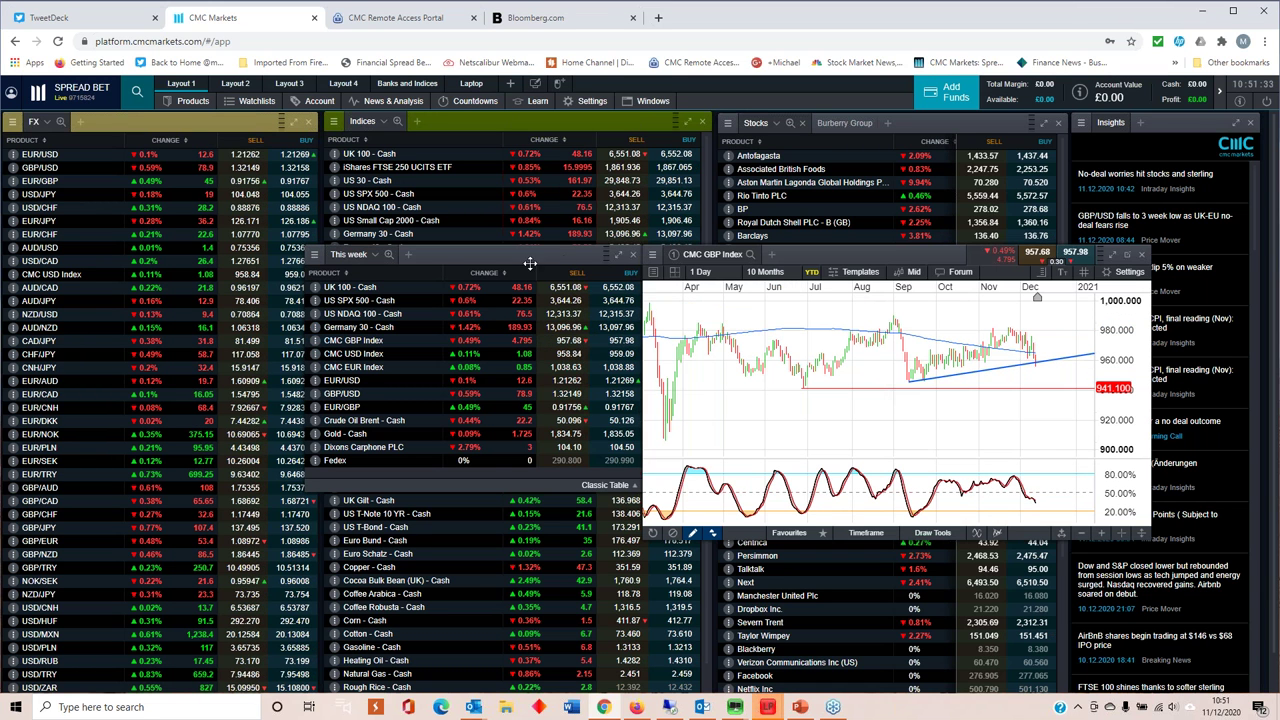
pyautogui.moveTo(503, 260); pyautogui.dragTo(358, 267)
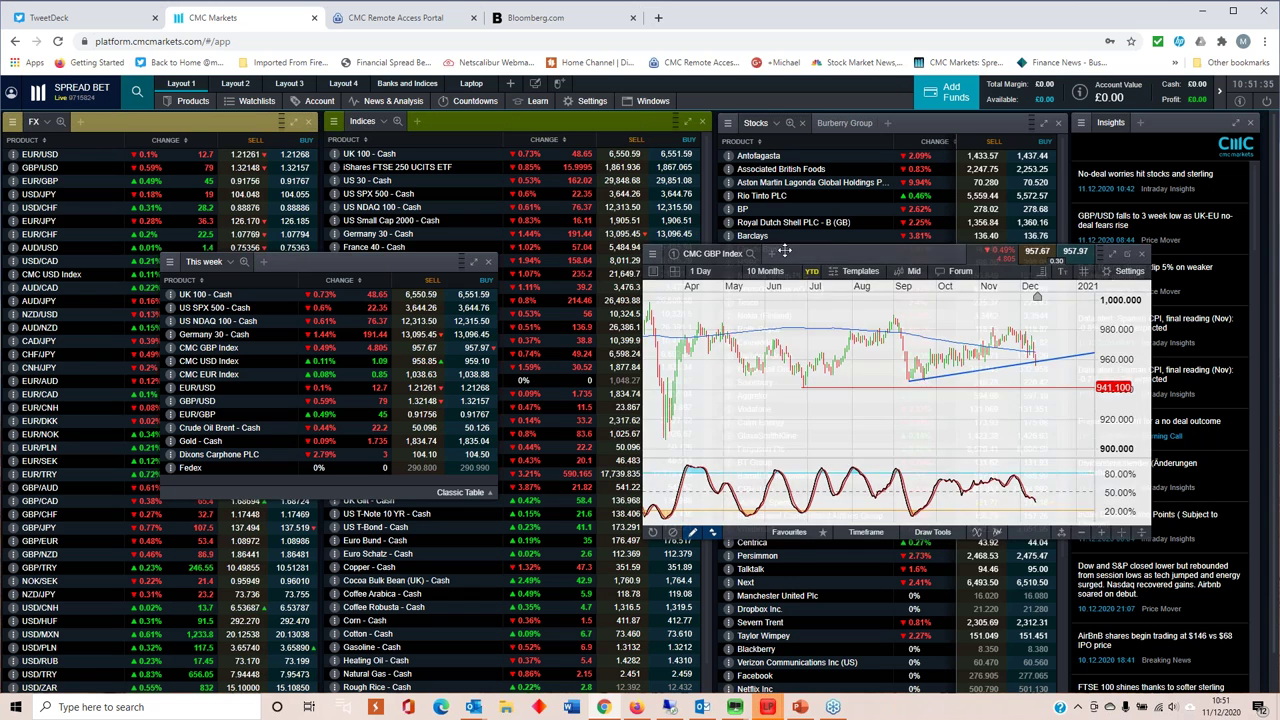
pyautogui.moveTo(833, 262); pyautogui.dragTo(746, 250)
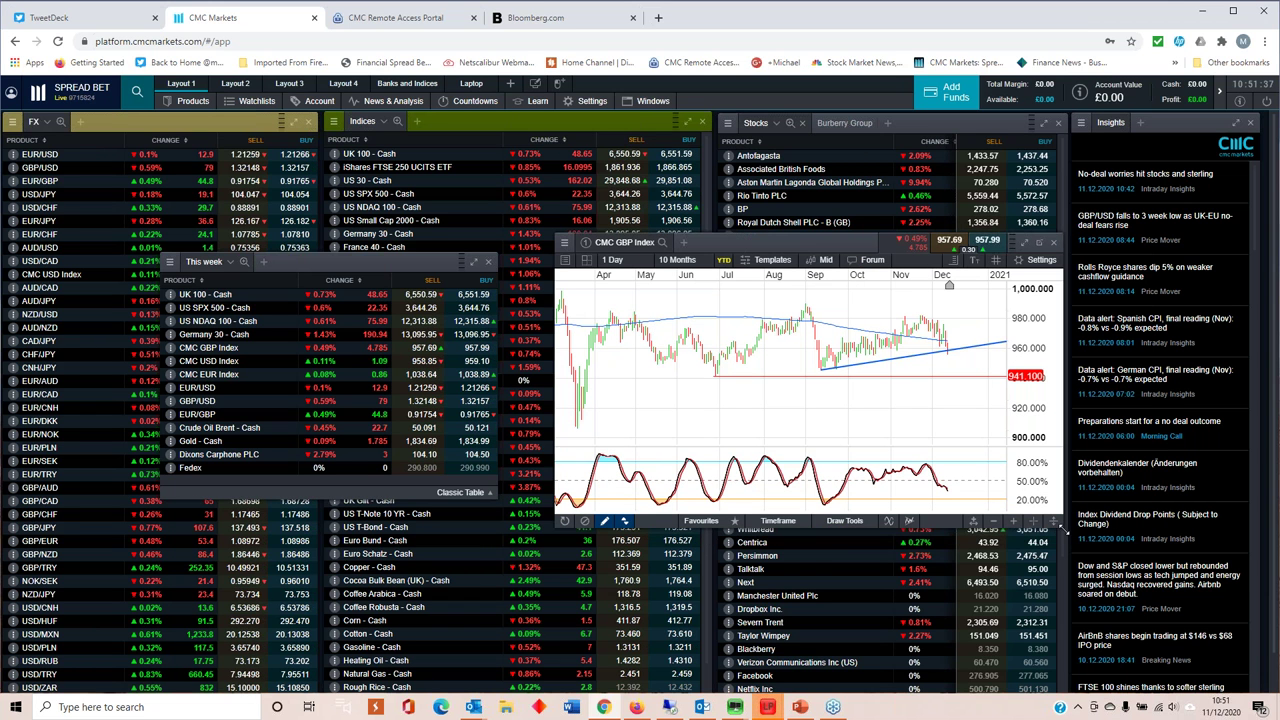
pyautogui.moveTo(1062, 528); pyautogui.dragTo(1078, 562)
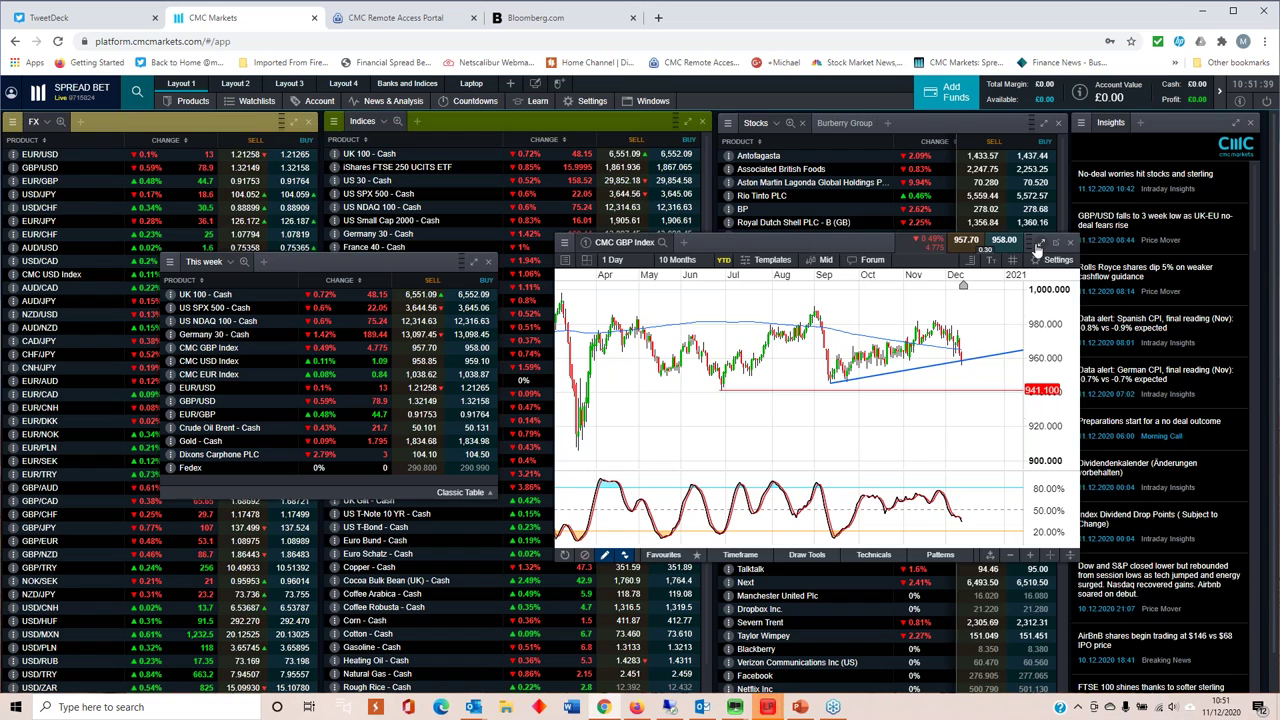
pyautogui.click(1040, 243)
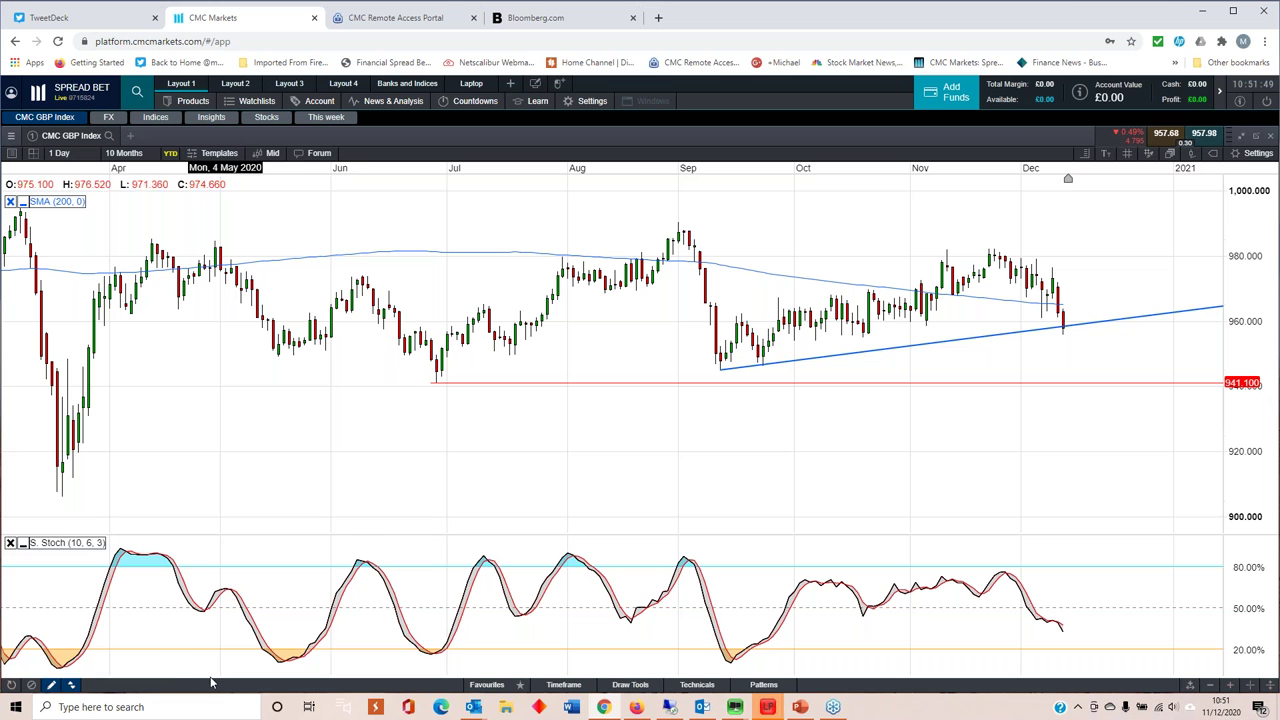
# - Draw a horizontal support line at 953.920 starting around 1 October 2020 on the CMC GBP Index chart, then close the chart
pyautogui.click(486, 685)
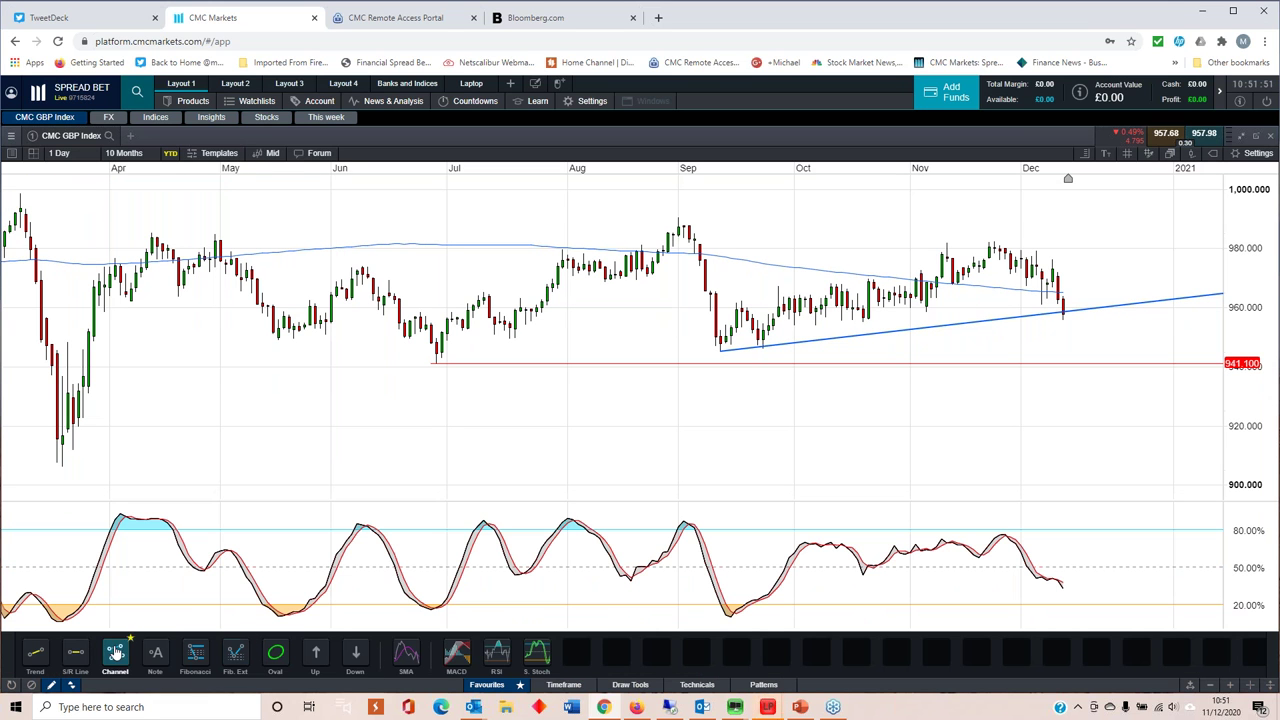
pyautogui.click(797, 325)
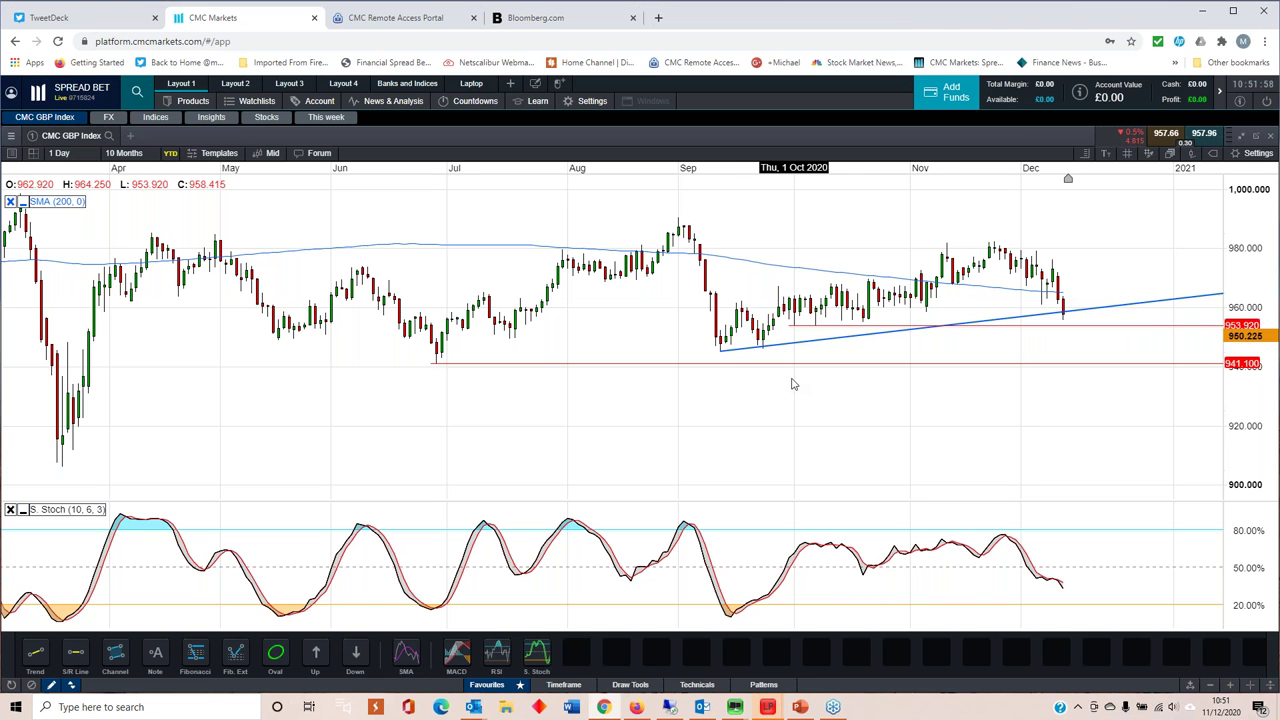
pyautogui.click(875, 357)
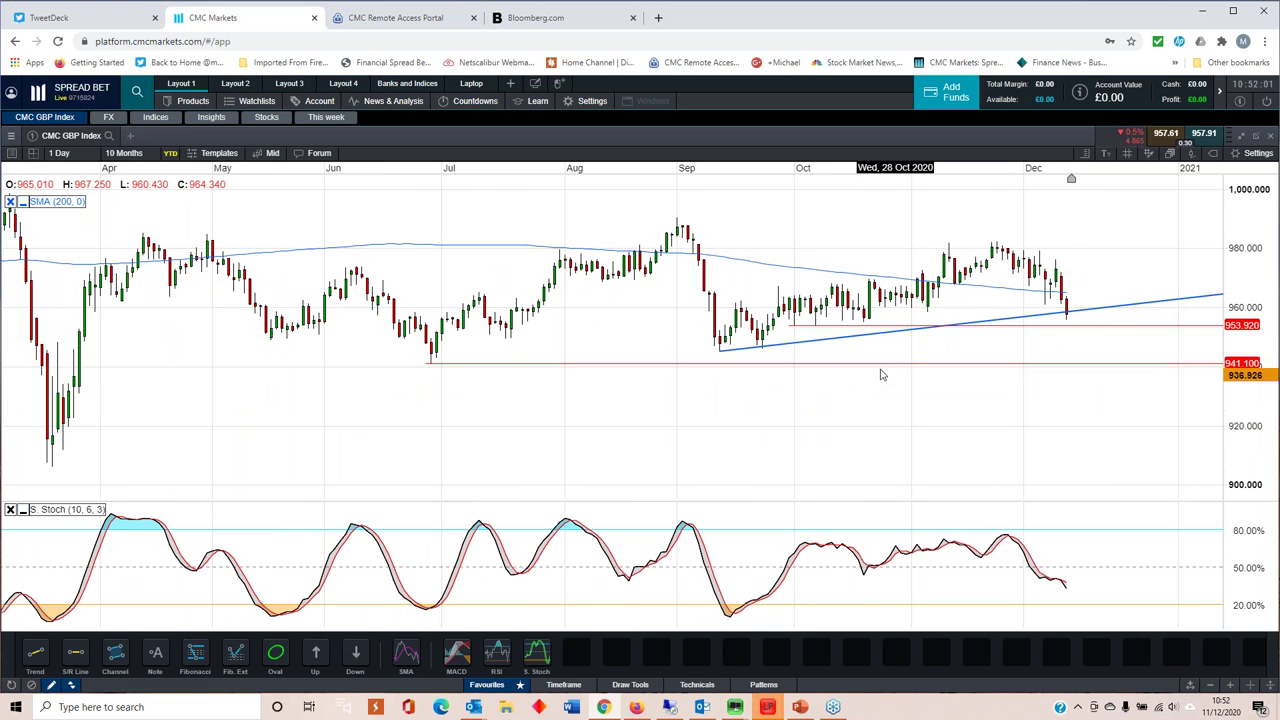
pyautogui.click(1241, 135)
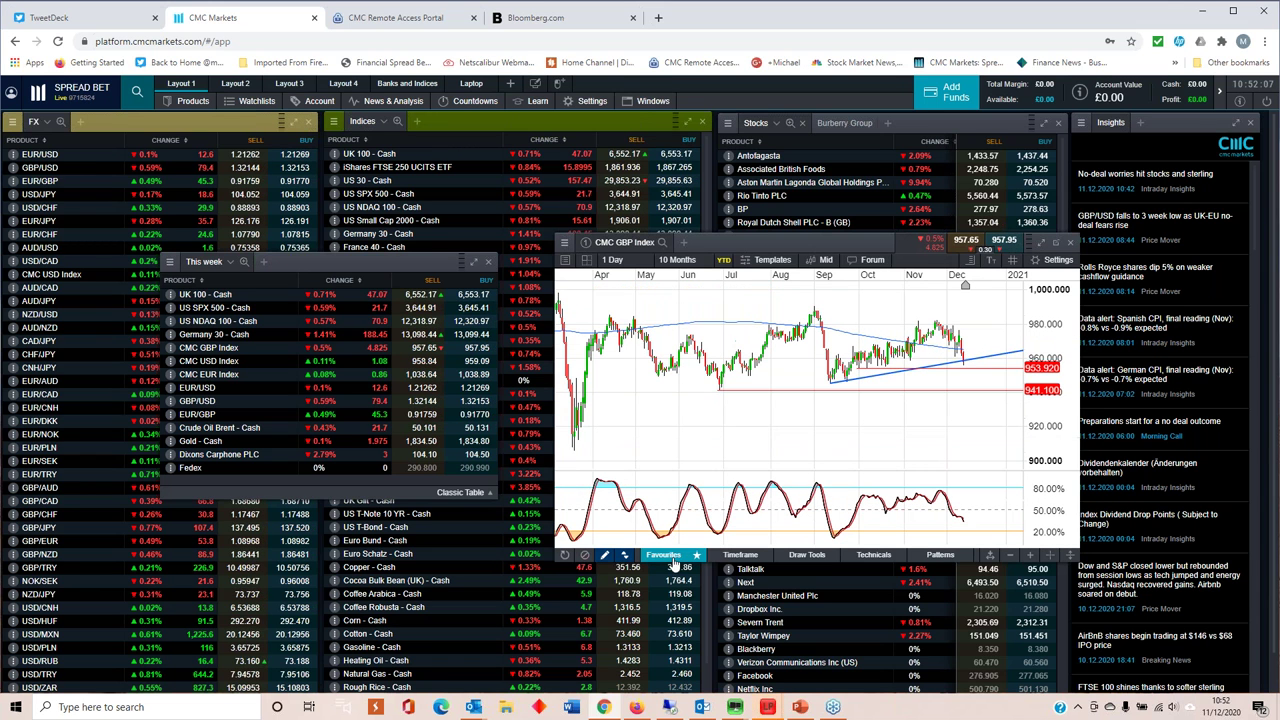
pyautogui.click(1071, 244)
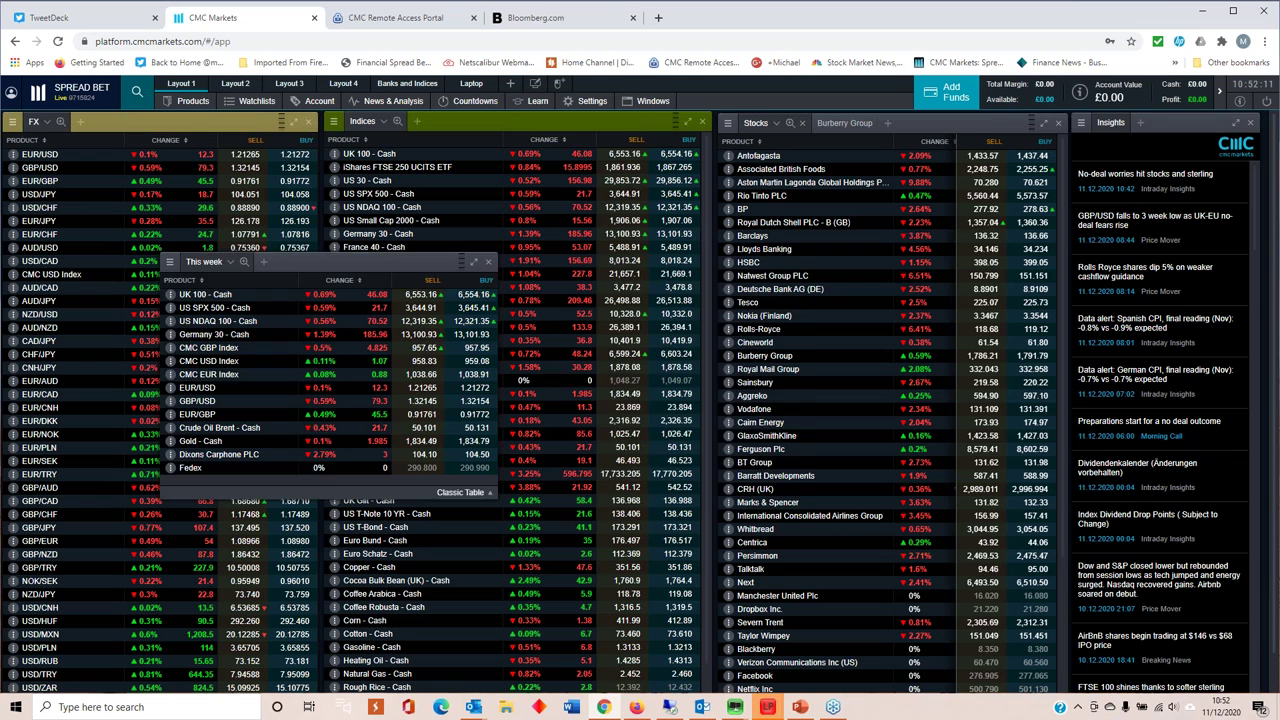
# - Open the Dixons Carphone PLC chart from the This week watchlist and arrange the watchlist and chart side by side
pyautogui.moveTo(339, 263); pyautogui.dragTo(657, 277)
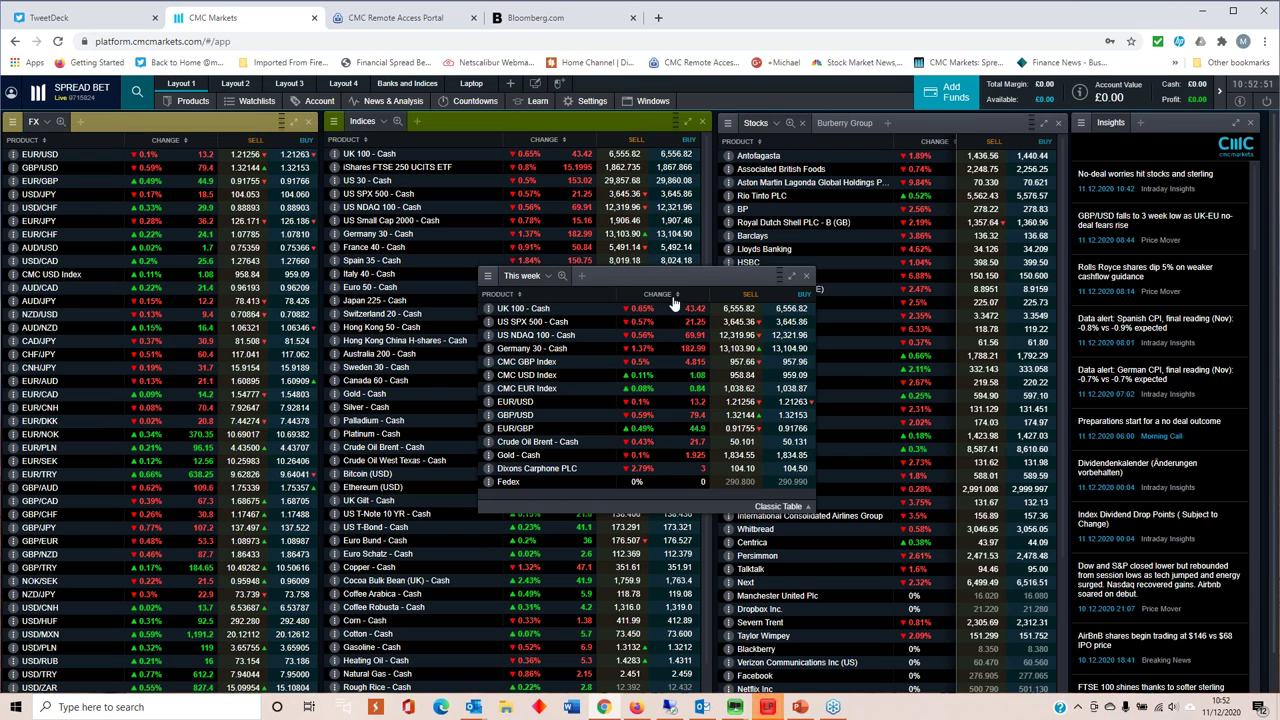
pyautogui.moveTo(673, 280); pyautogui.dragTo(529, 290)
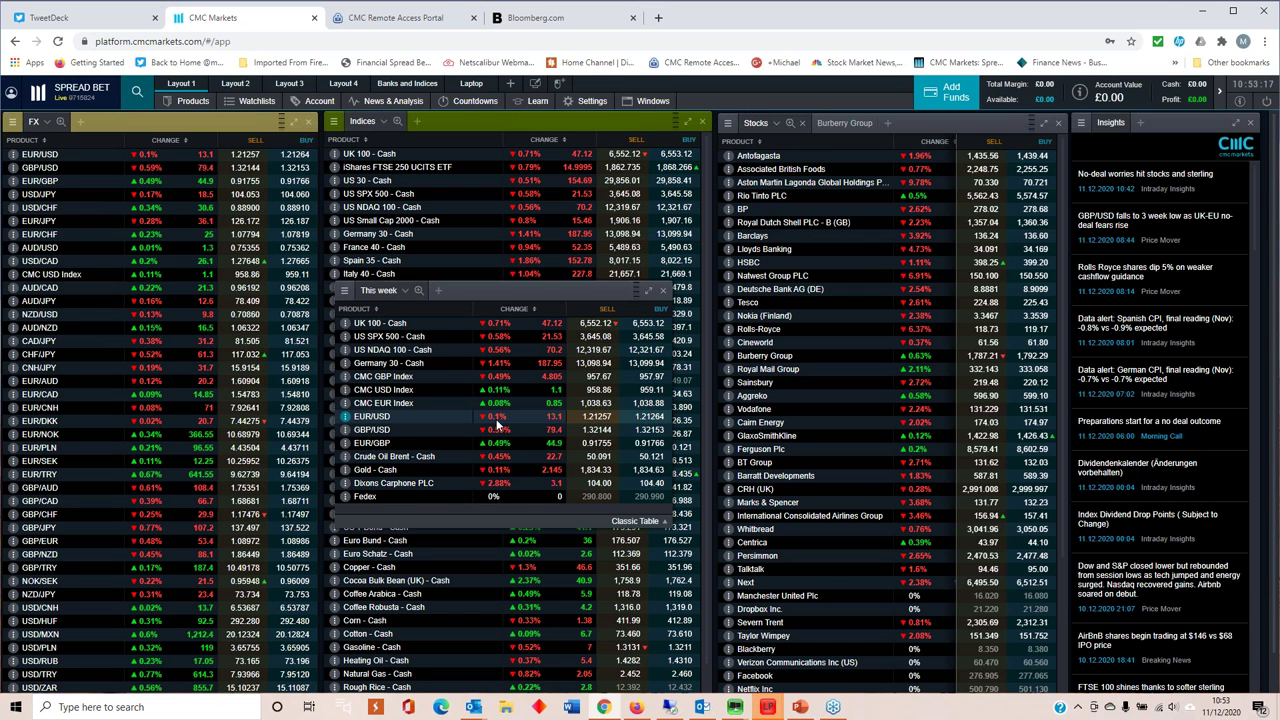
pyautogui.click(390, 486)
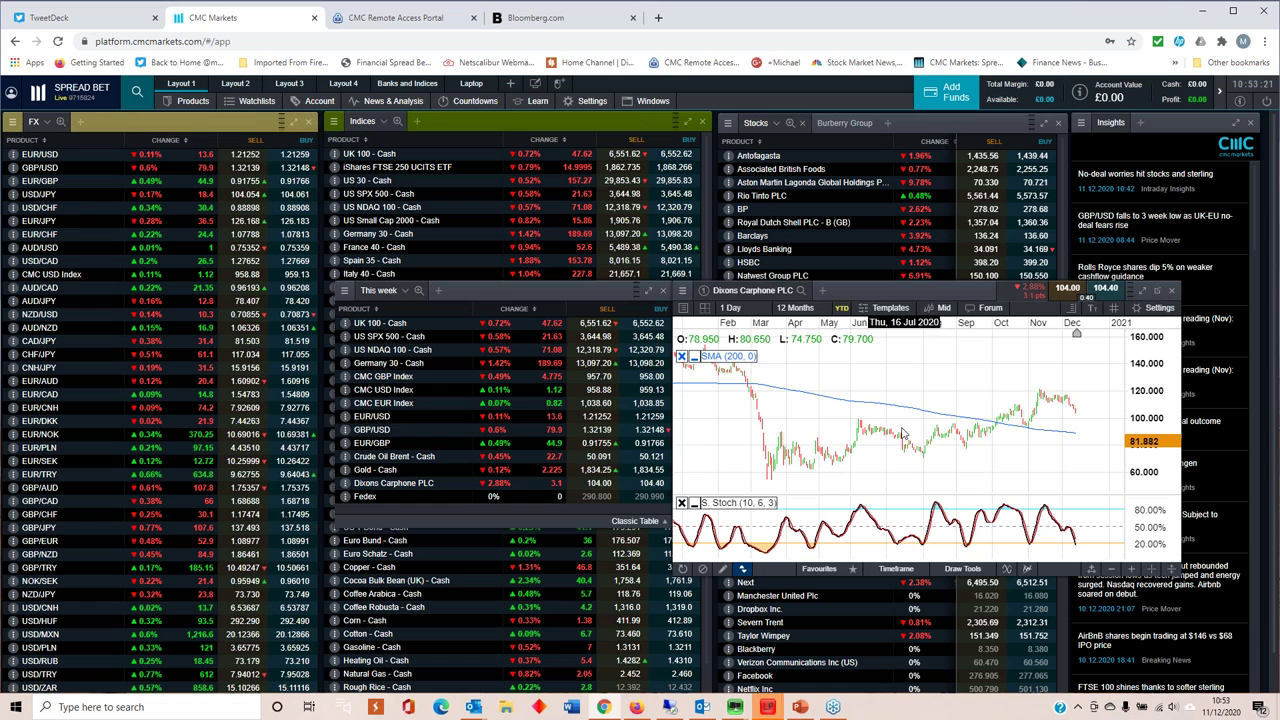
pyautogui.moveTo(434, 282); pyautogui.dragTo(242, 272)
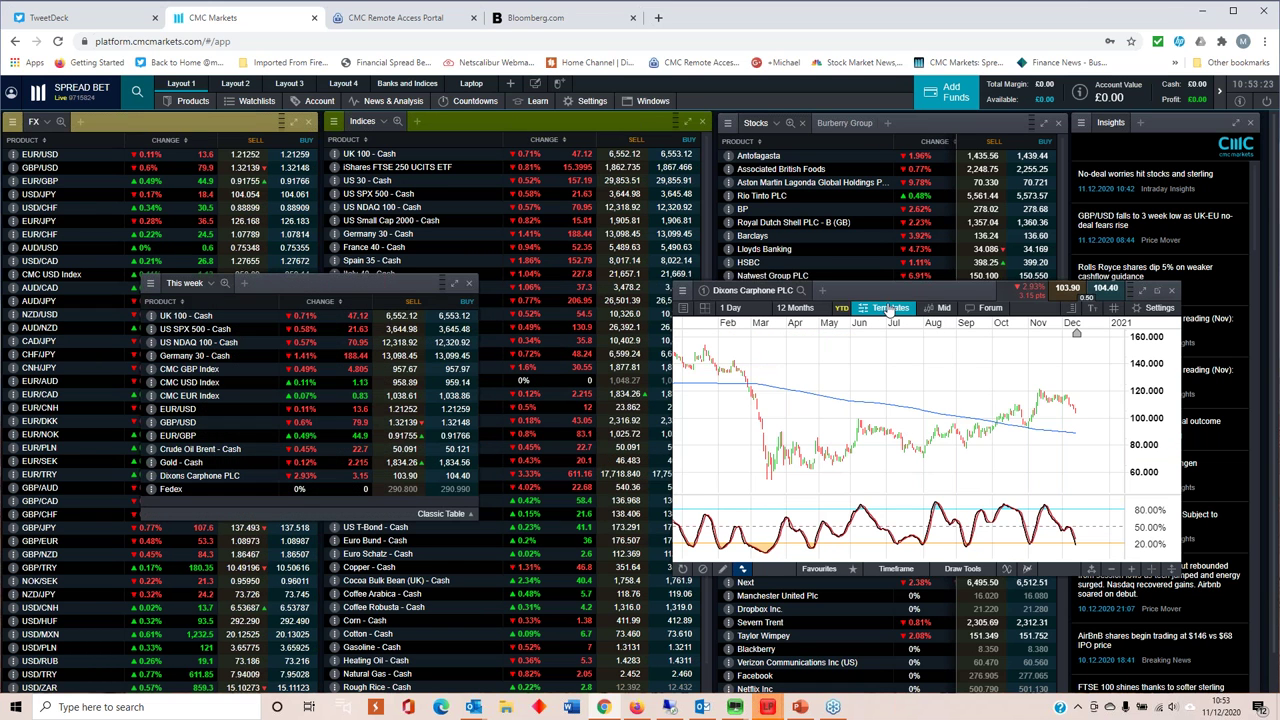
pyautogui.moveTo(892, 289); pyautogui.dragTo(740, 278)
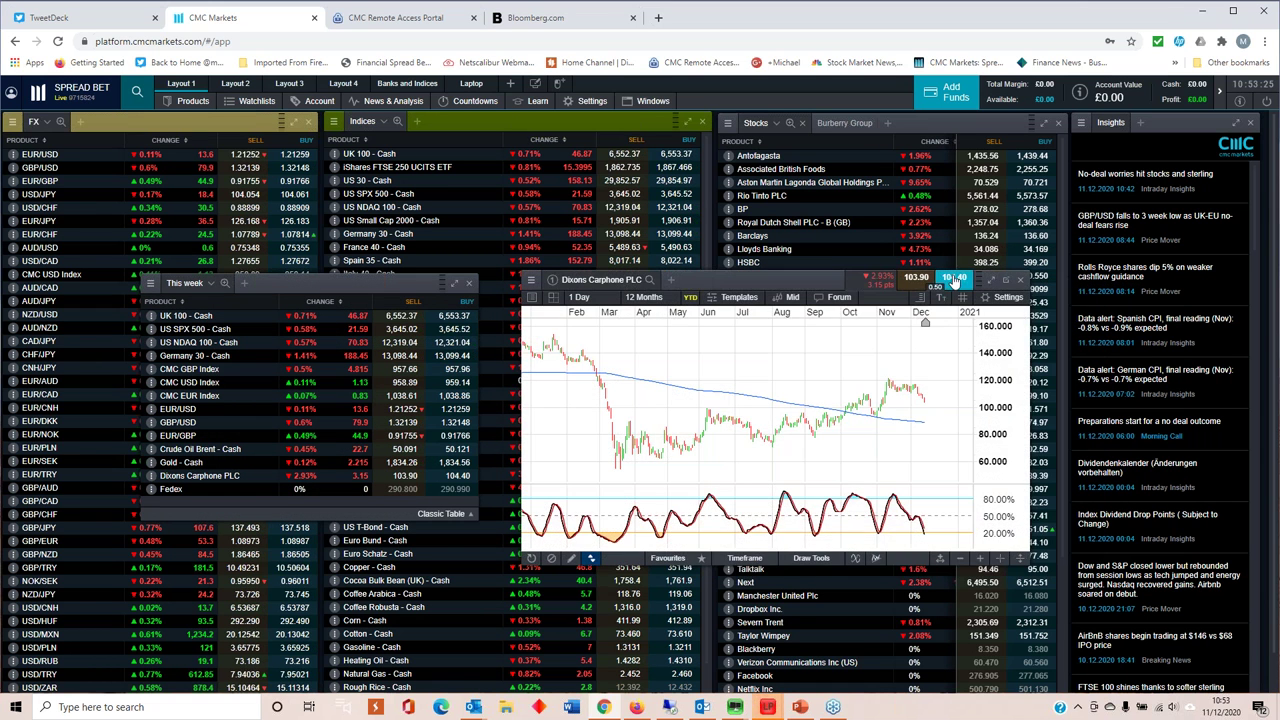
# - Draw an ascending trendline on the Dixons Carphone daily chart from the March 2020 low through the September low
pyautogui.scroll(3, 920, 418)
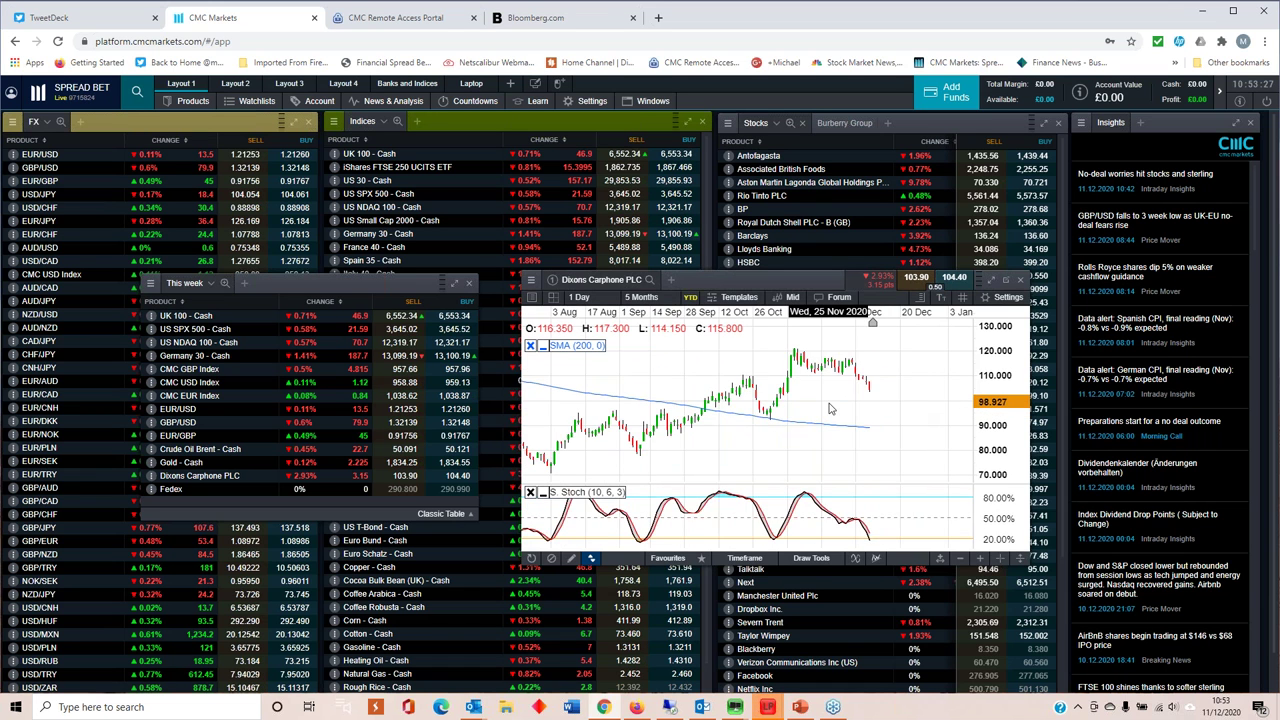
pyautogui.scroll(-4, 870, 410)
pyautogui.scroll(-1, 828, 408)
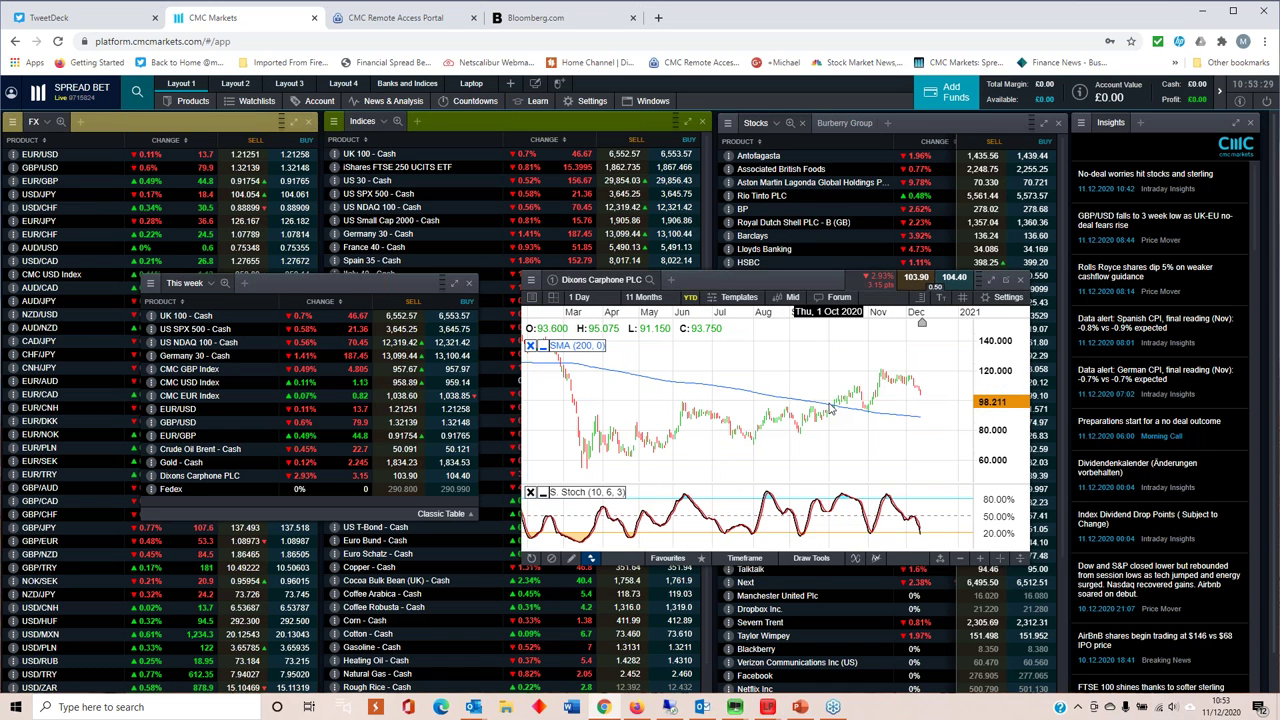
pyautogui.click(656, 560)
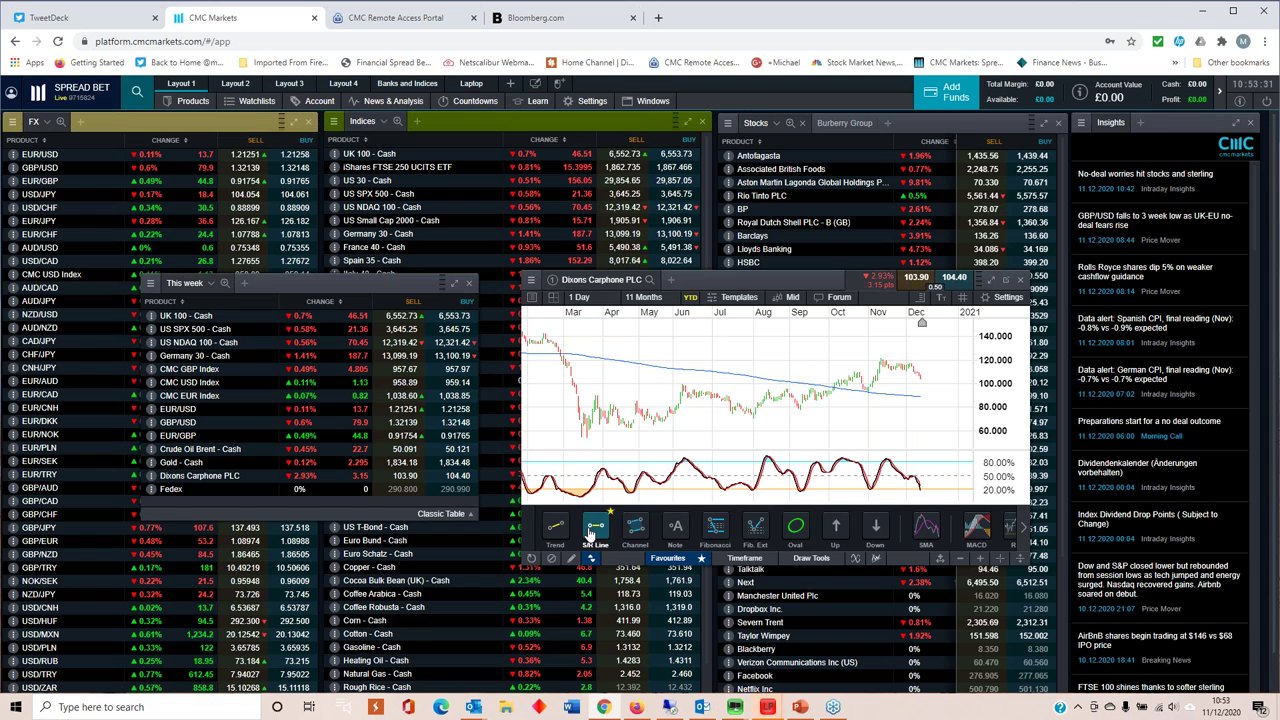
pyautogui.click(555, 524)
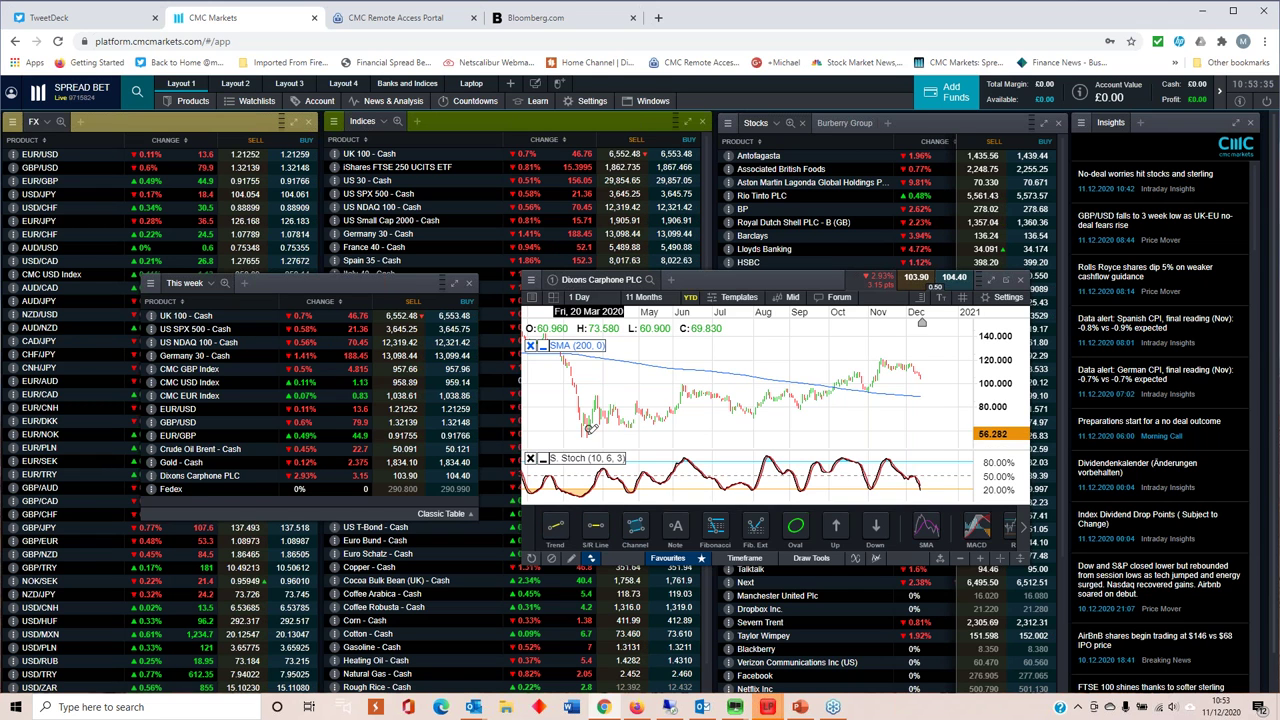
pyautogui.moveTo(587, 436)
pyautogui.mouseDown()
pyautogui.moveTo(751, 428)
pyautogui.moveTo(800, 409)
pyautogui.mouseUp()
# - Examine Dixons Carphone daily prices against the ascending trendline and 200-day average over 8 to 12 months
pyautogui.scroll(2, 731, 428)
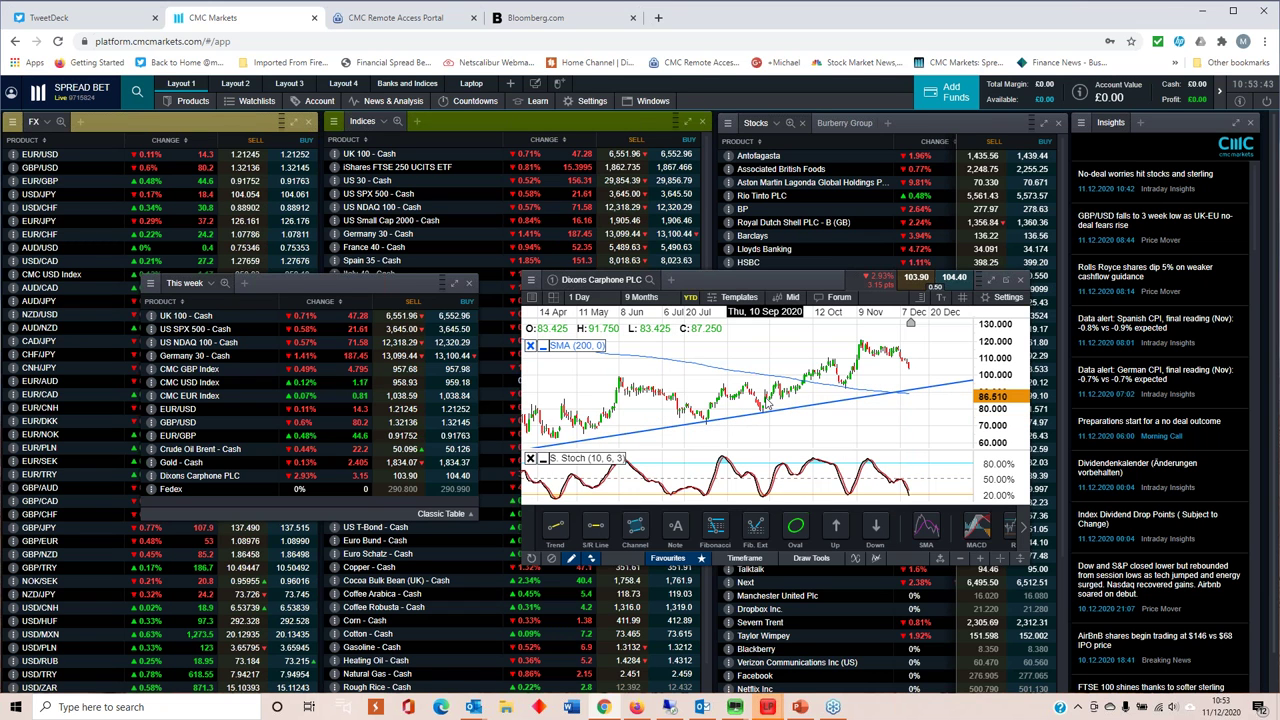
pyautogui.scroll(2, 866, 390)
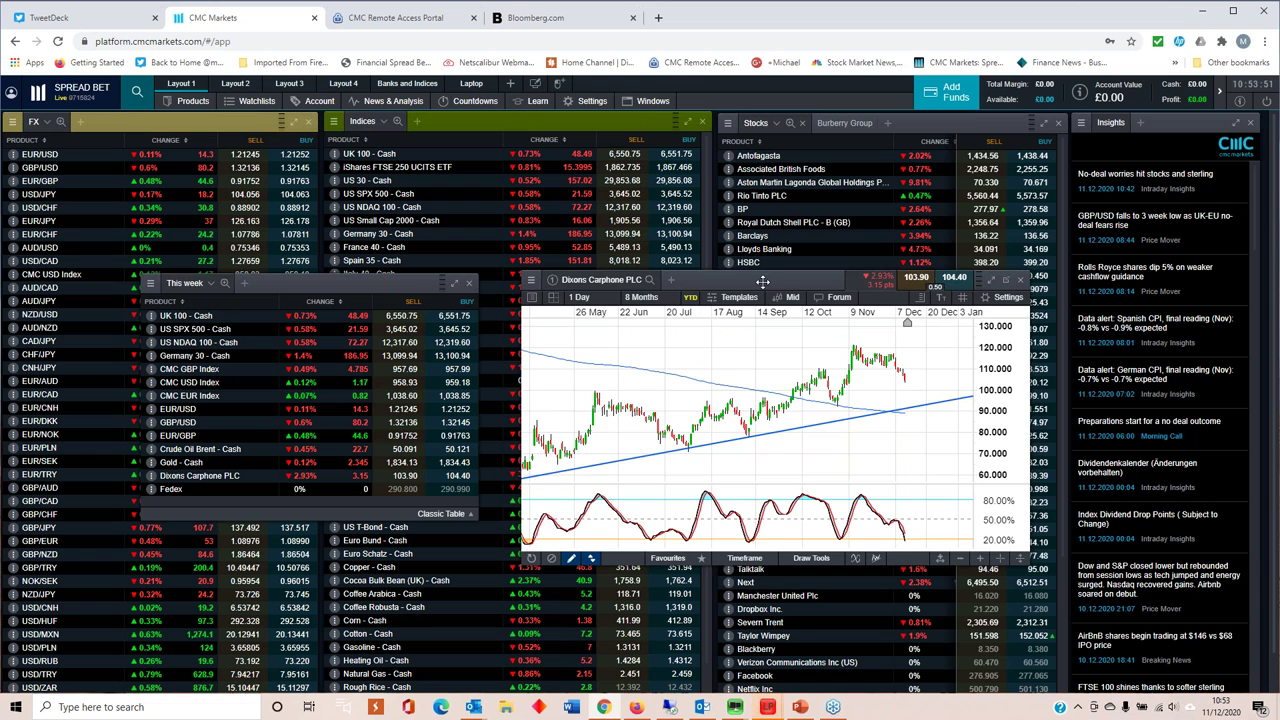
pyautogui.moveTo(768, 281); pyautogui.dragTo(821, 282)
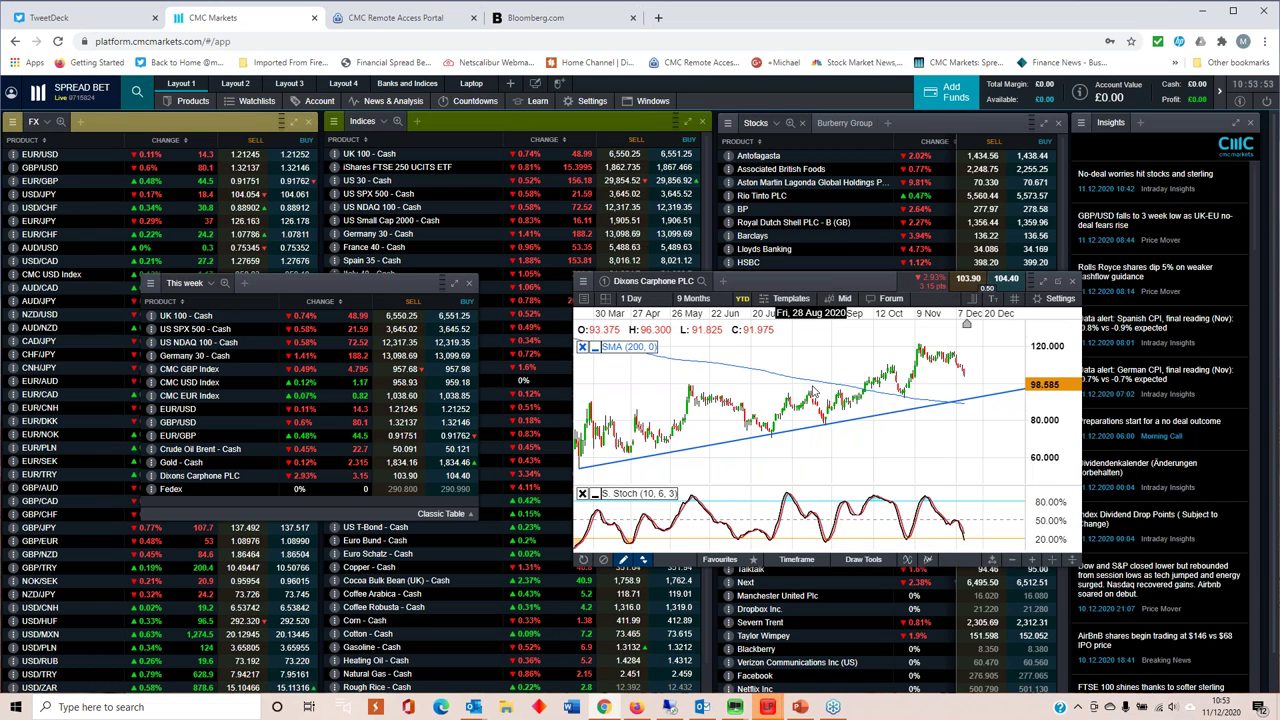
pyautogui.scroll(-1, 813, 390)
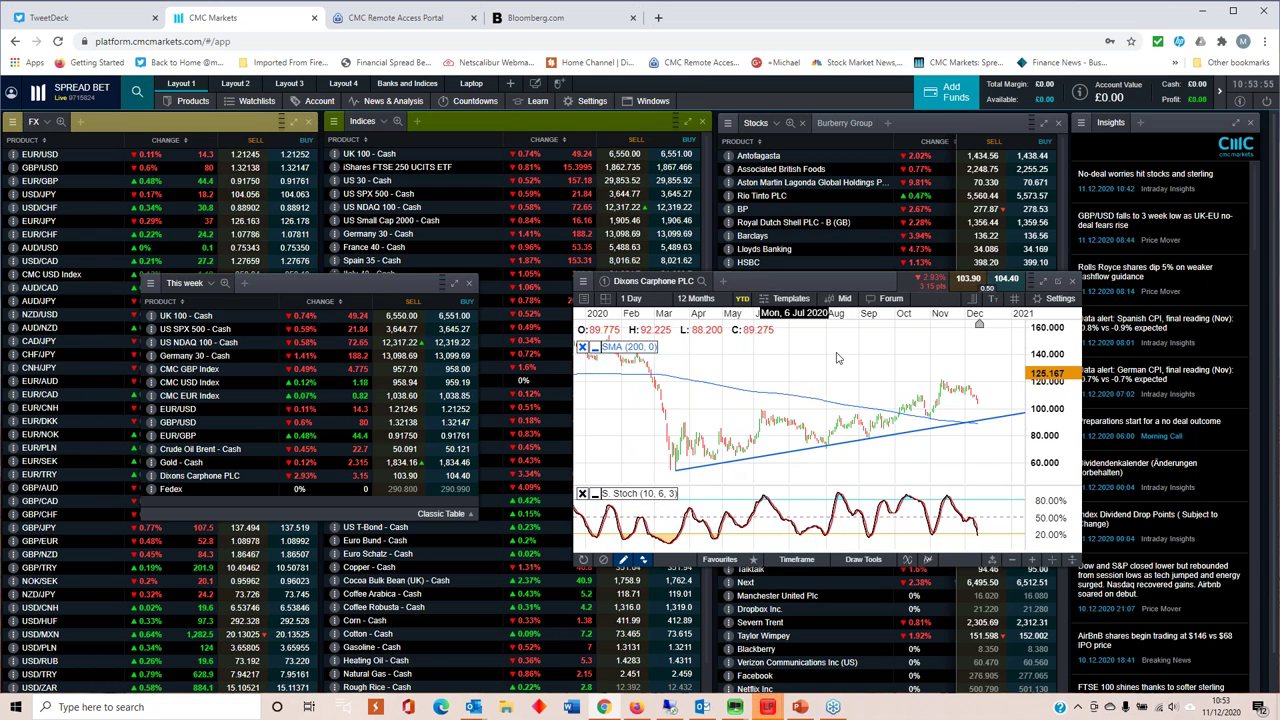
# - Close the Dixons Carphone chart and open the Fedex chart from the This week watchlist
pyautogui.click(1073, 283)
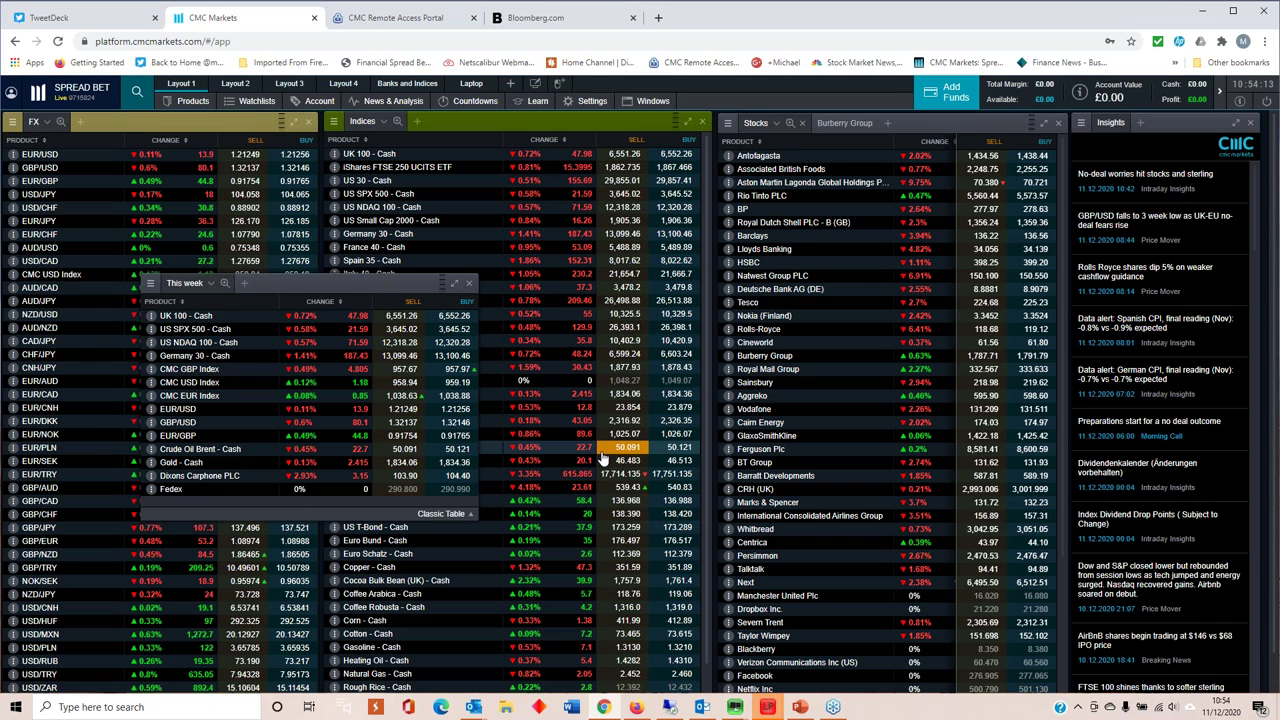
pyautogui.doubleClick(168, 489)
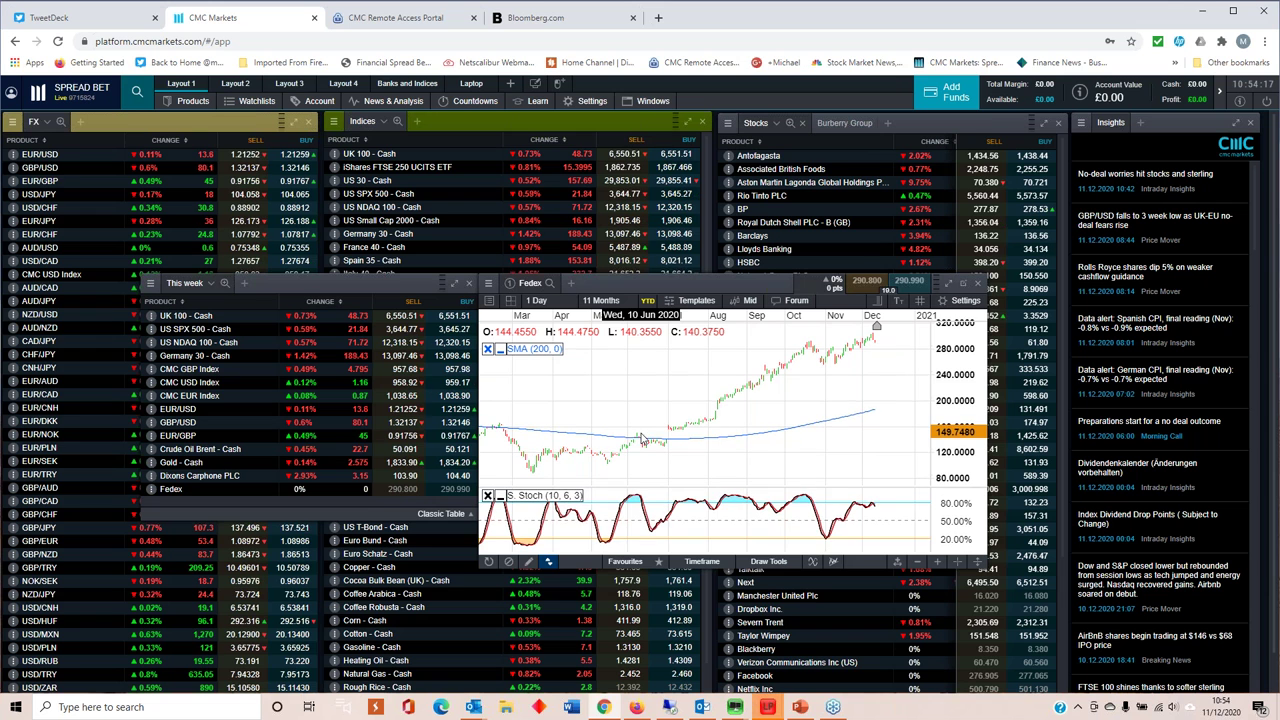
# - Examine the Fedex daily price trend and 200-day average over ranges from 2 to 8 months, and close the chart
pyautogui.scroll(5, 643, 440)
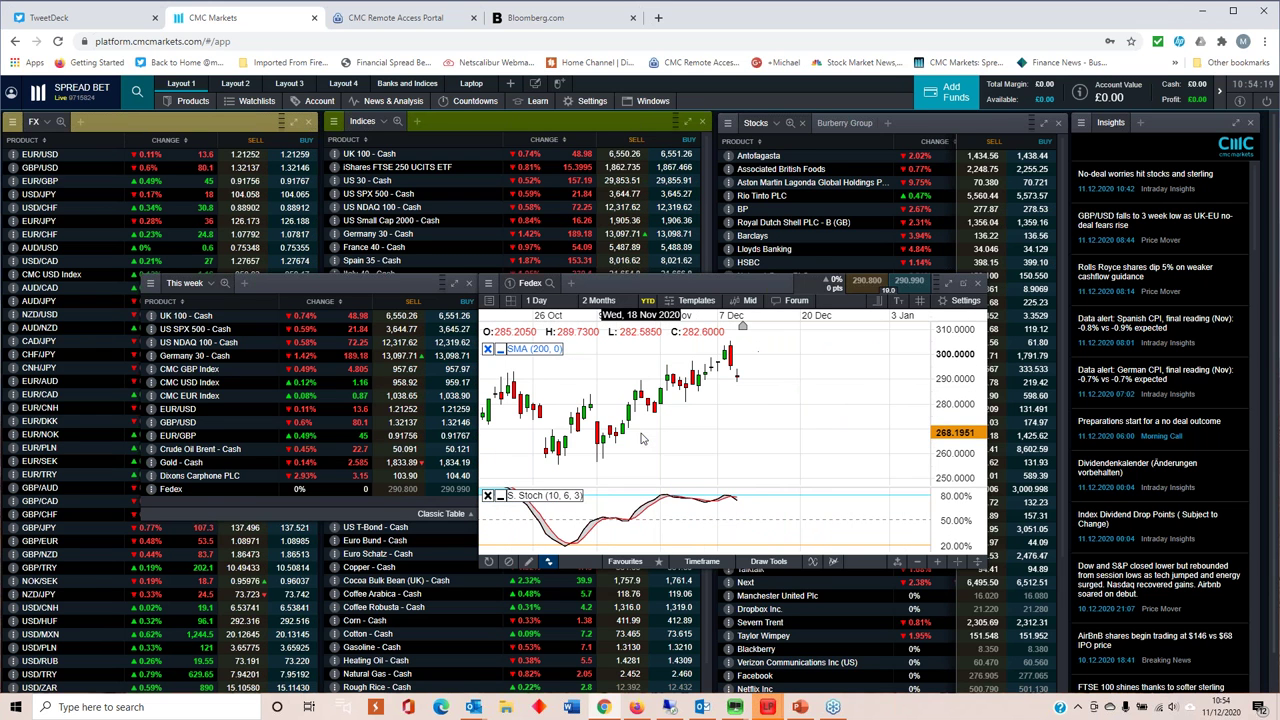
pyautogui.scroll(-3, 750, 386)
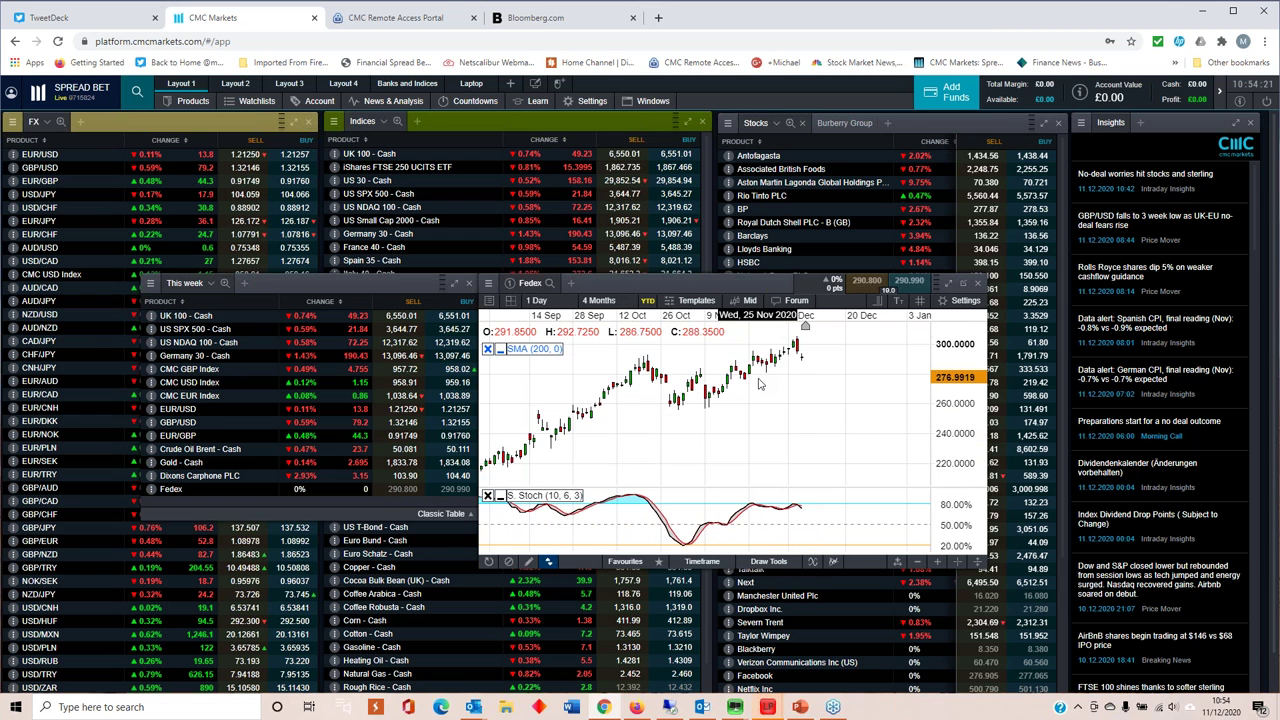
pyautogui.scroll(-2, 758, 383)
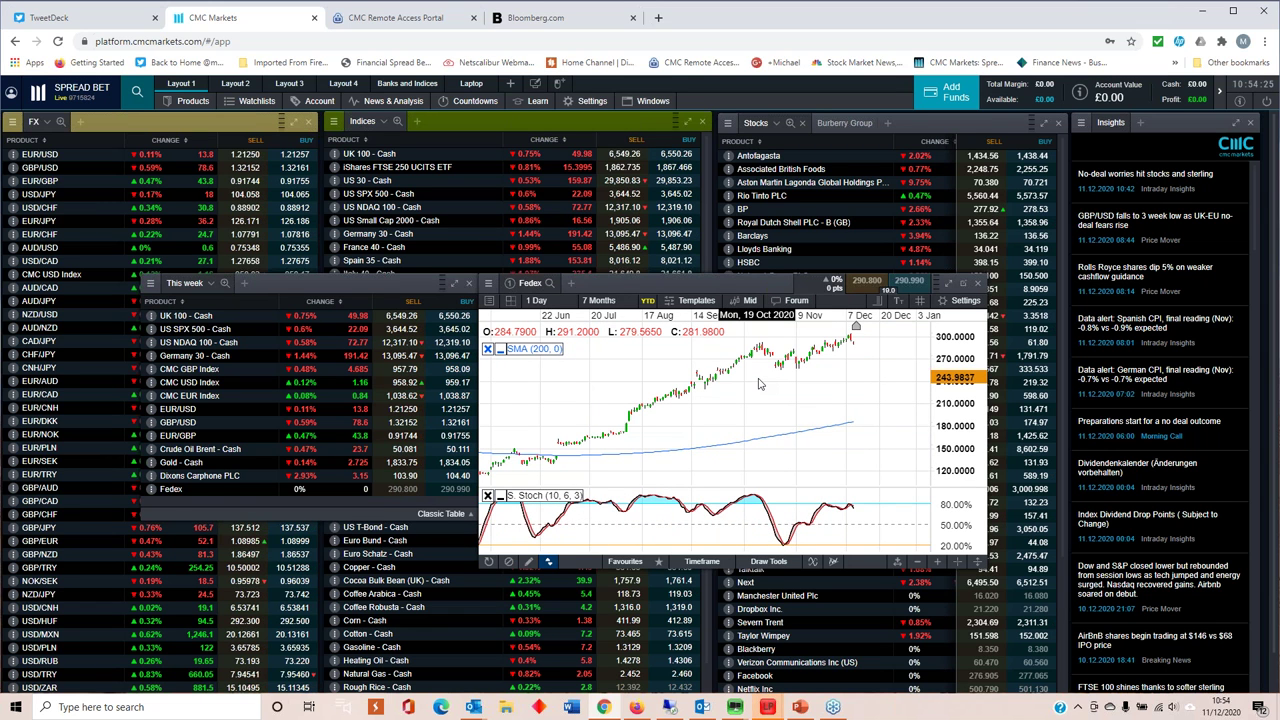
pyautogui.scroll(-1, 790, 400)
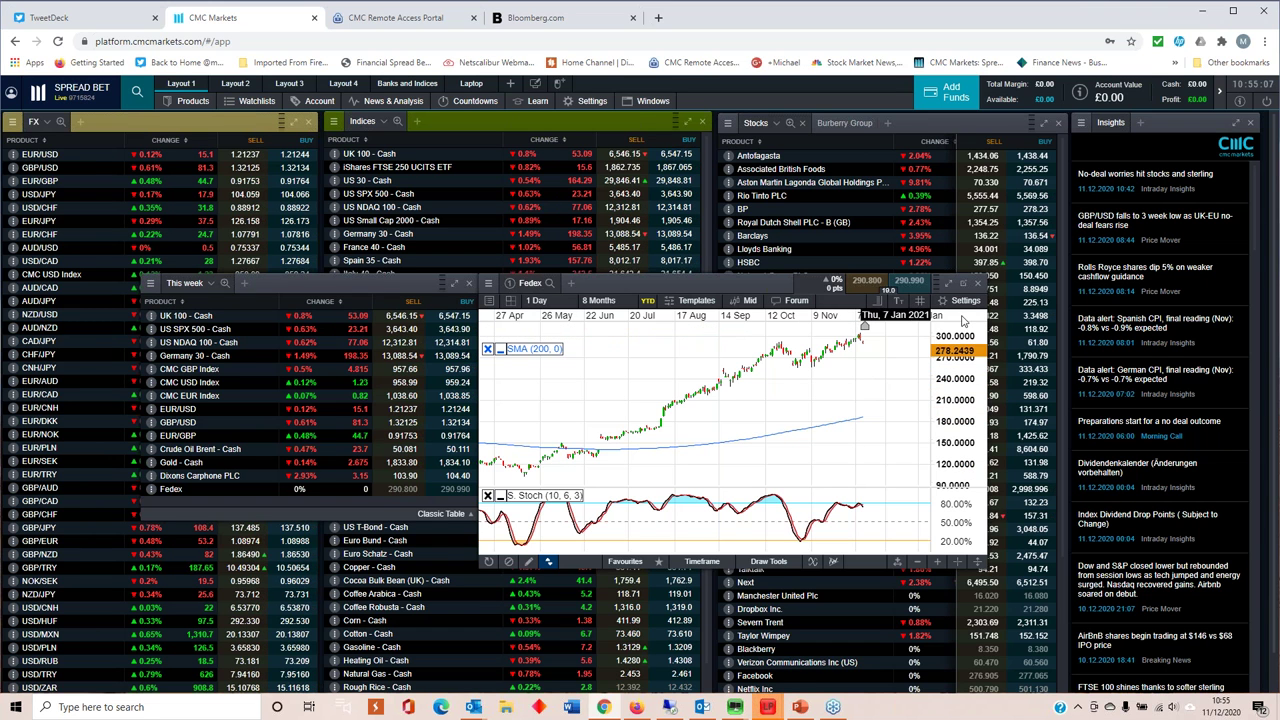
pyautogui.click(977, 284)
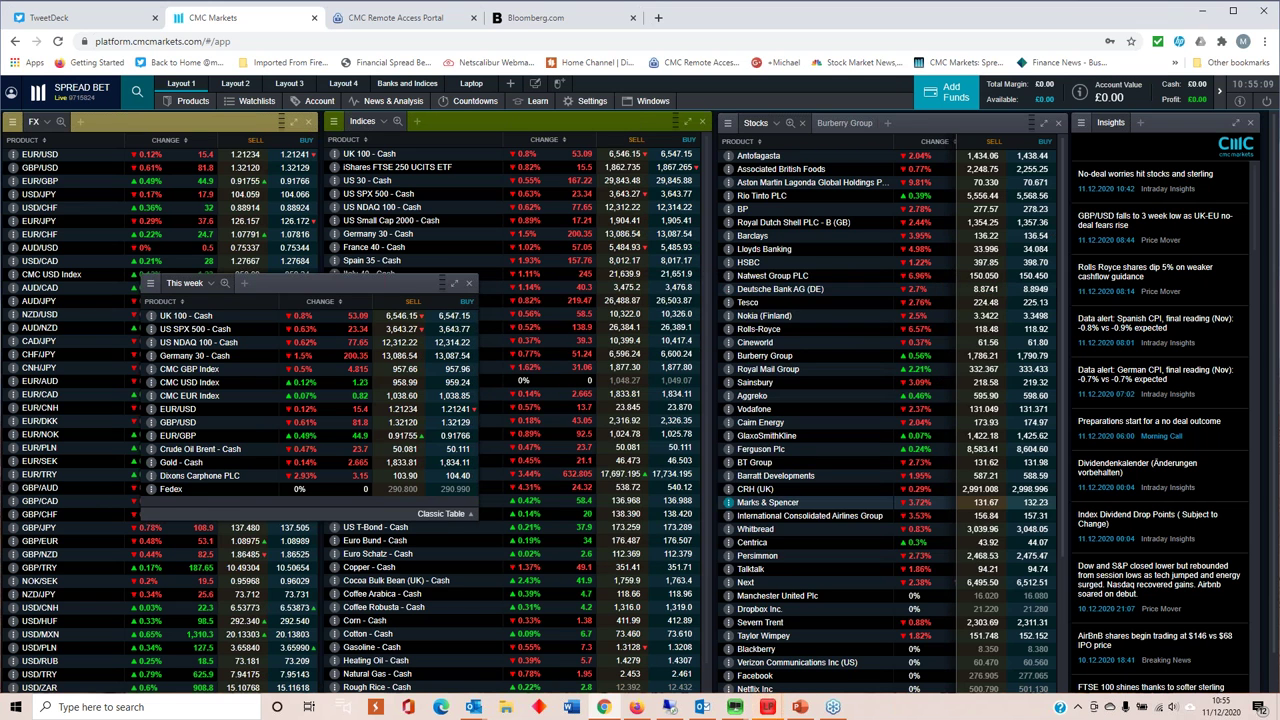
# - Switch to PowerPoint and present the Weekly Update slides from the first slide, opening the display settings, and minimize the presentation window when finished
pyautogui.hotkey('alt', 'Tab')
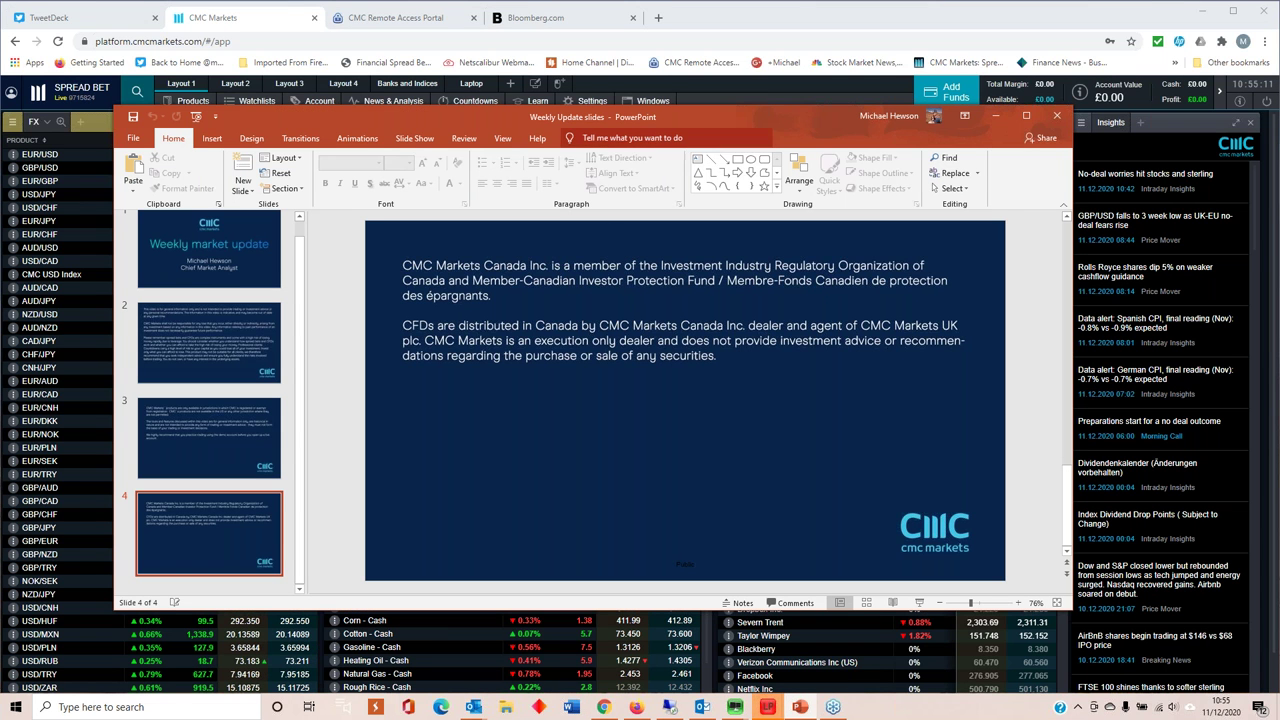
pyautogui.press('F5')
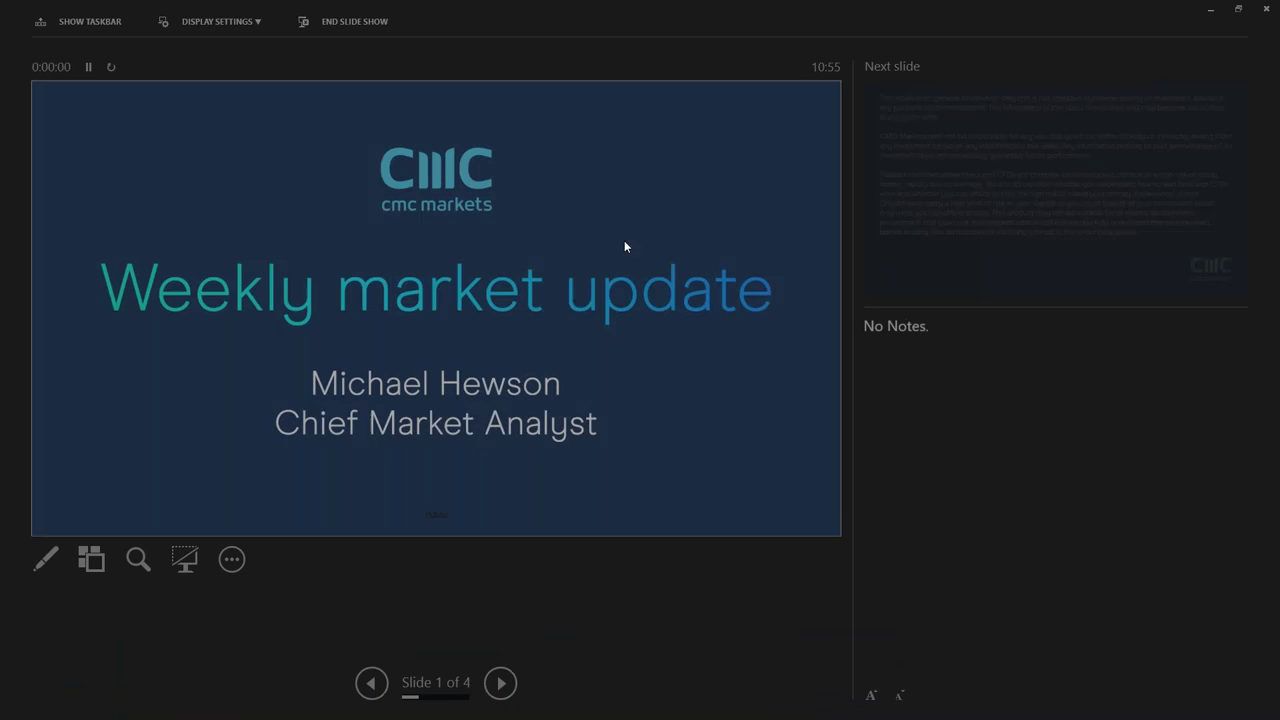
pyautogui.click(257, 22)
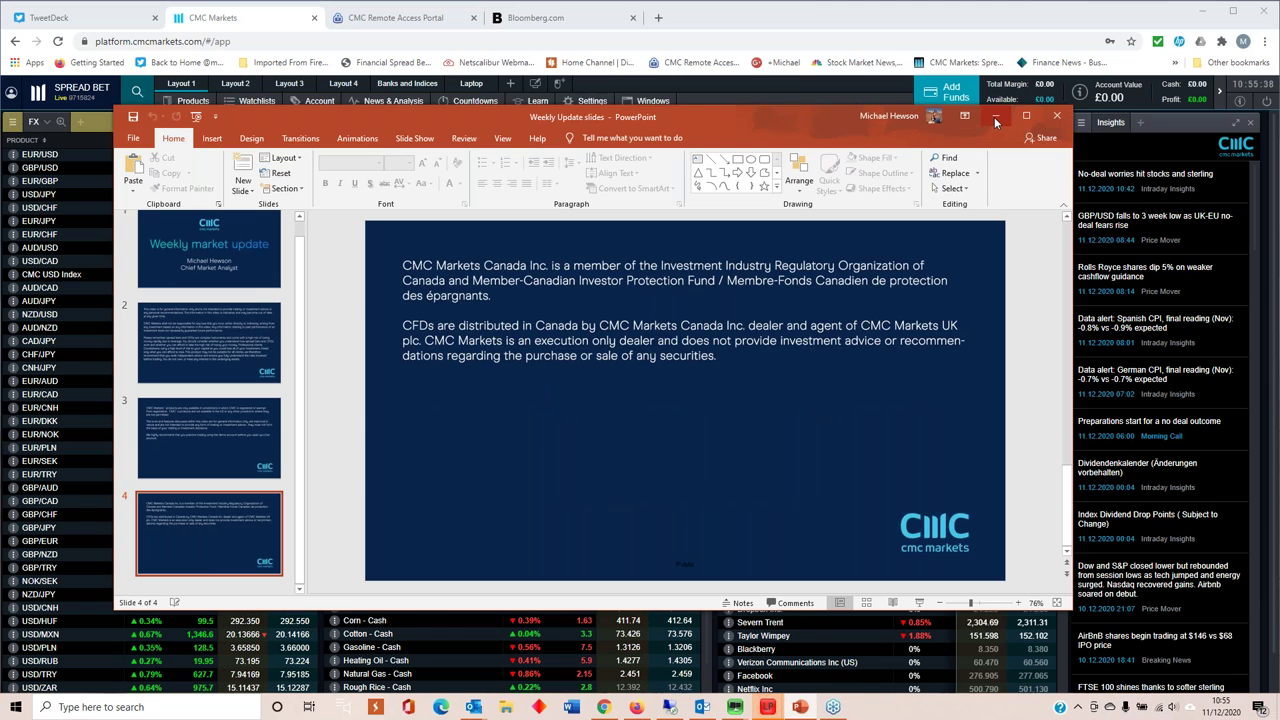
pyautogui.click(995, 116)
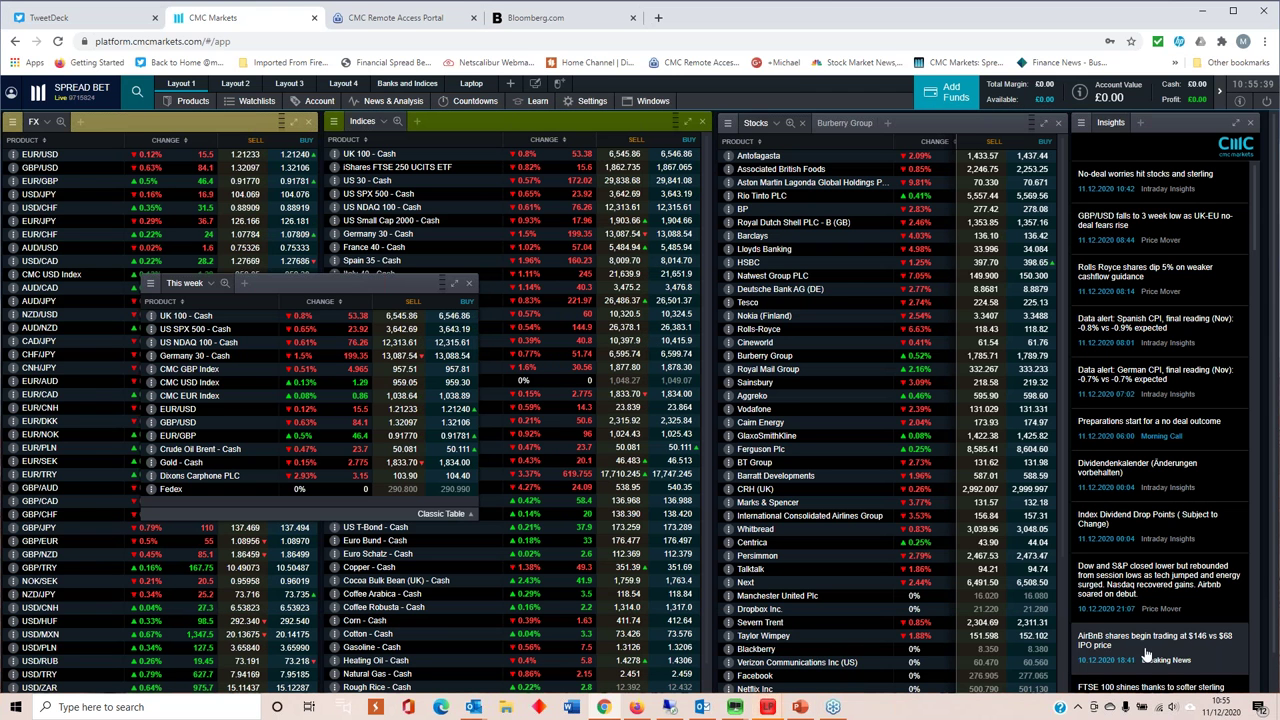